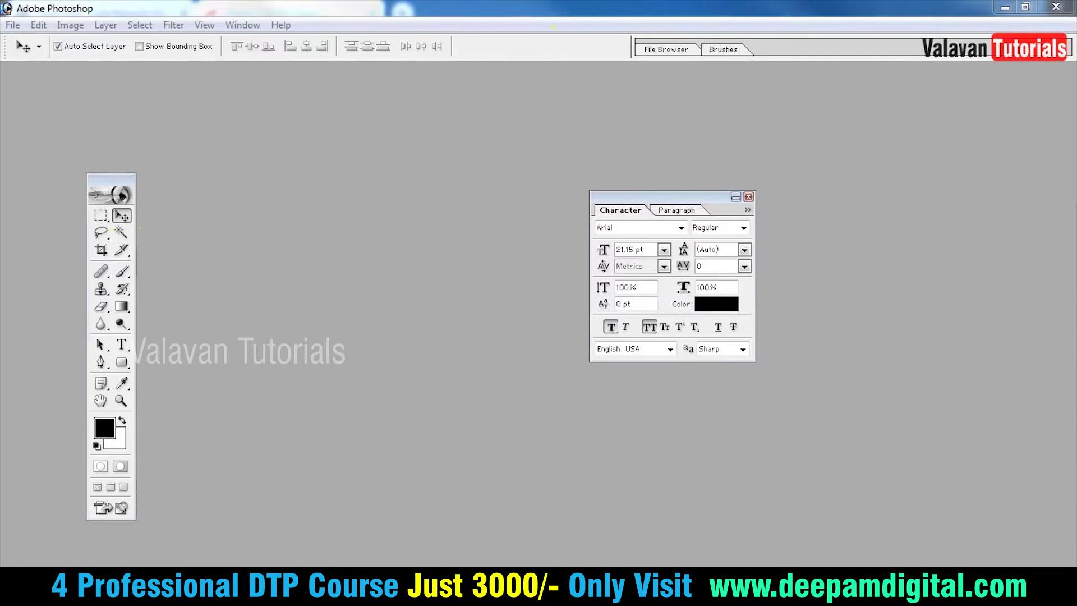
Step: Open the white juice bottle photo by dragging it from the desktop into Photoshop
left_click_drag(479, 312, 480, 310)
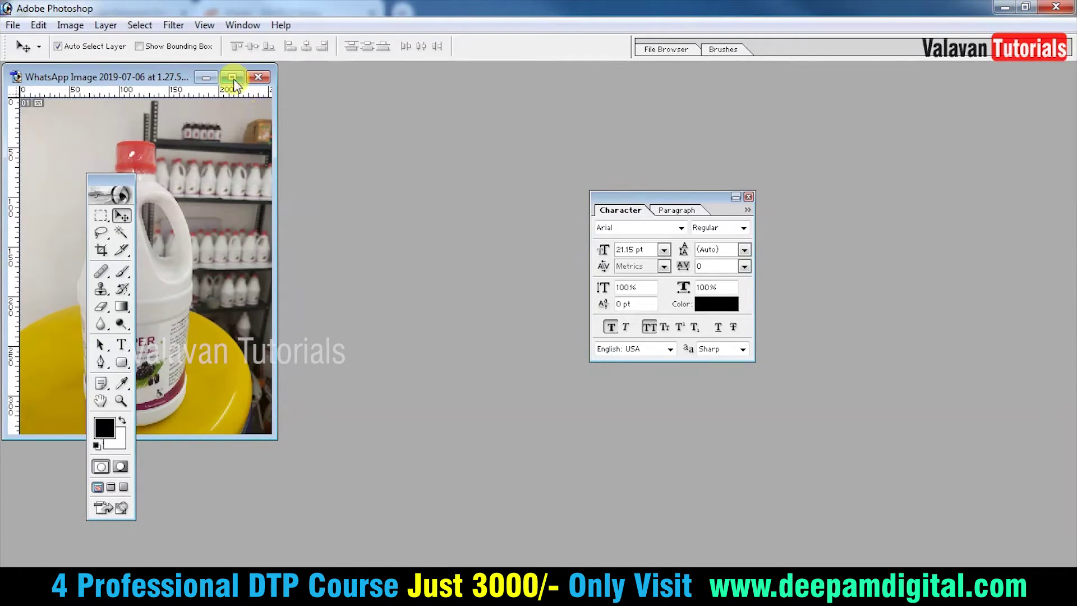
Step: Maximize the photo window, hide the toolbox and palettes, and zoom in on the bottle
left_click(241, 81)
key("Tab")
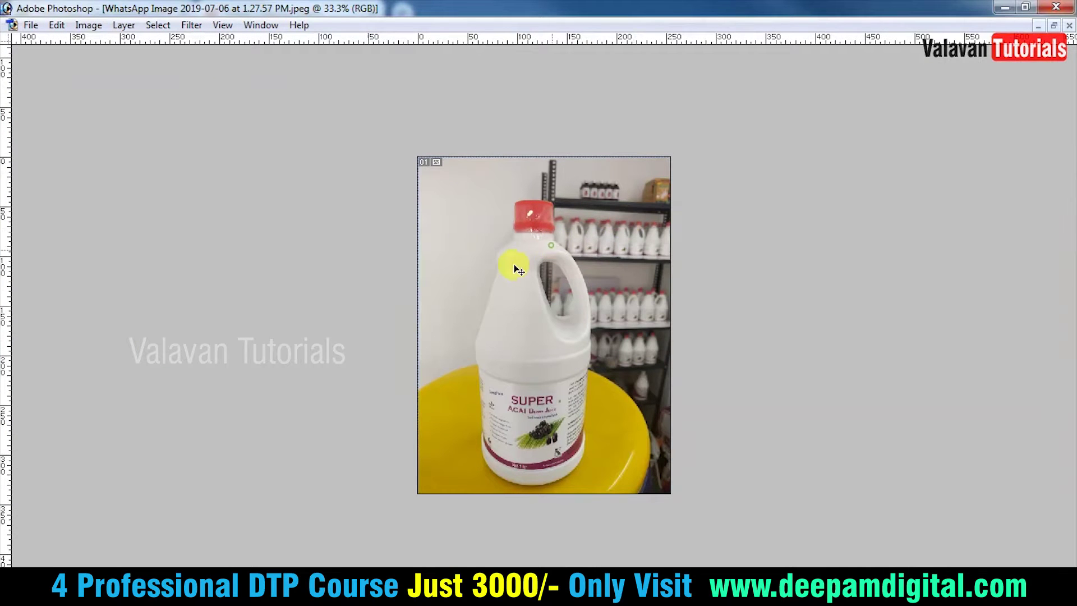
key("ctrl+plus")
key("ctrl+plus")
left_click_drag(680, 510, 380, 245)
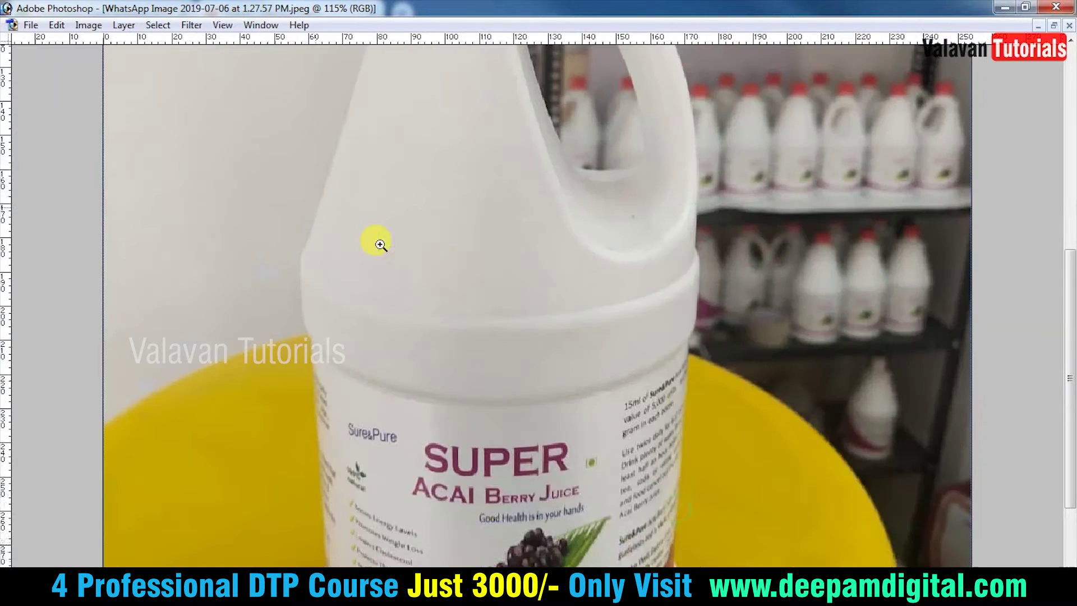
Step: Set the view to actual pixels, then Fit on Screen, and dismiss the could-not-open error
right_click(481, 271)
left_click(543, 299)
right_click(517, 284)
left_click(536, 293)
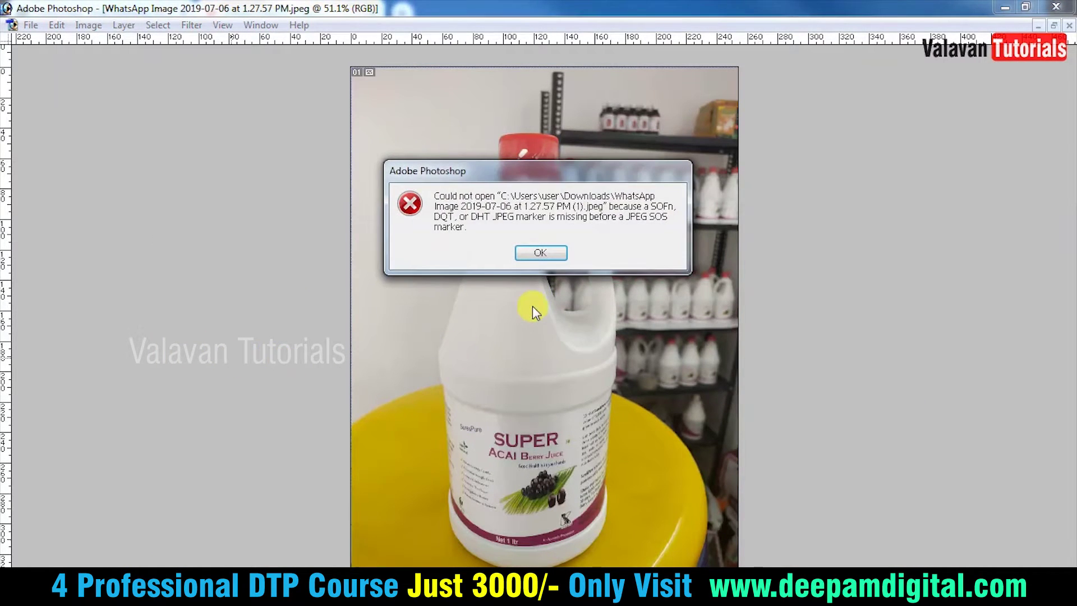
key("Return")
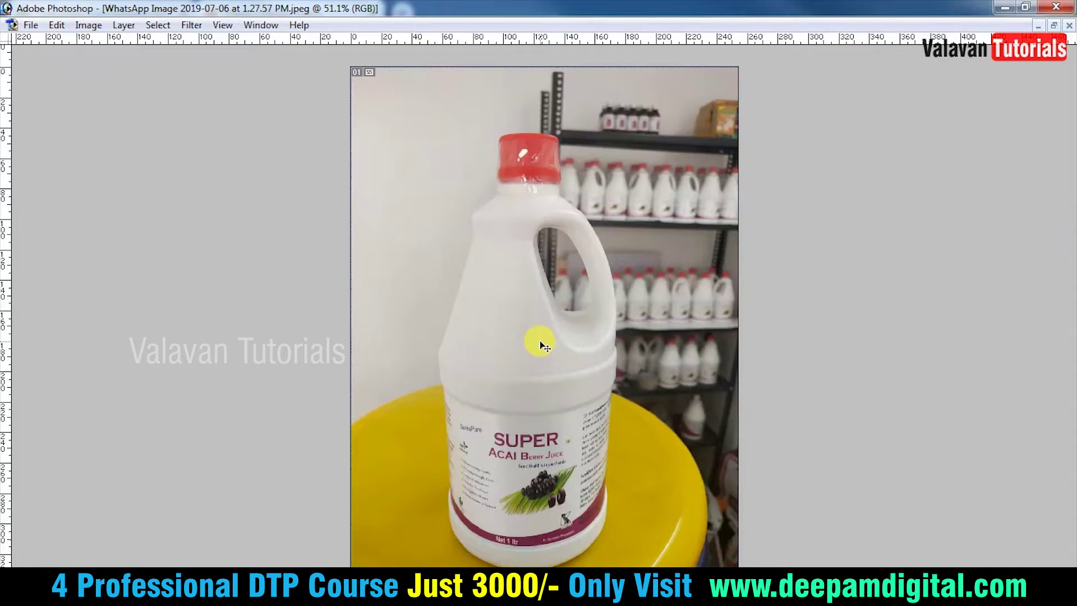
Step: Zoom in on the bottle base and trace a pen path up its left edge to the shoulder
key("z")
left_click_drag(375, 385, 631, 539)
left_click_drag(224, 297, 640, 536)
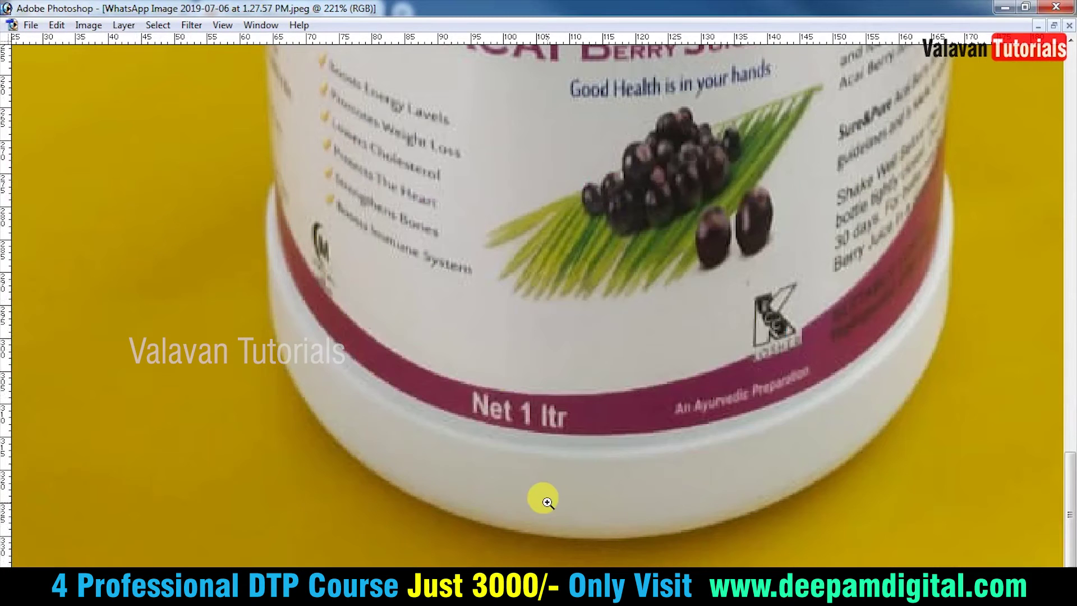
left_click(360, 464)
left_click_drag(300, 401, 310, 463)
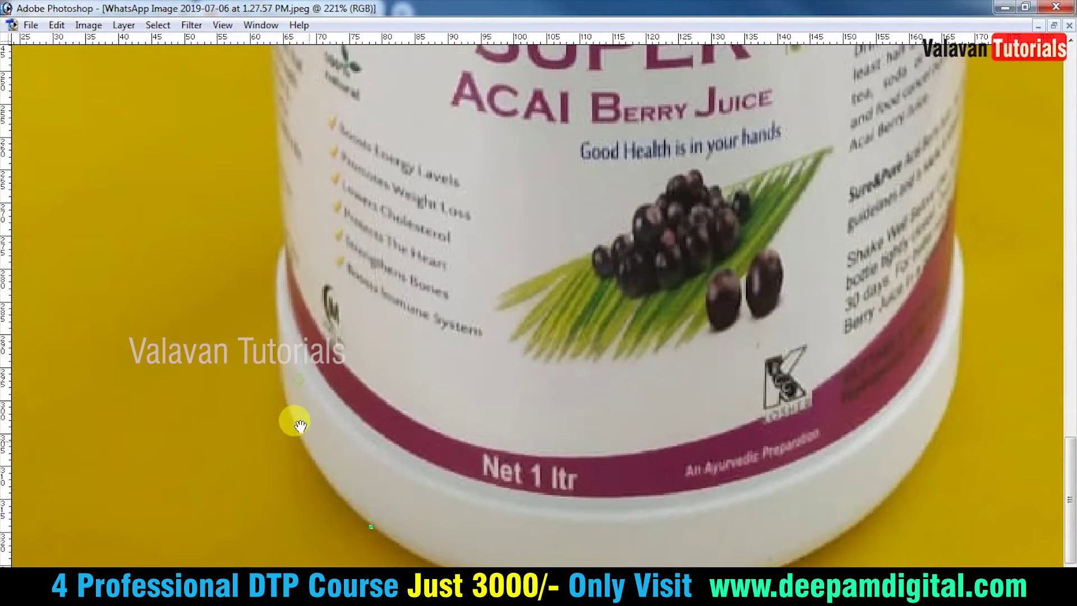
left_click(284, 396)
mouse_move(279, 284)
left_mouse_down()
mouse_move(279, 275)
mouse_move(289, 510)
left_mouse_up()
left_click_drag(267, 84, 281, 308)
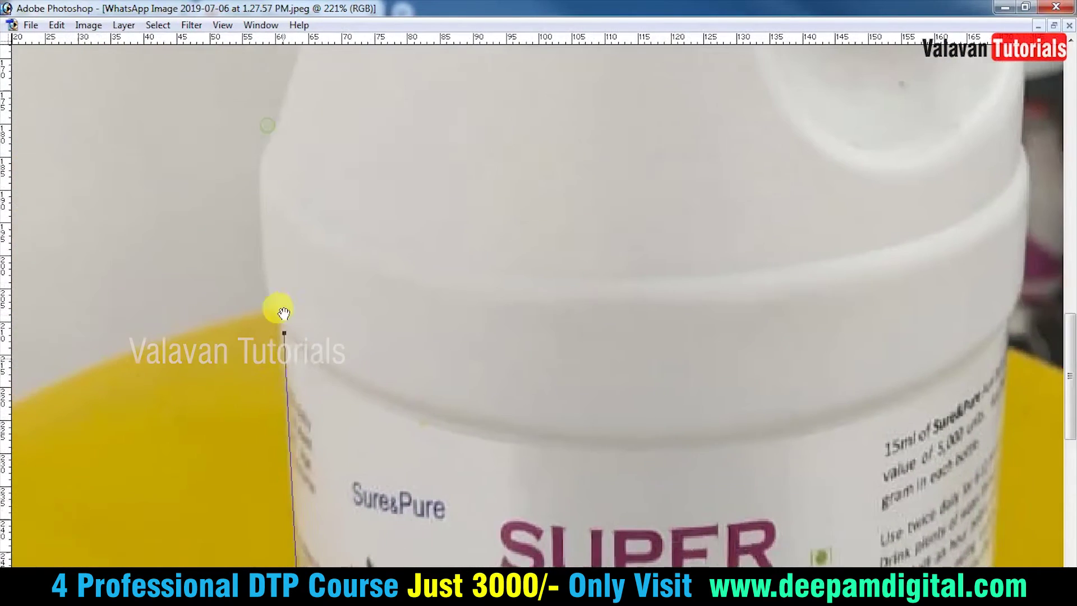
left_click(261, 306)
left_click_drag(268, 265, 267, 334)
left_click(284, 272)
left_click_drag(298, 219, 283, 378)
left_click(288, 250)
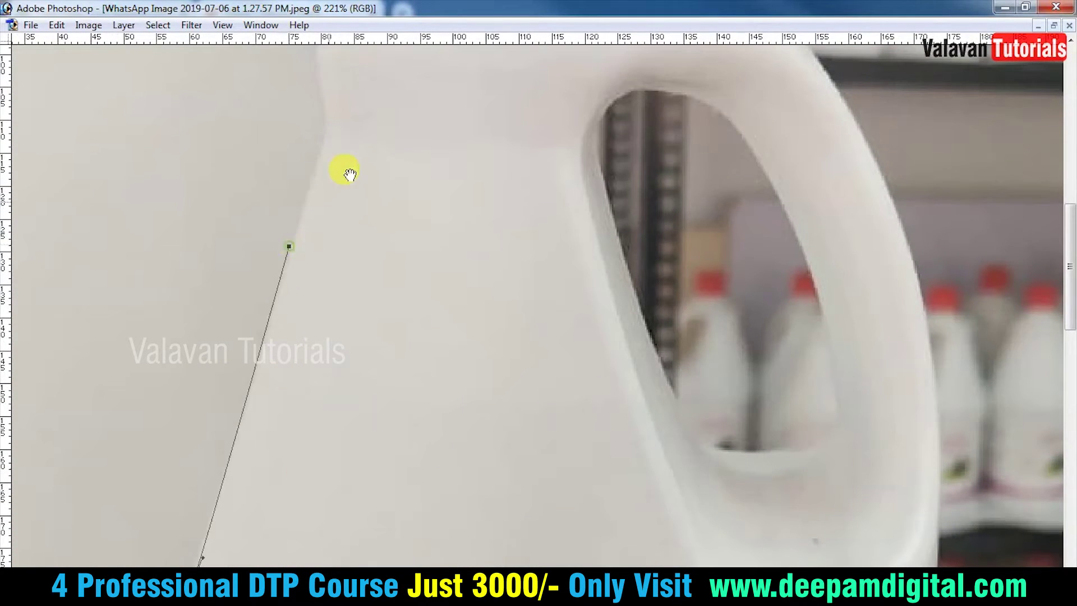
Step: Continue the path up the neck, over the red cap, and down the neck's right side
left_click_drag(324, 131, 291, 286)
mouse_move(284, 241)
left_mouse_down()
mouse_move(288, 289)
mouse_move(353, 241)
mouse_move(320, 313)
left_mouse_up()
left_click(319, 318)
left_click(322, 282)
left_click(316, 256)
left_click_drag(308, 236, 318, 205)
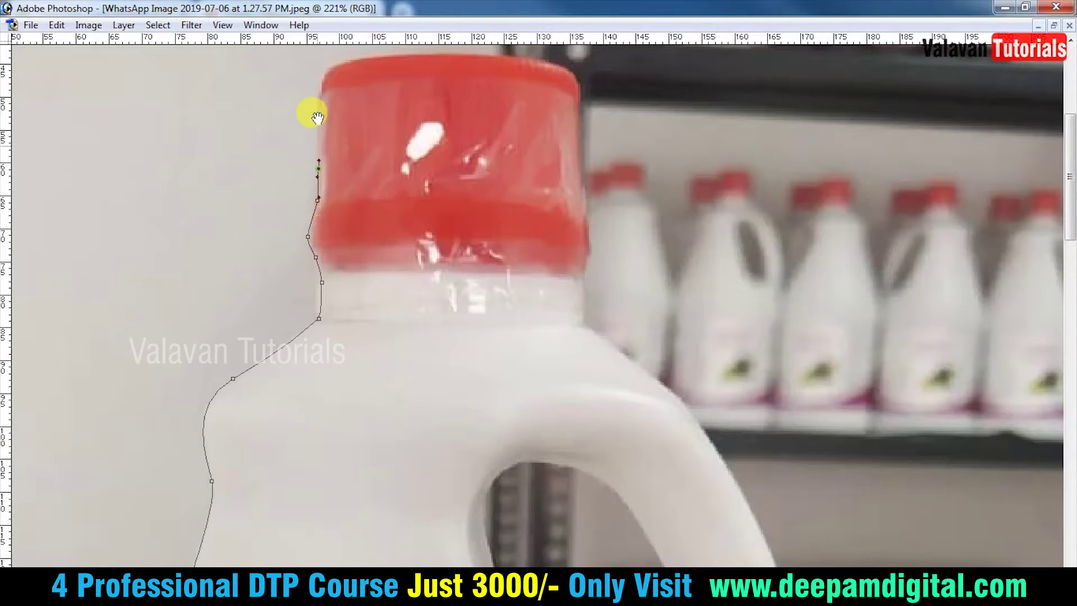
left_click_drag(312, 113, 319, 259)
left_click(326, 235)
left_click(383, 193)
left_click(438, 190)
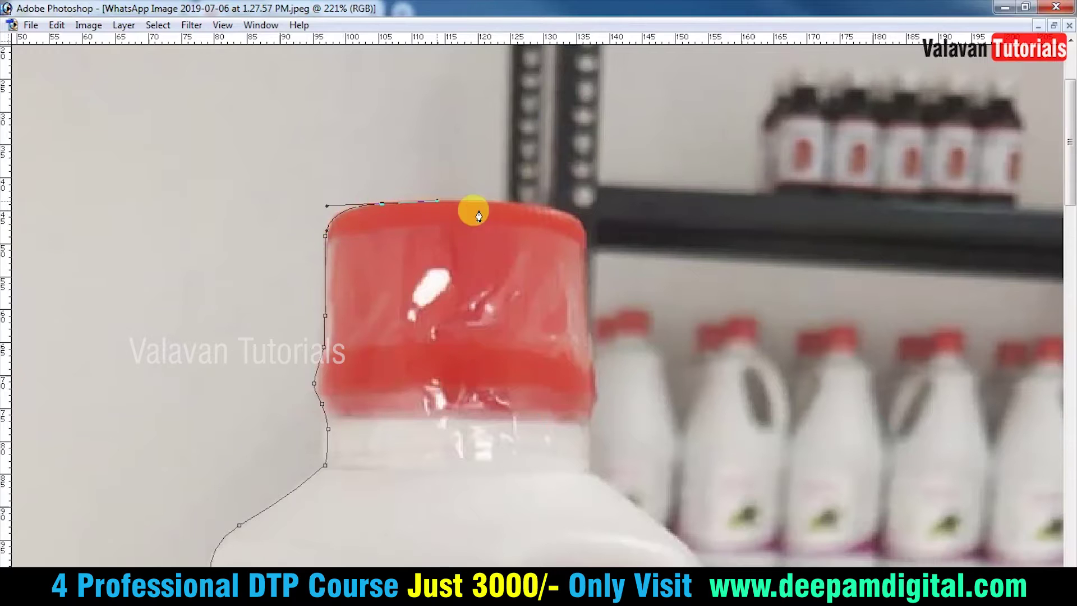
left_click_drag(474, 212, 296, 211)
left_click_drag(391, 202, 411, 243)
left_click(410, 244)
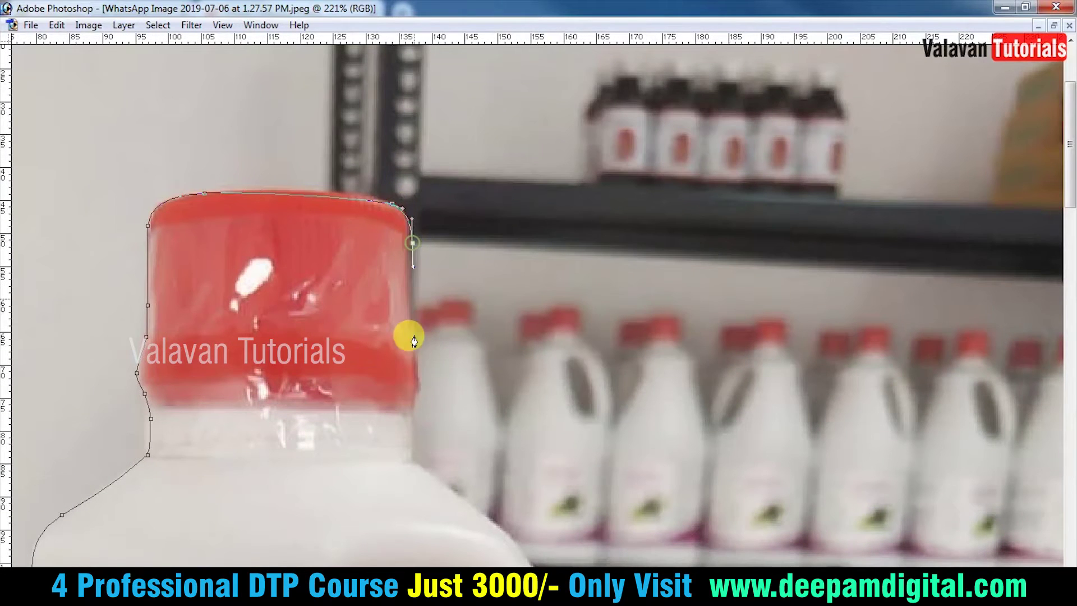
left_click_drag(409, 334, 421, 192)
left_click(425, 216)
left_click(427, 262)
left_click(422, 300)
left_click(421, 324)
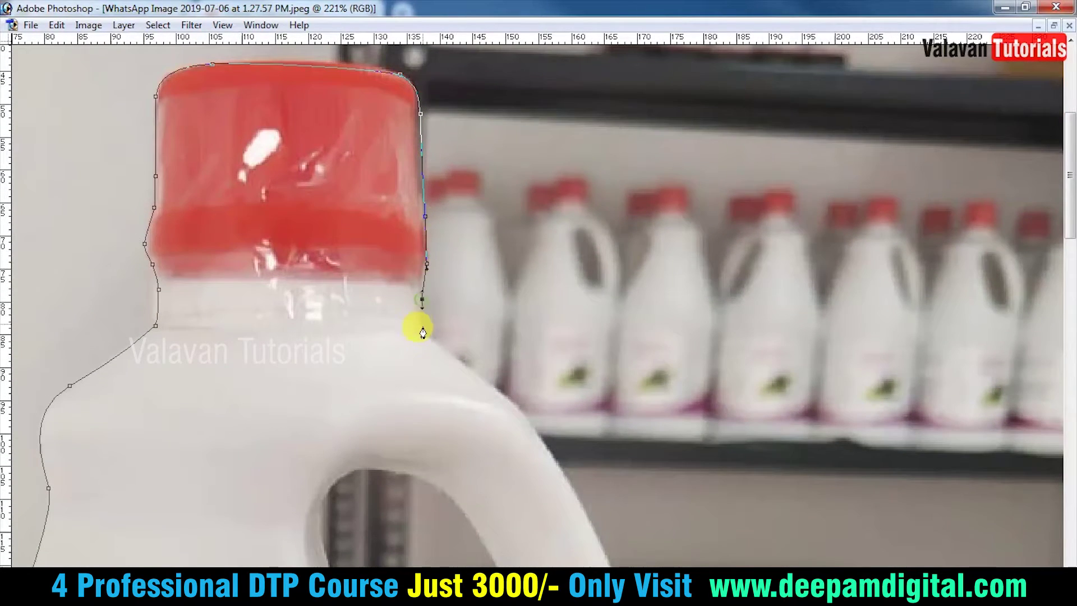
Step: Trace the path along the handle and right side, then around the curved base
left_click_drag(510, 436, 455, 272)
left_click(511, 349)
mouse_move(539, 469)
left_mouse_down()
mouse_move(553, 353)
mouse_move(569, 436)
mouse_move(572, 364)
mouse_move(569, 408)
left_mouse_up()
left_click_drag(580, 474, 572, 294)
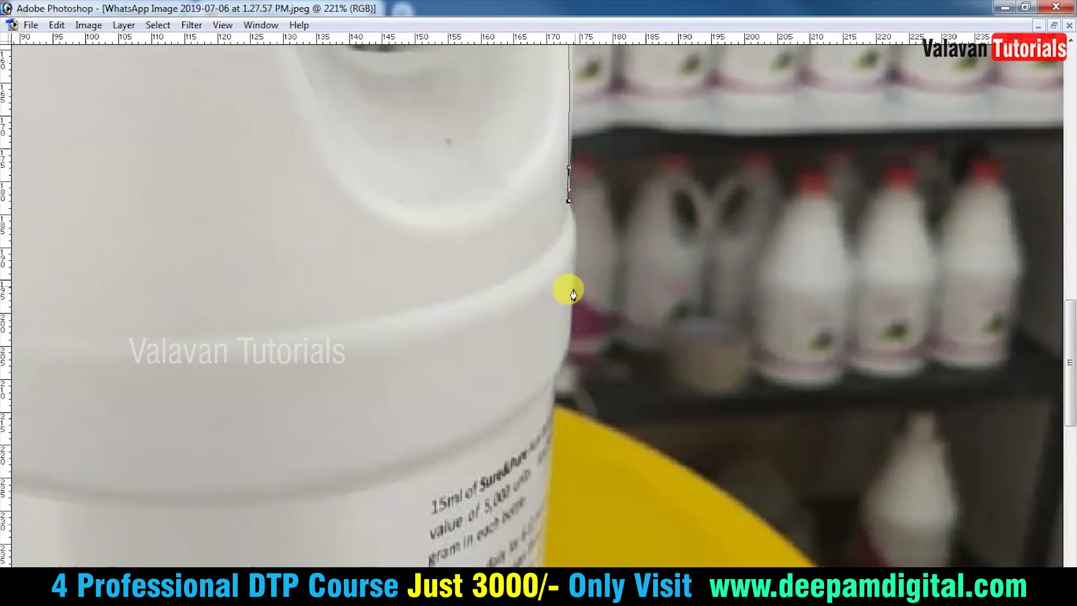
left_click_drag(561, 368, 560, 440)
mouse_move(508, 489)
left_mouse_down()
mouse_move(505, 313)
mouse_move(516, 330)
left_mouse_up()
left_click(516, 455)
mouse_move(532, 452)
left_mouse_down()
mouse_move(556, 355)
mouse_move(519, 414)
left_mouse_up()
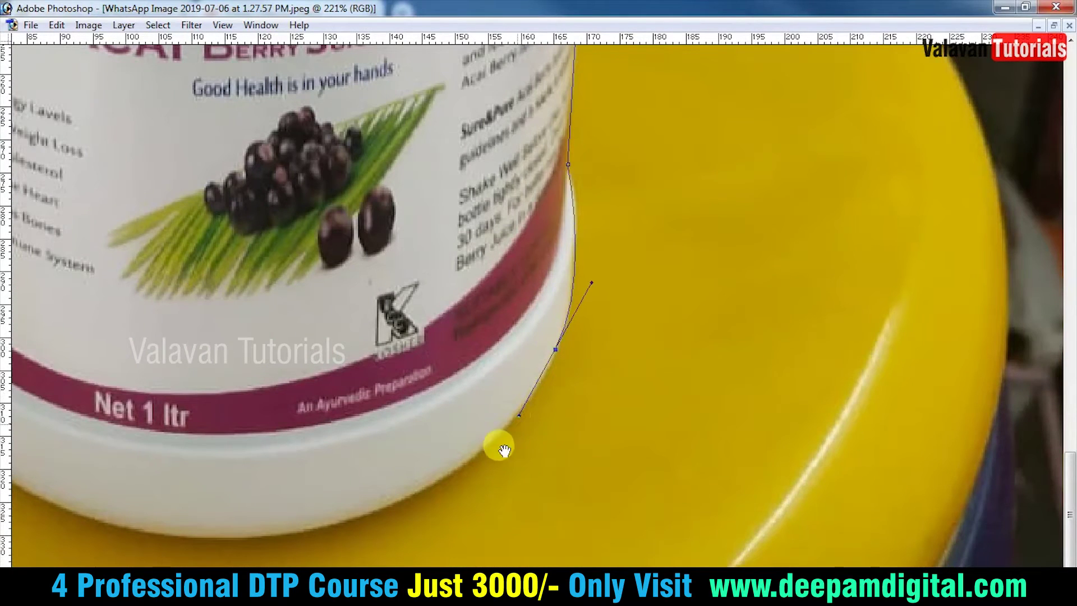
scroll(498, 445, "left", 2)
left_click_drag(381, 526, 267, 564)
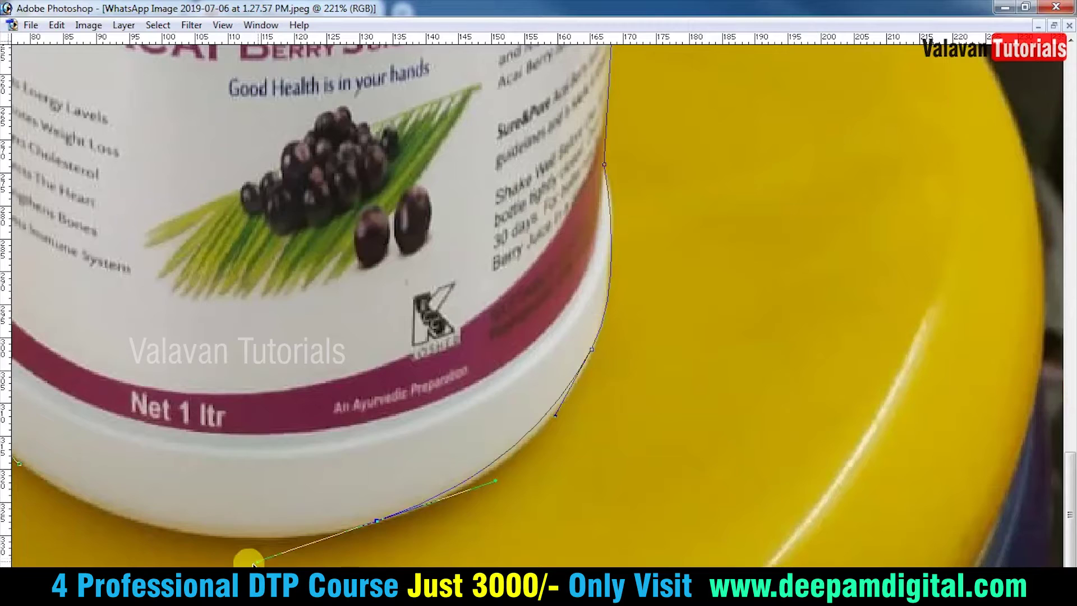
scroll(314, 533, "left", 5)
left_click_drag(254, 488, 188, 449)
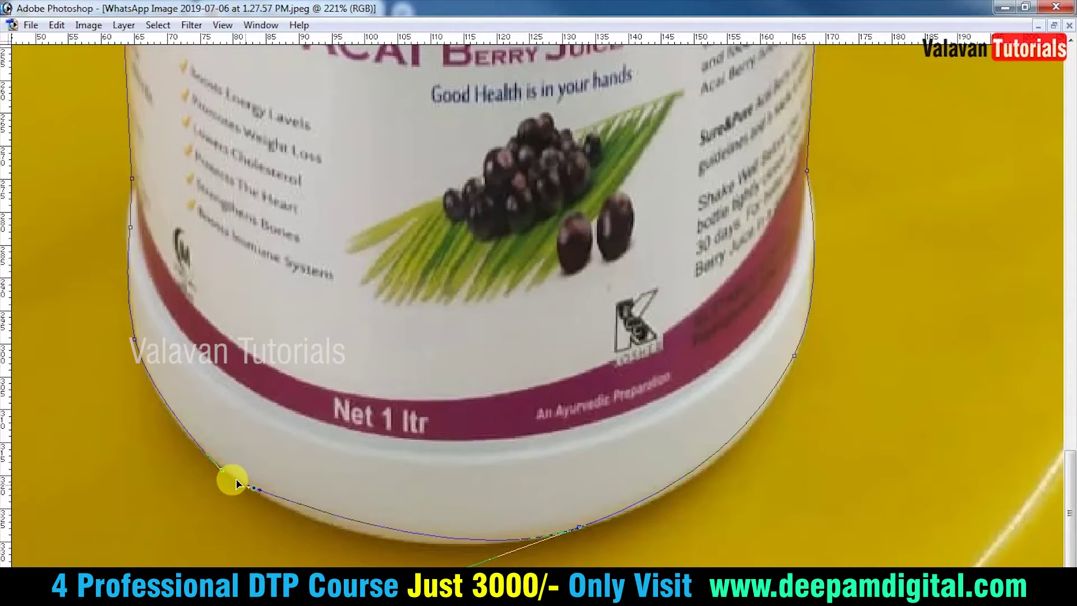
left_click(254, 488, "alt")
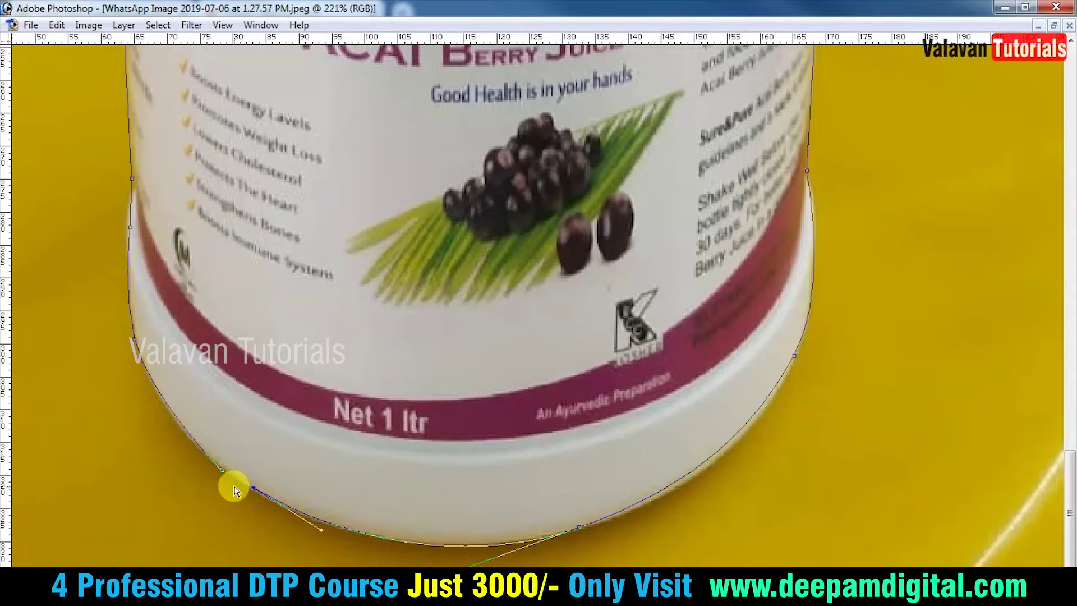
Step: Close the path, convert it to a feathered selection, and copy the bottle onto Layer 1
left_click(222, 470)
key("ctrl+Return")
key("ctrl+0")
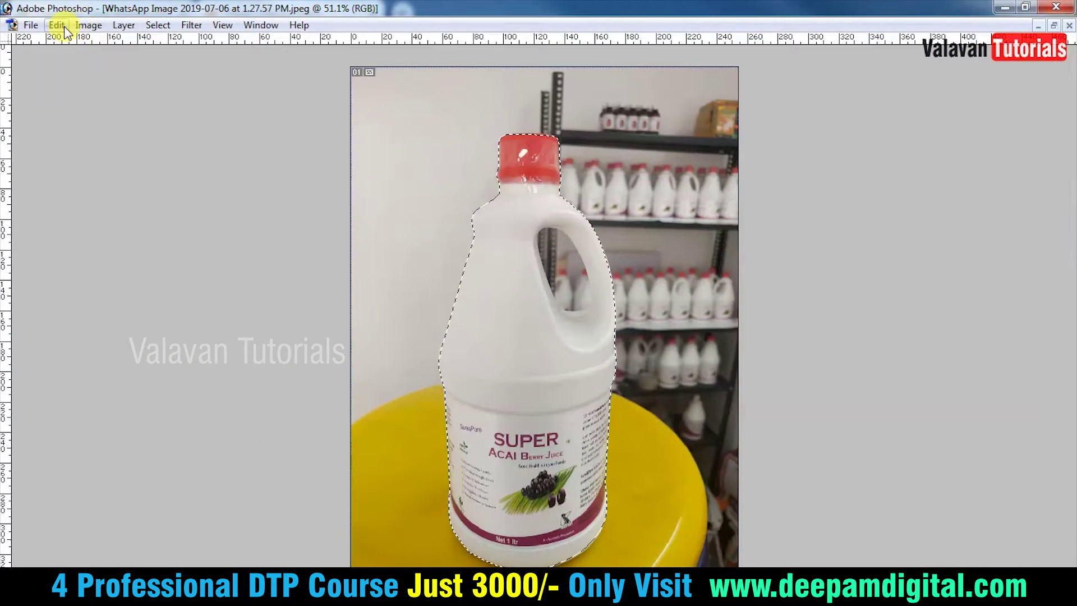
key("ctrl+alt+d")
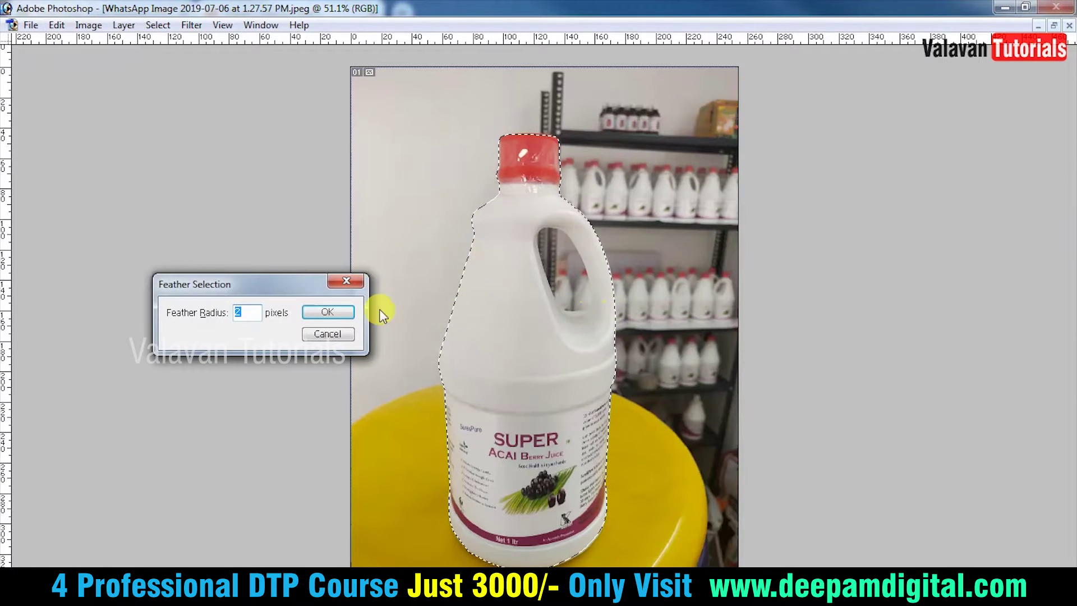
left_click(327, 312)
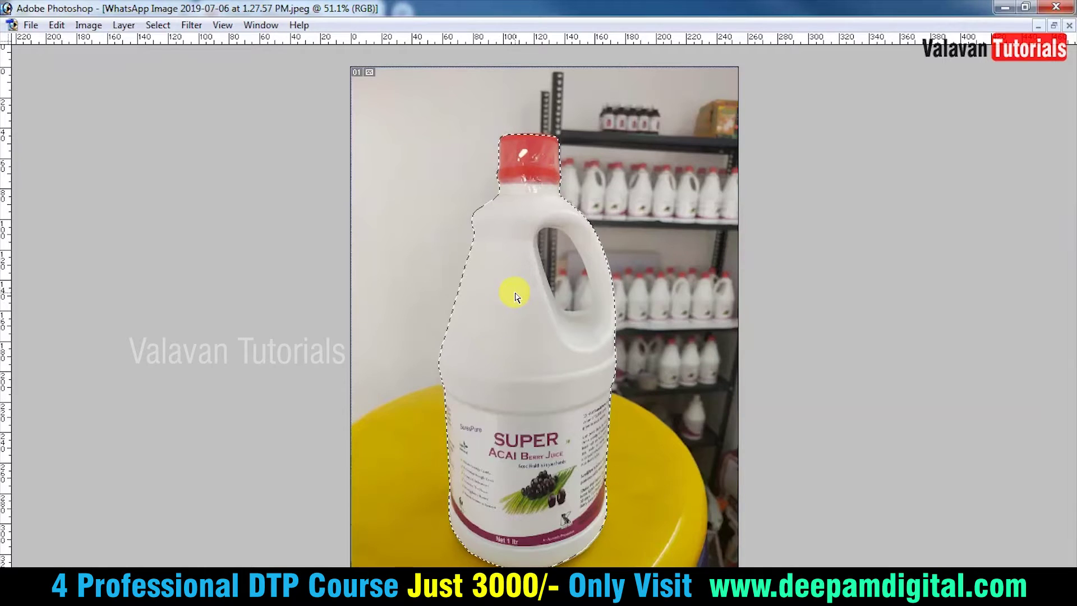
key("ctrl+j")
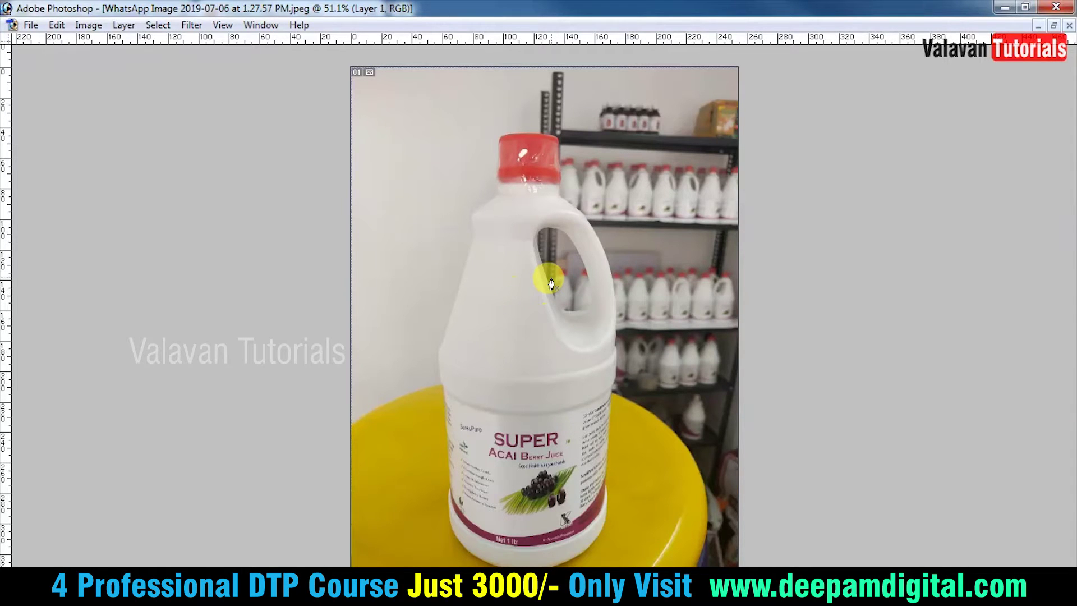
left_click_drag(513, 294, 586, 277)
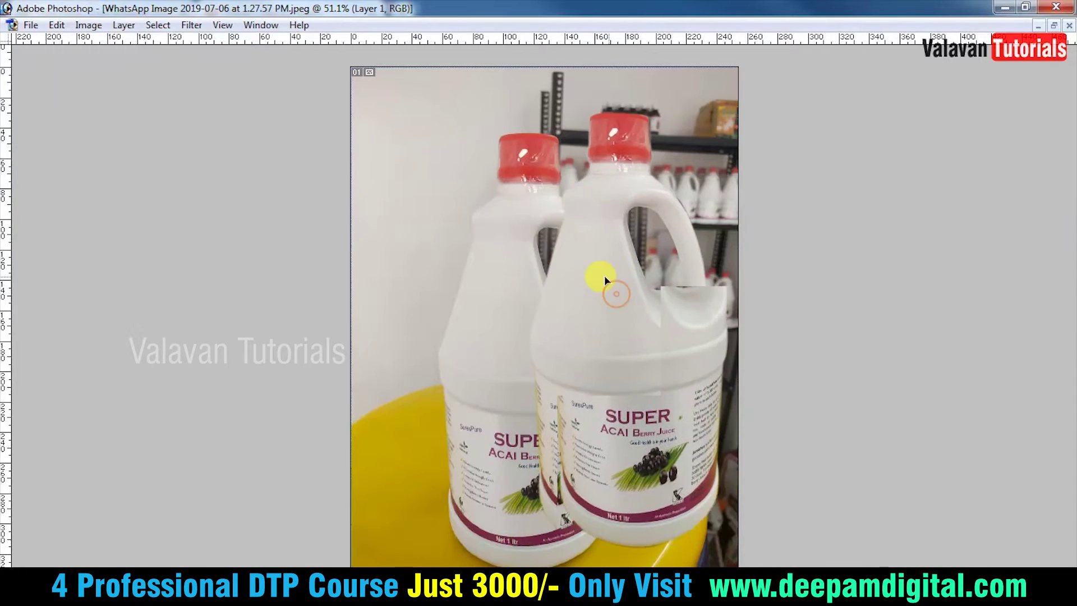
Step: Show the Layers panel, hide the Background layer, reposition the bottle, and close the Character panel
key("Tab")
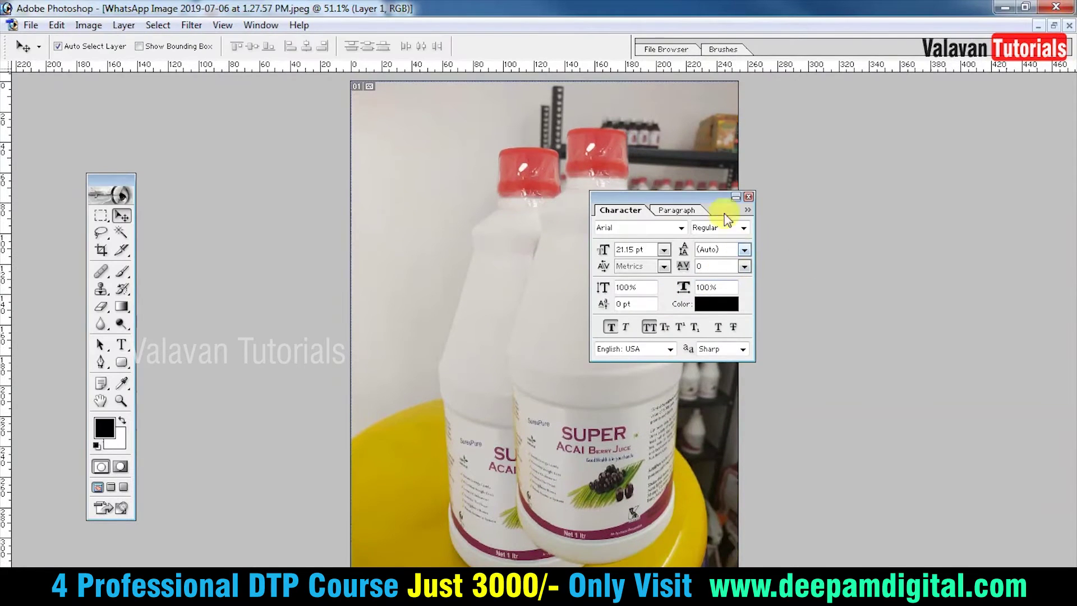
left_click(261, 25)
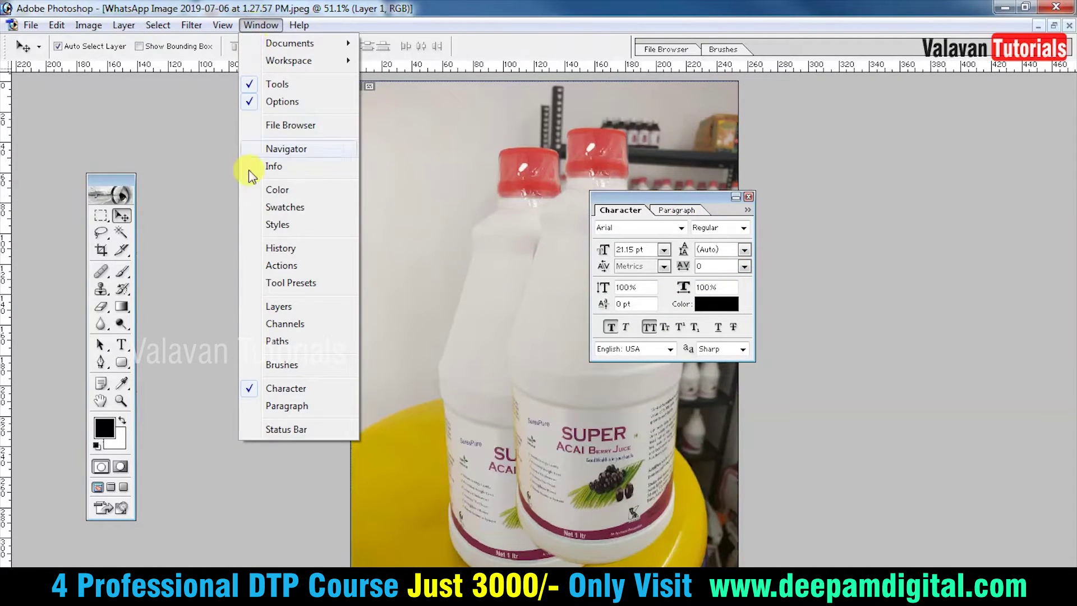
left_click(301, 306)
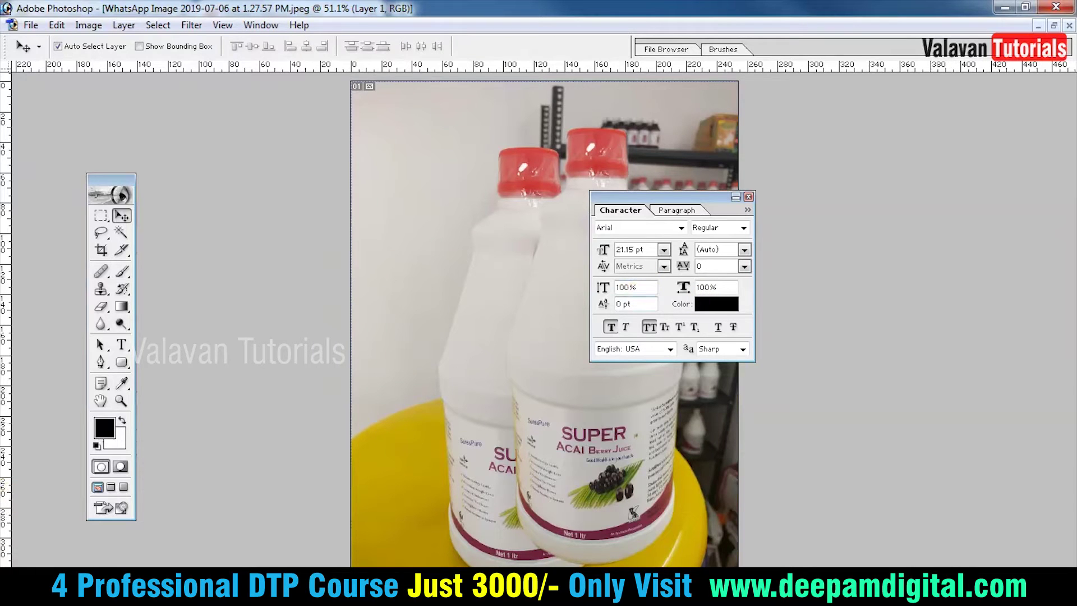
left_click_drag(748, 284, 952, 165)
left_click_drag(912, 317, 911, 467)
left_click(823, 268)
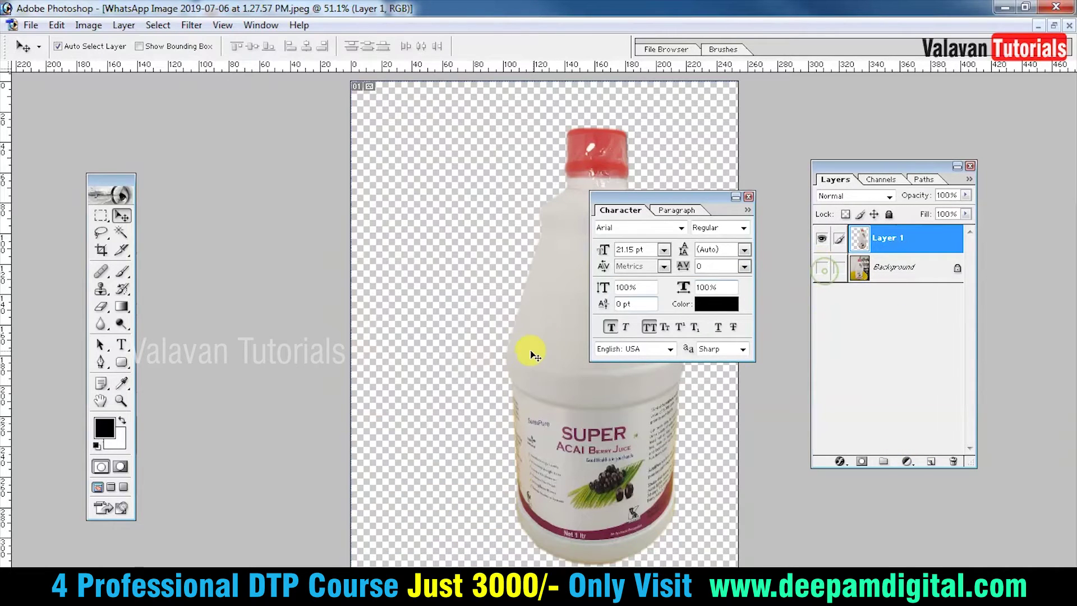
left_click_drag(533, 354, 479, 370)
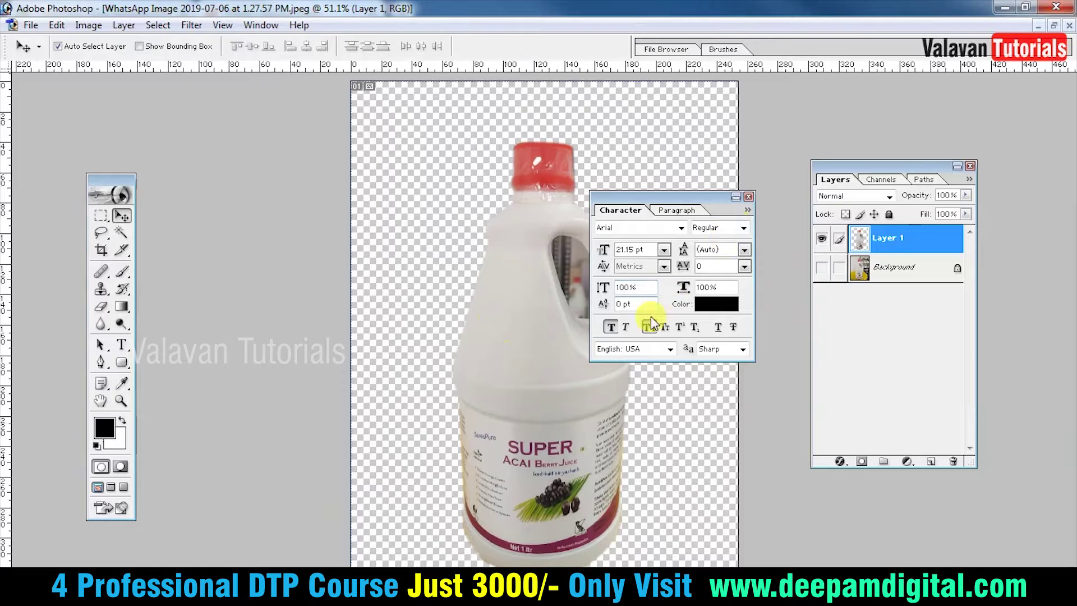
left_click(749, 196)
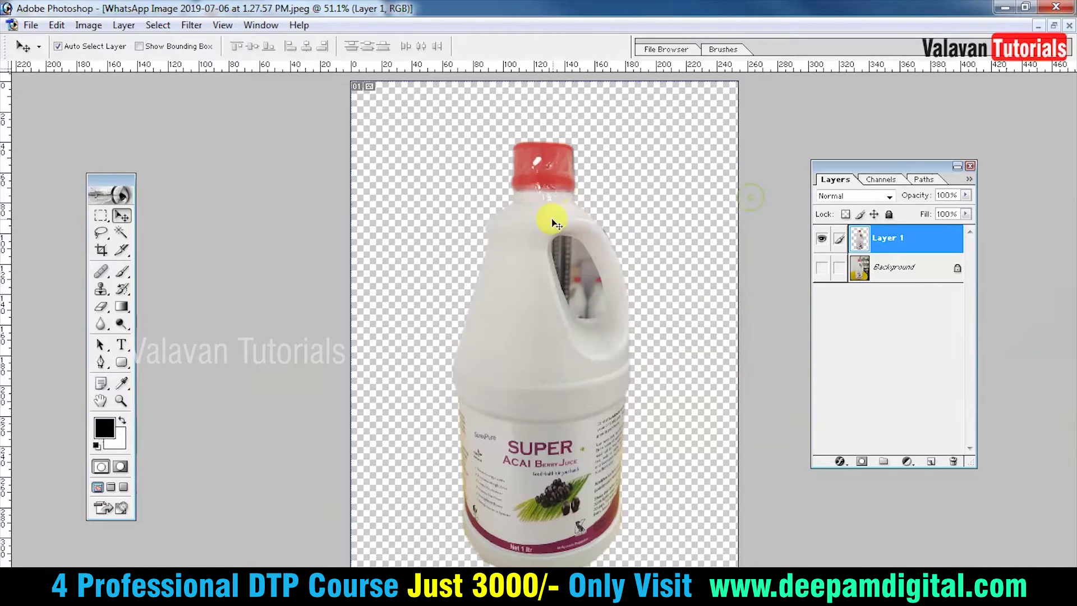
Step: Zoom in and trace a closed pen path around the opening inside the bottle's handle
key("p")
left_click_drag(519, 187, 645, 381)
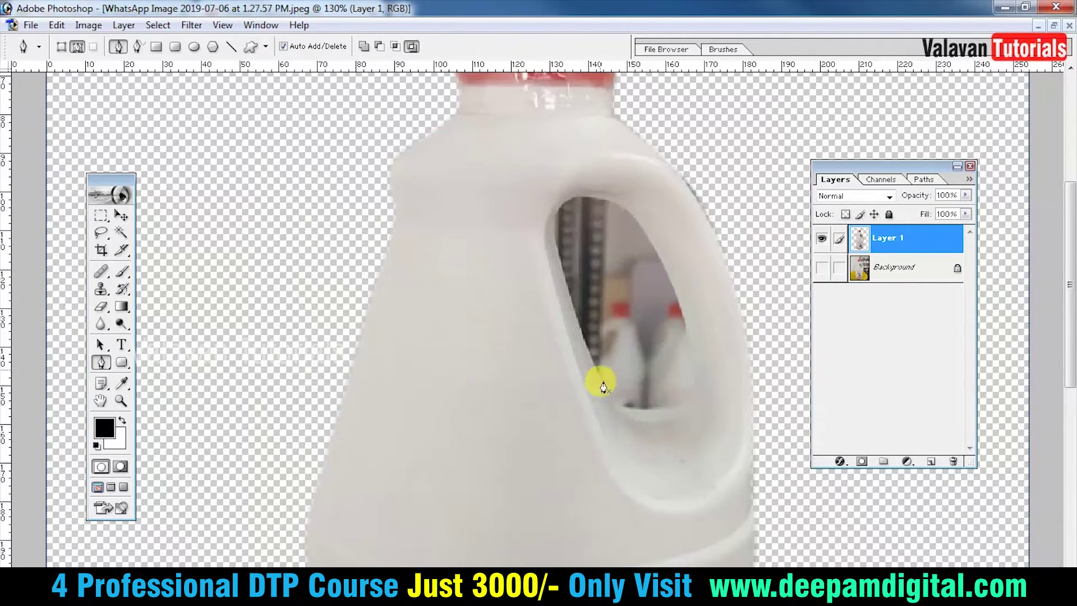
left_click(616, 408)
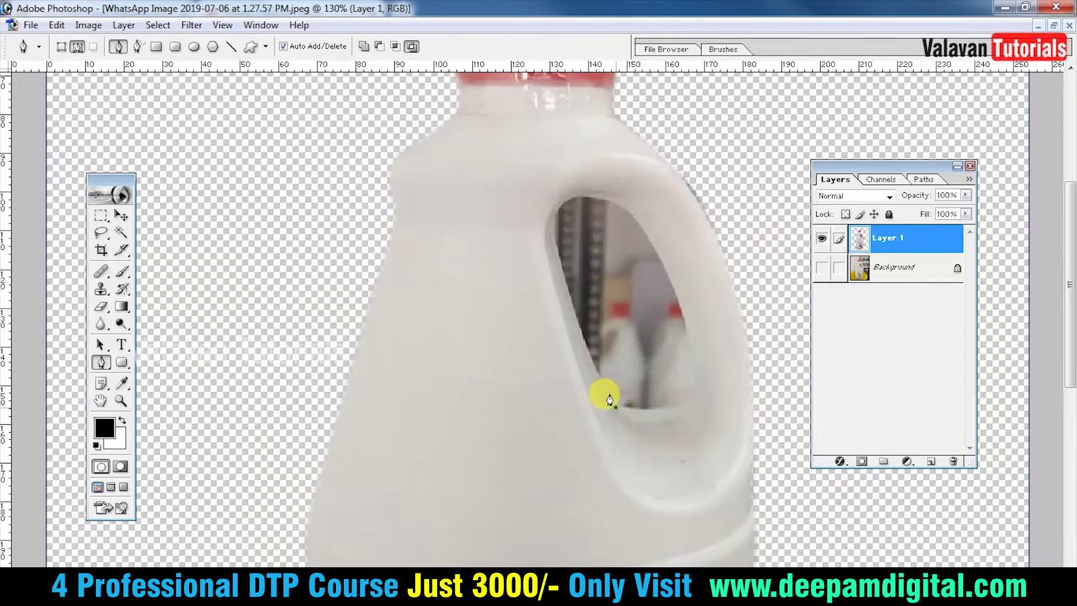
left_click_drag(557, 248, 545, 173)
left_click(558, 249, "alt")
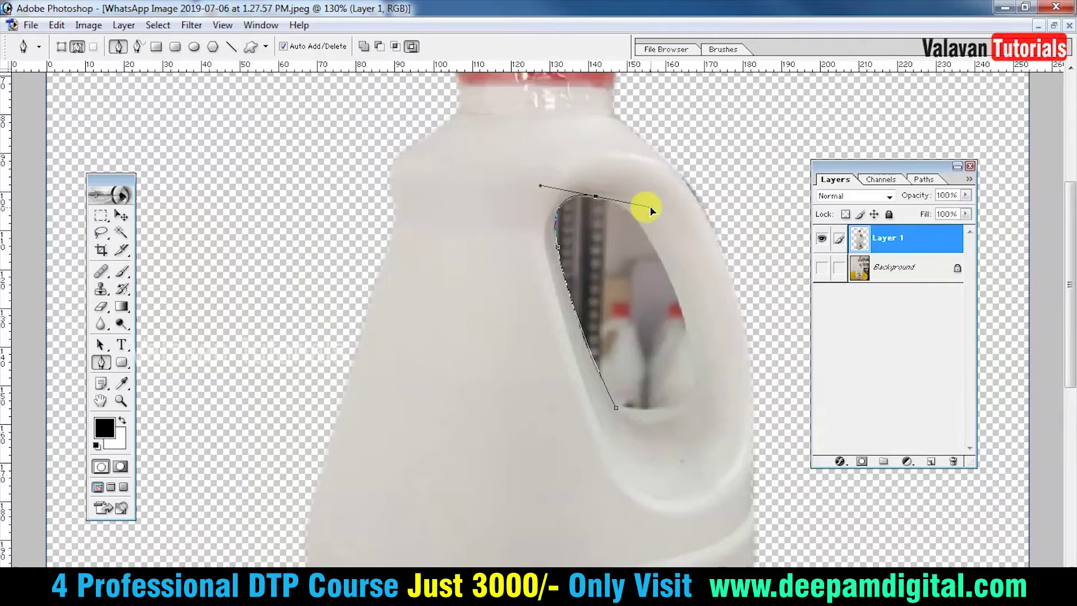
mouse_move(680, 309)
left_mouse_down()
mouse_move(708, 415)
mouse_move(649, 424)
left_mouse_up()
left_click(682, 309, "alt")
left_click(682, 407, "alt")
left_click_drag(615, 412, 595, 387)
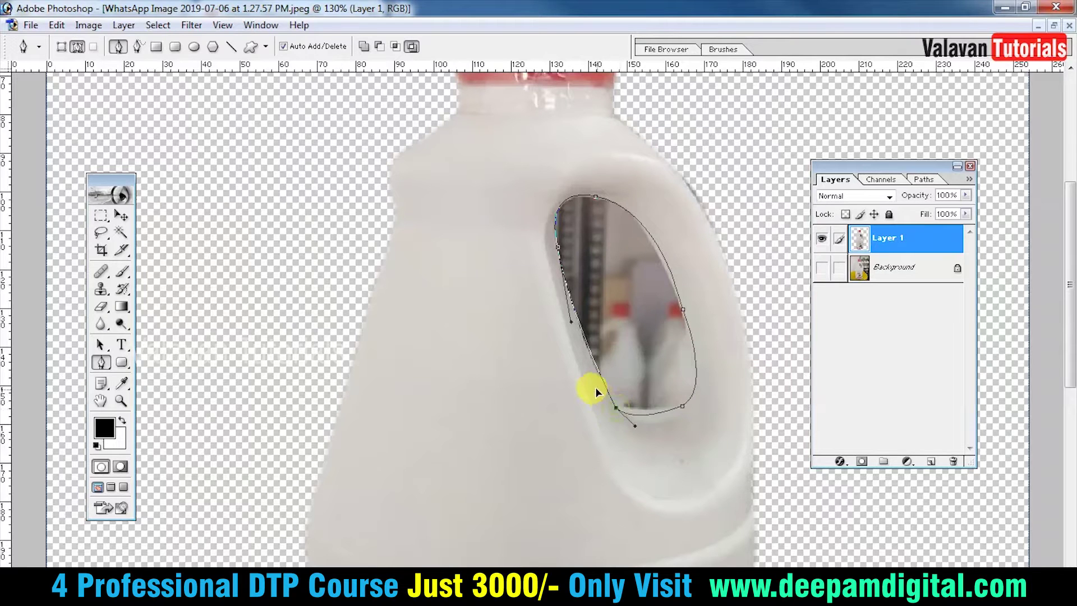
Step: Turn the handle path into a feathered selection, delete it, deselect, and fit the view
key("ctrl+Return")
key("ctrl+alt+d")
key("Return")
key("Delete")
key("ctrl+d")
key("v")
key("ctrl+0")
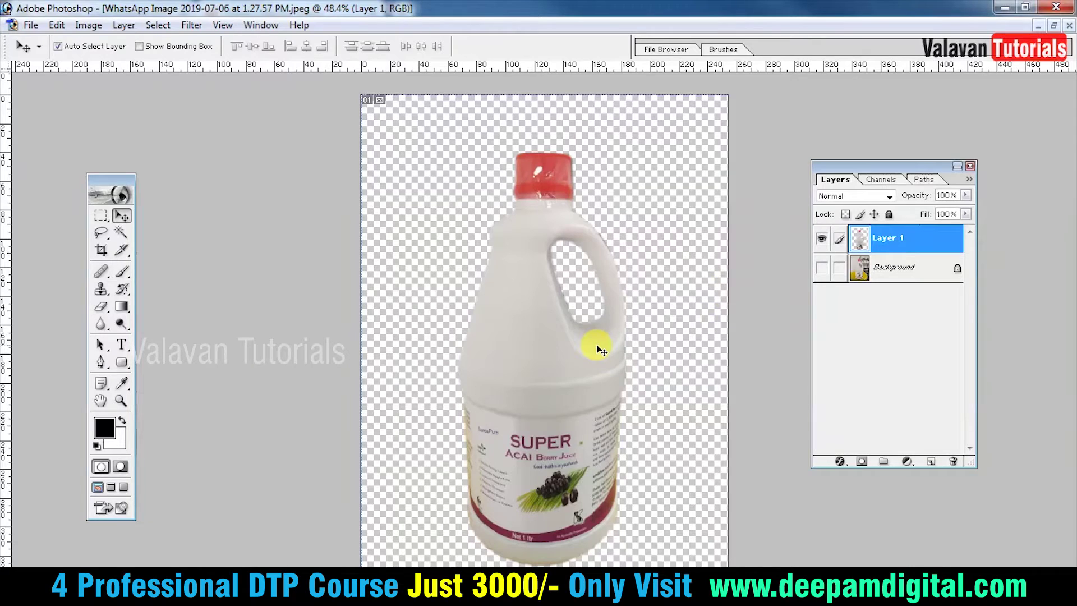
Step: Create a new Custom document 1080 × 1080 pixels with a white background
key("ctrl+n")
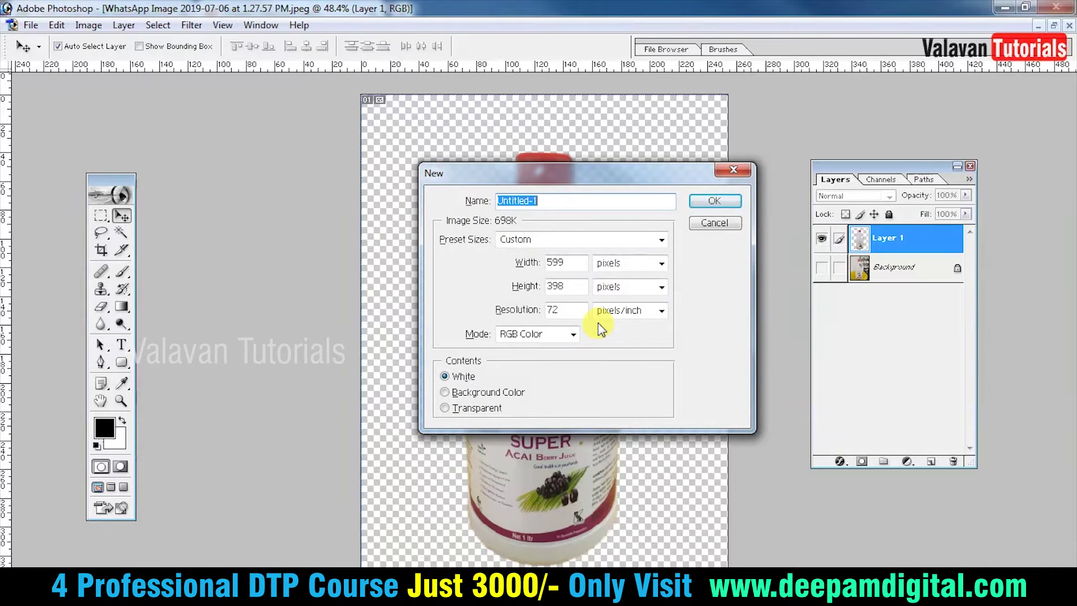
left_click(578, 240)
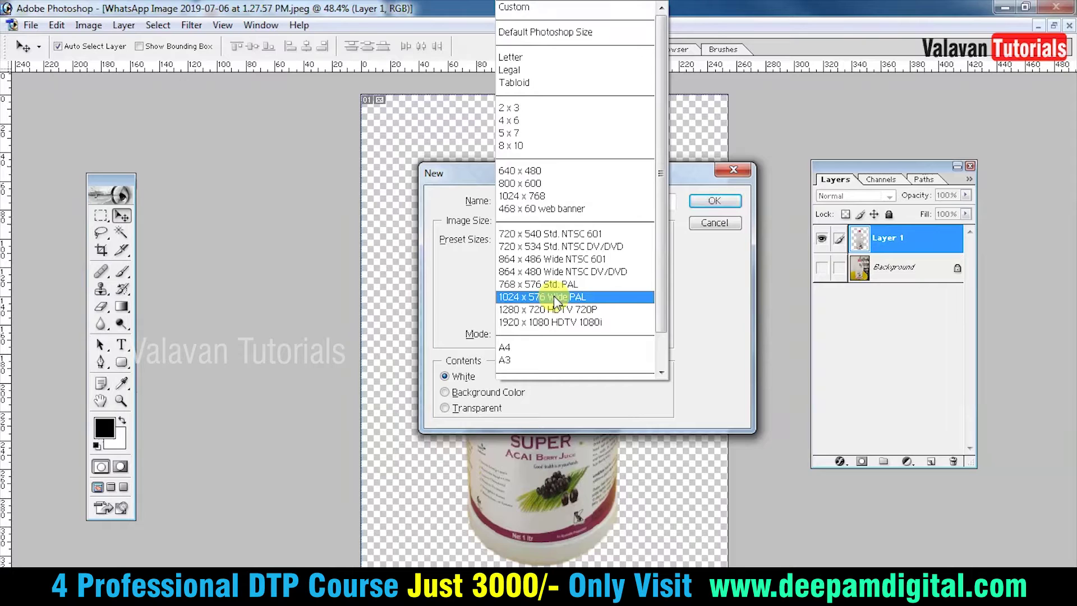
left_click(711, 281)
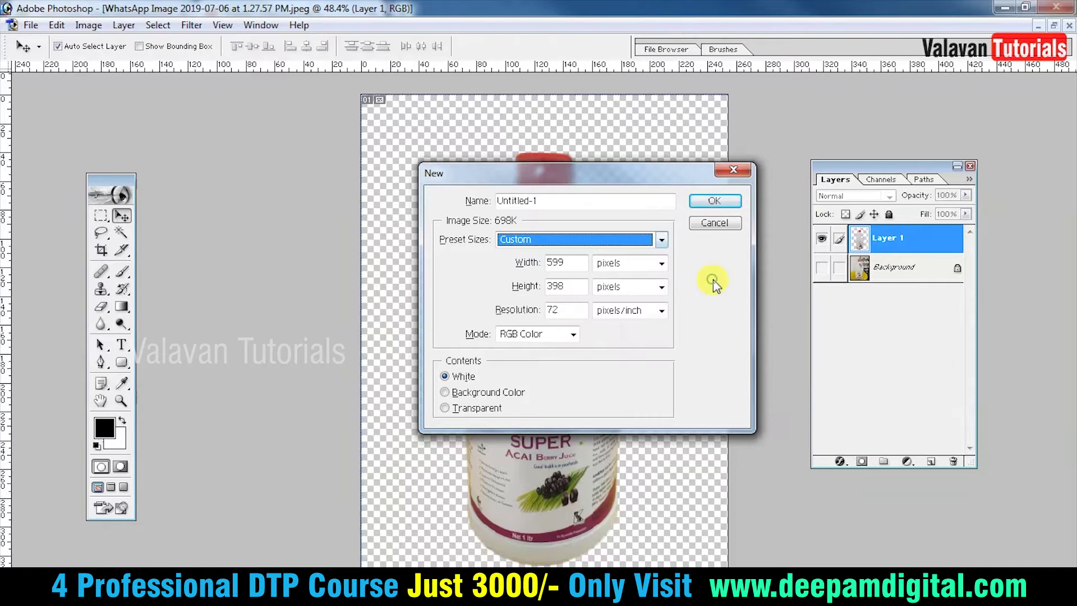
double_click(569, 268)
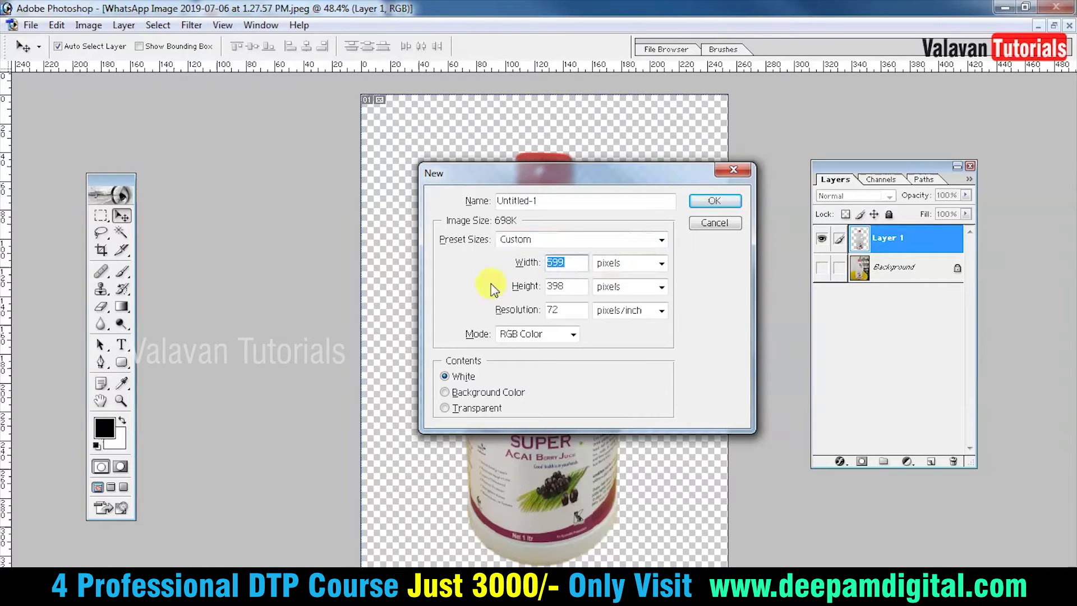
type("108")
key("Tab")
type("1080")
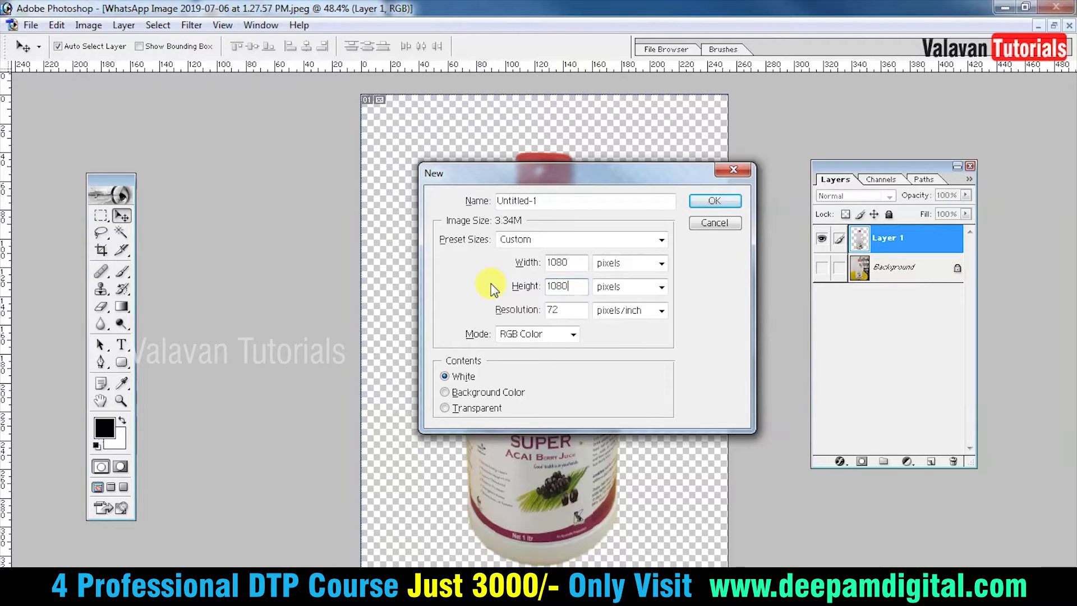
key("Tab")
key("Tab")
key("Return")
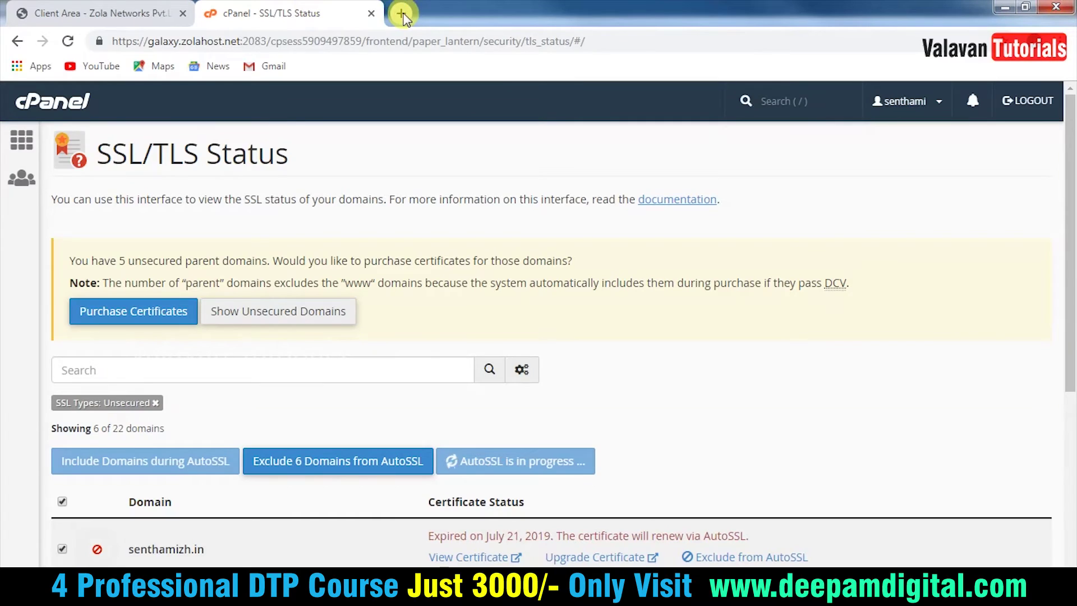
Step: Search Google Images for 'social media post' in a new browser tab
left_click(402, 13)
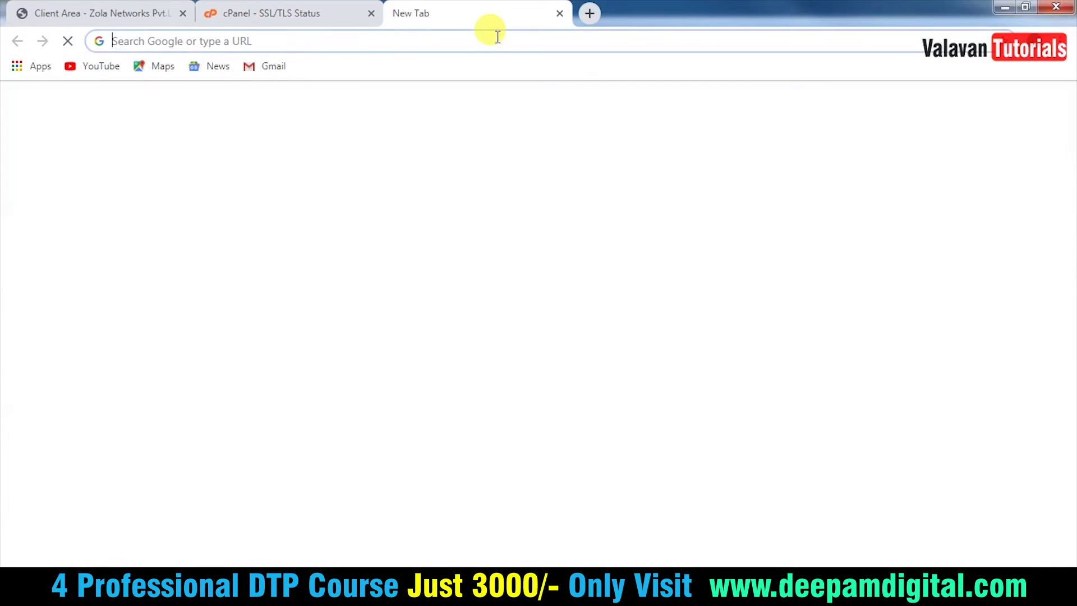
type("so")
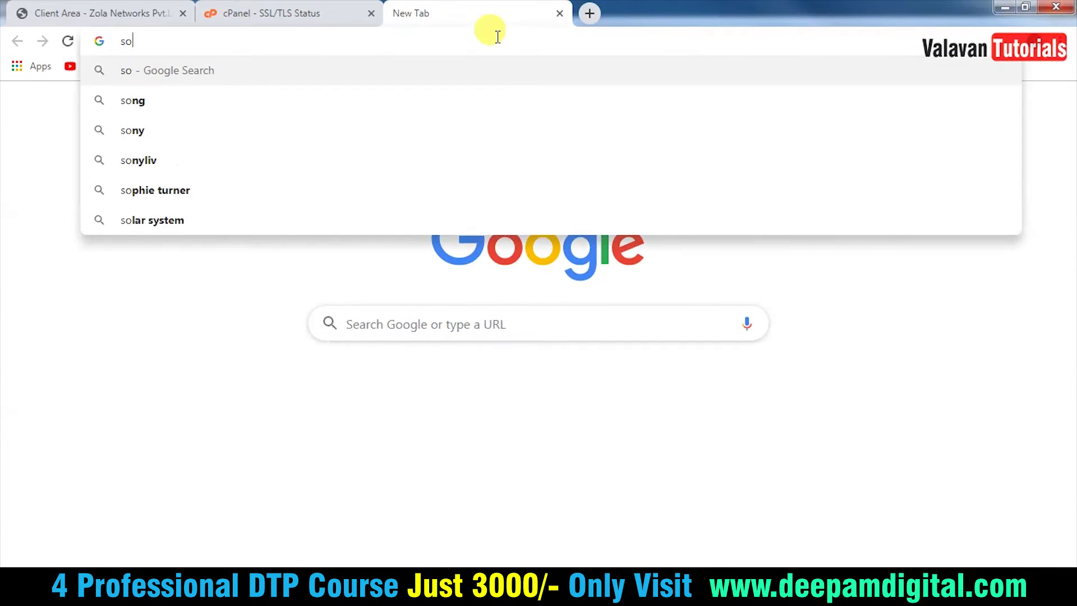
type("cial media post")
key("Return")
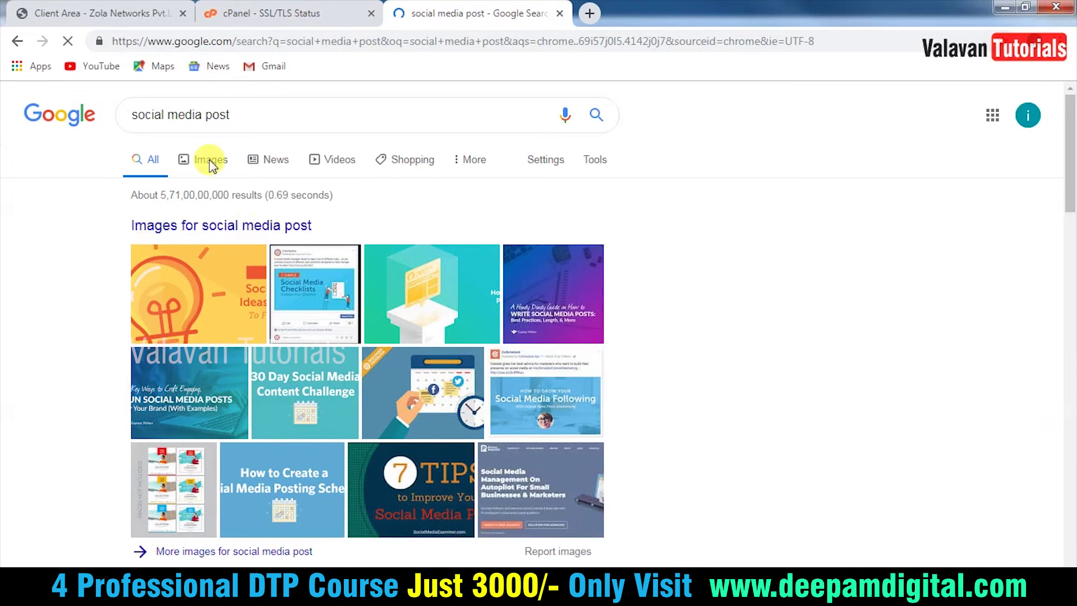
left_click(207, 163)
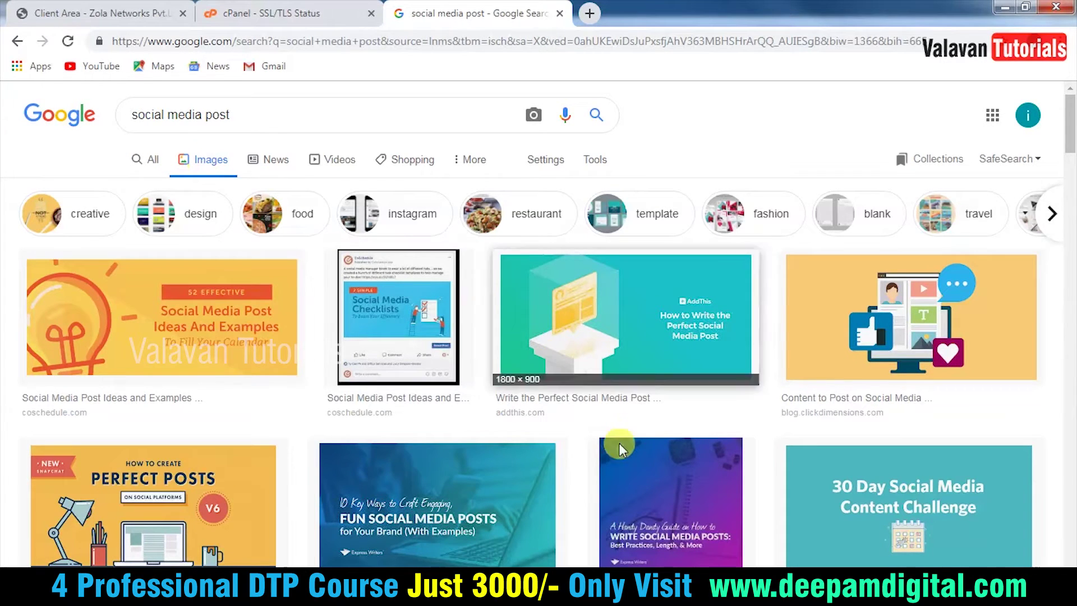
Step: Scroll the results and preview the 'Elements of a good social POST' image
scroll(619, 446, "down", 2)
scroll(613, 496, "down", 1)
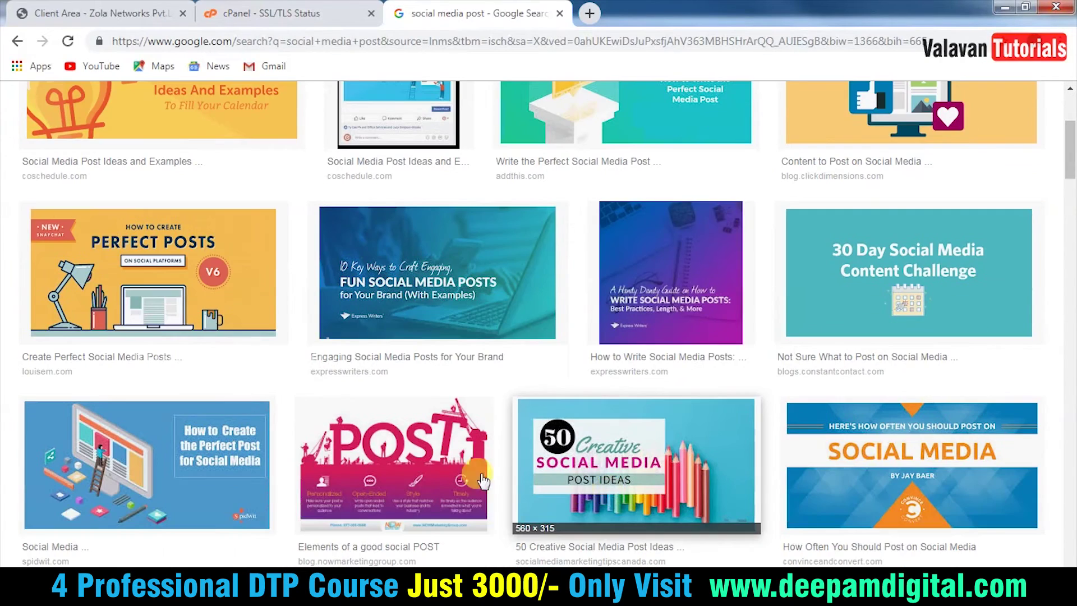
left_click(392, 457)
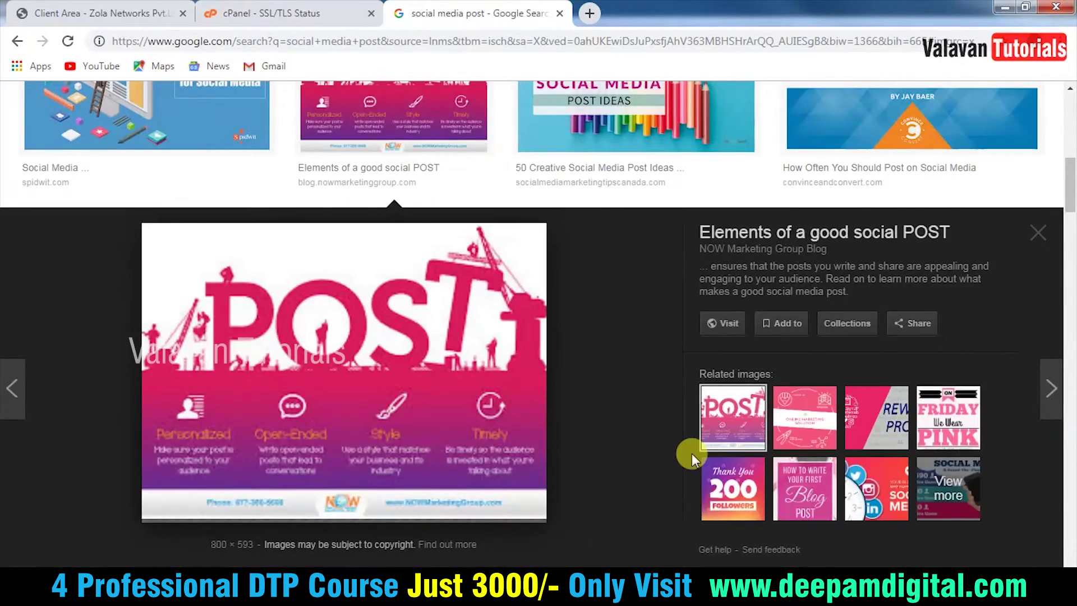
scroll(695, 455, "down", 4)
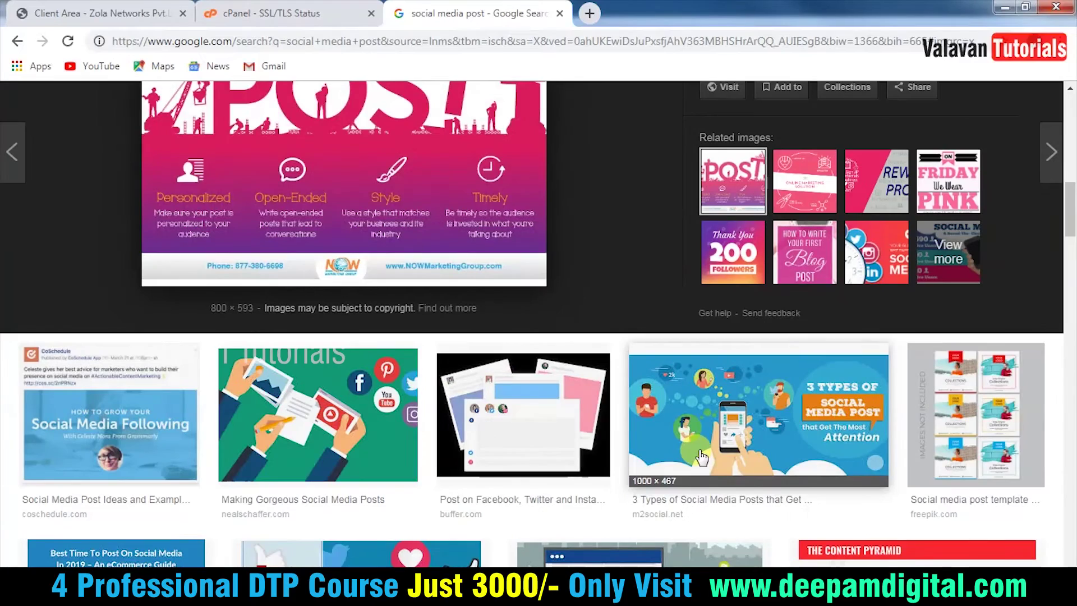
scroll(706, 448, "down", 5)
scroll(711, 438, "down", 3)
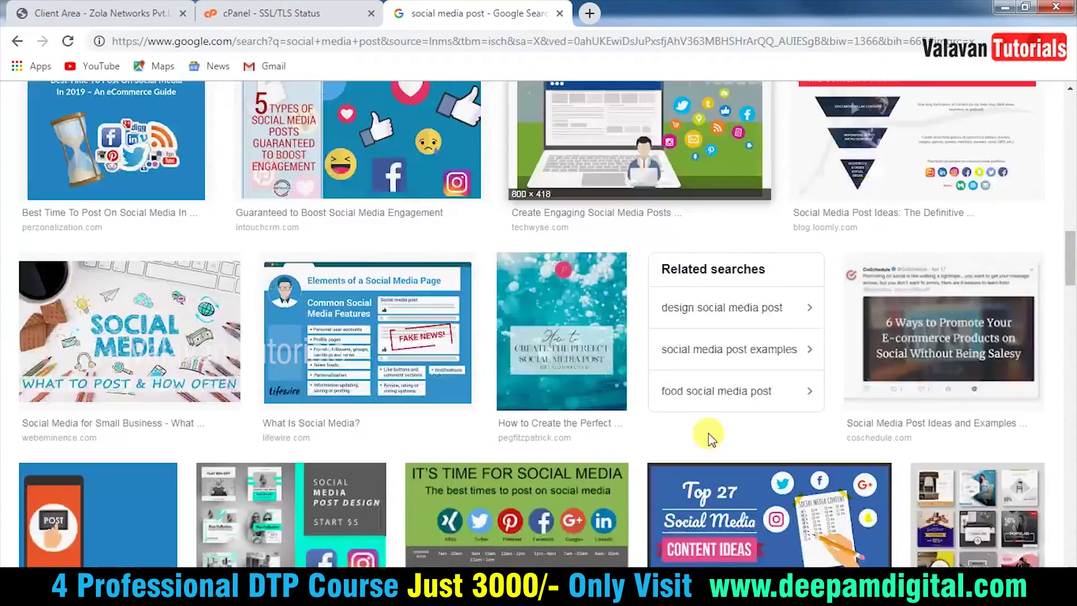
scroll(709, 415, "up", 1)
scroll(560, 380, "up", 5)
scroll(560, 380, "up", 2)
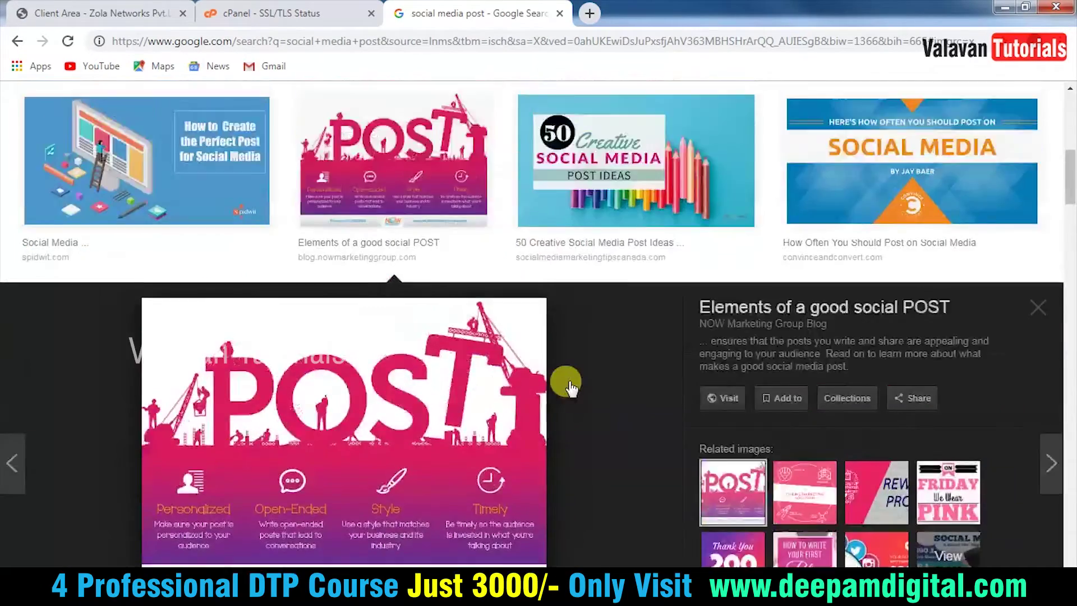
scroll(571, 387, "up", 2)
scroll(570, 382, "up", 3)
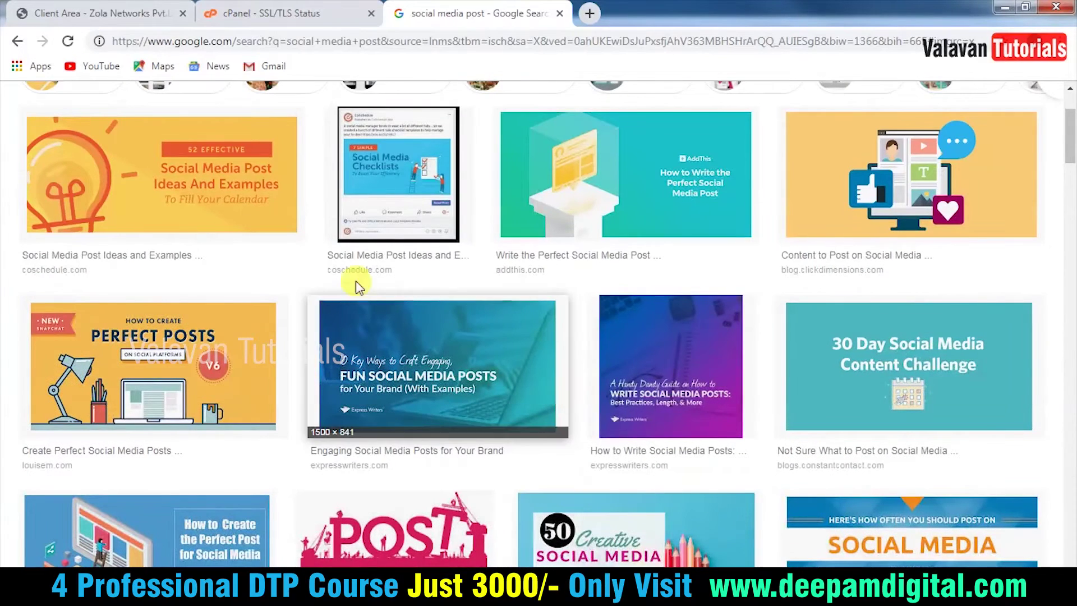
Step: Preview the '52 Effective Social Media Post Ideas', related designs, and square music post layouts
left_click(233, 175)
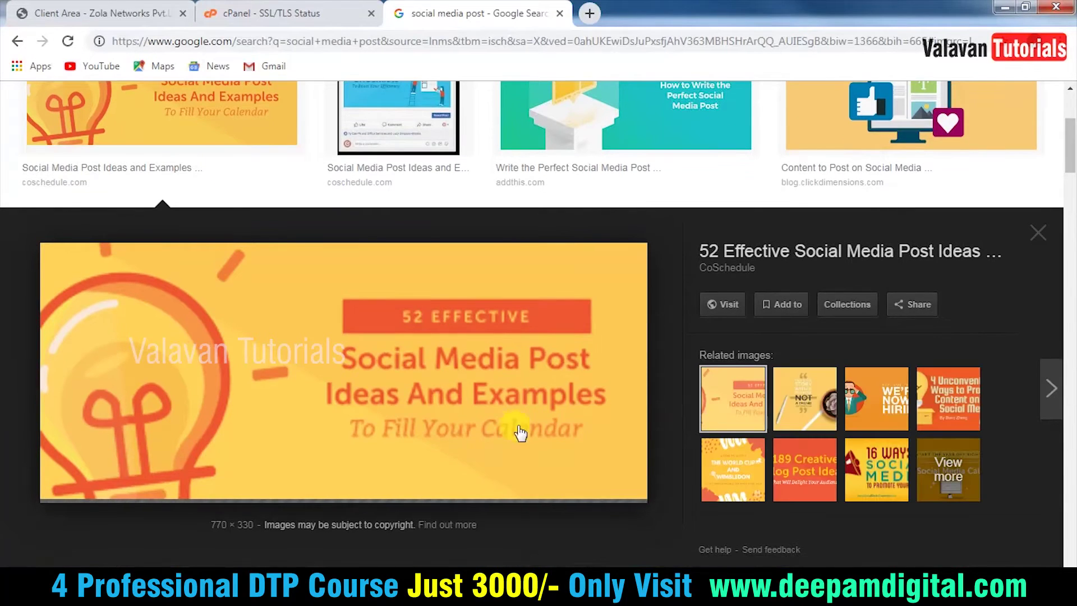
left_click(804, 401)
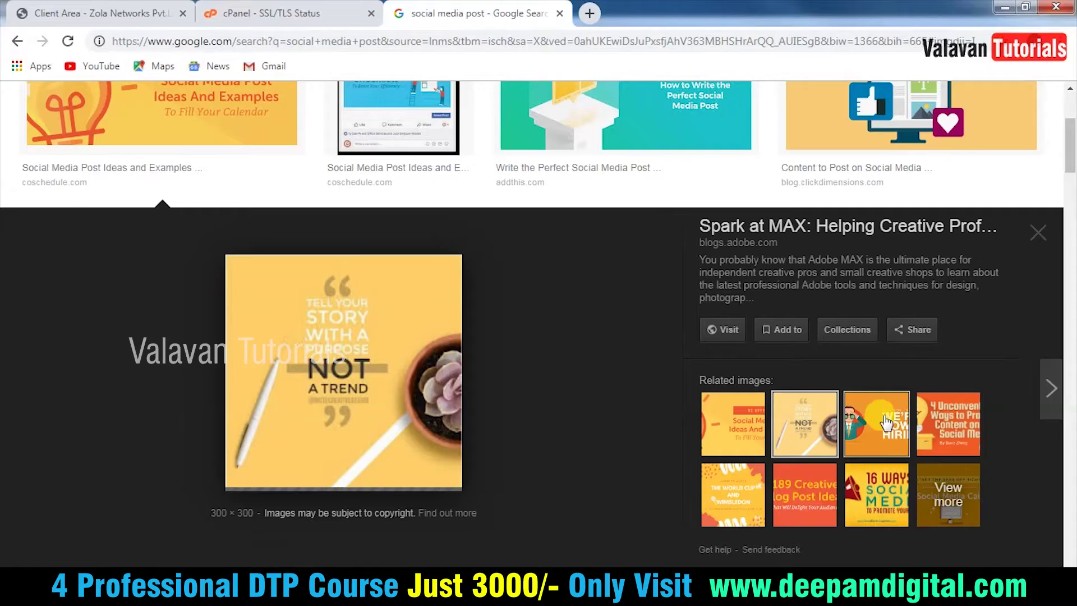
left_click(885, 422)
scroll(646, 452, "down", 4)
scroll(648, 459, "down", 5)
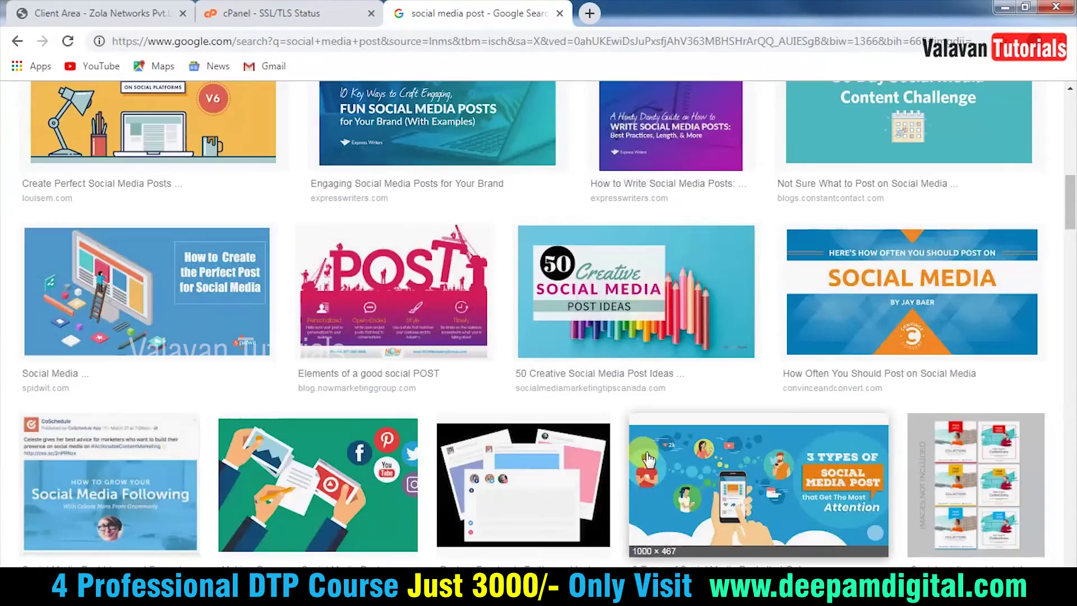
scroll(648, 459, "down", 3)
scroll(645, 454, "down", 5)
scroll(643, 452, "down", 4)
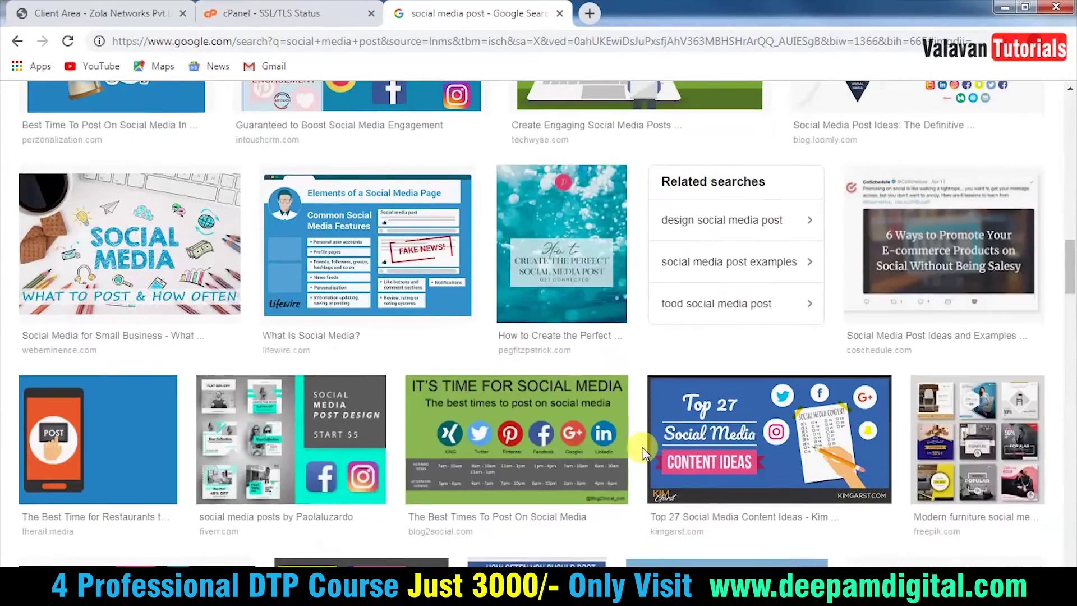
scroll(561, 415, "down", 3)
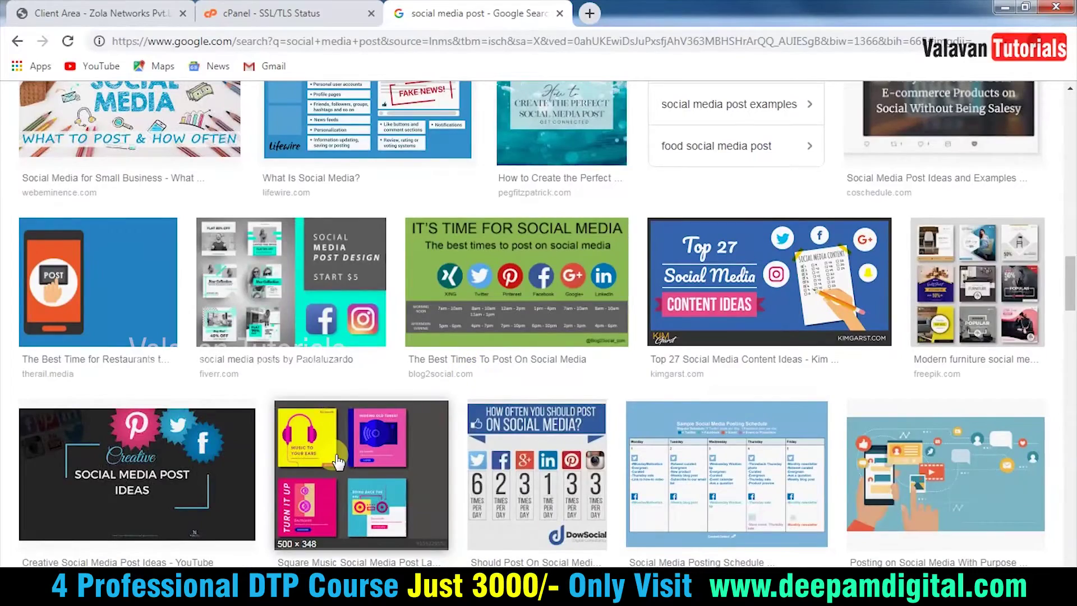
left_click(338, 462)
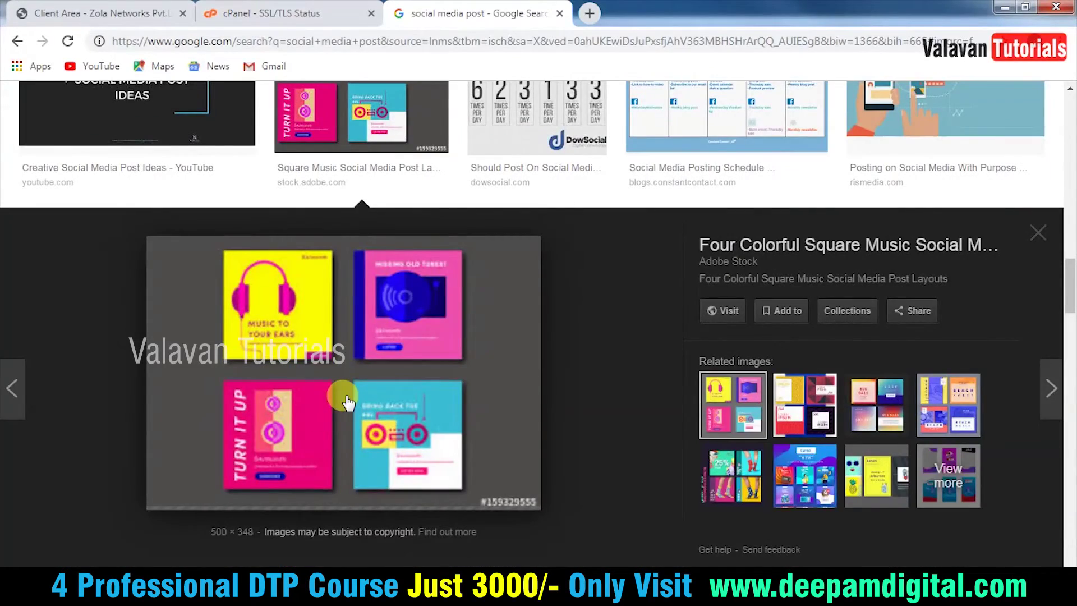
scroll(348, 401, "up", 2)
scroll(336, 364, "up", 5)
scroll(309, 280, "up", 5)
scroll(260, 117, "up", 5)
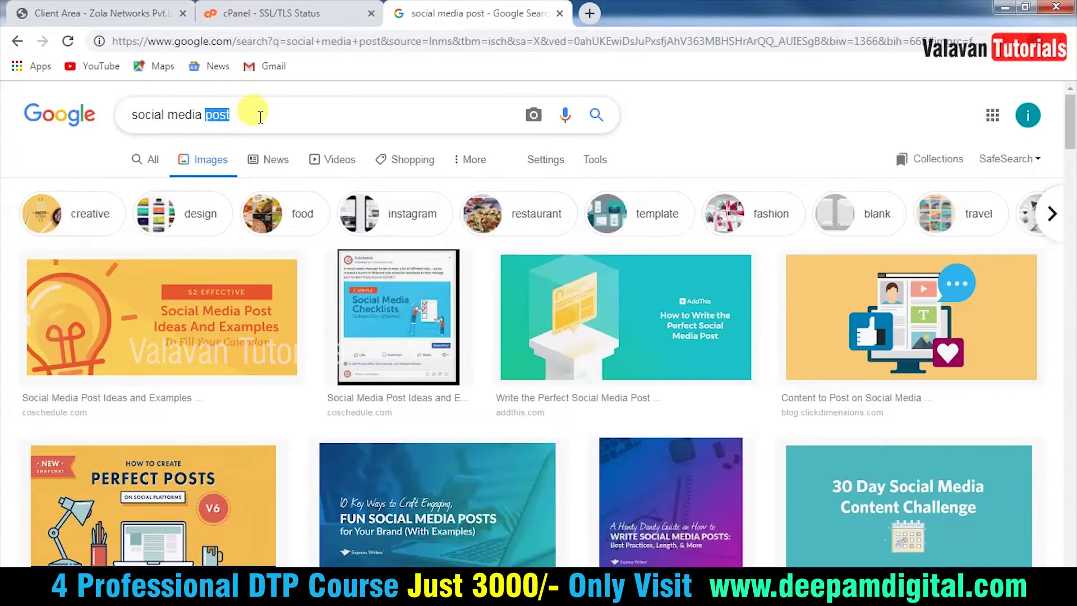
Step: Search 'social media promotion design' and preview the festival wishes design collage
type("promo")
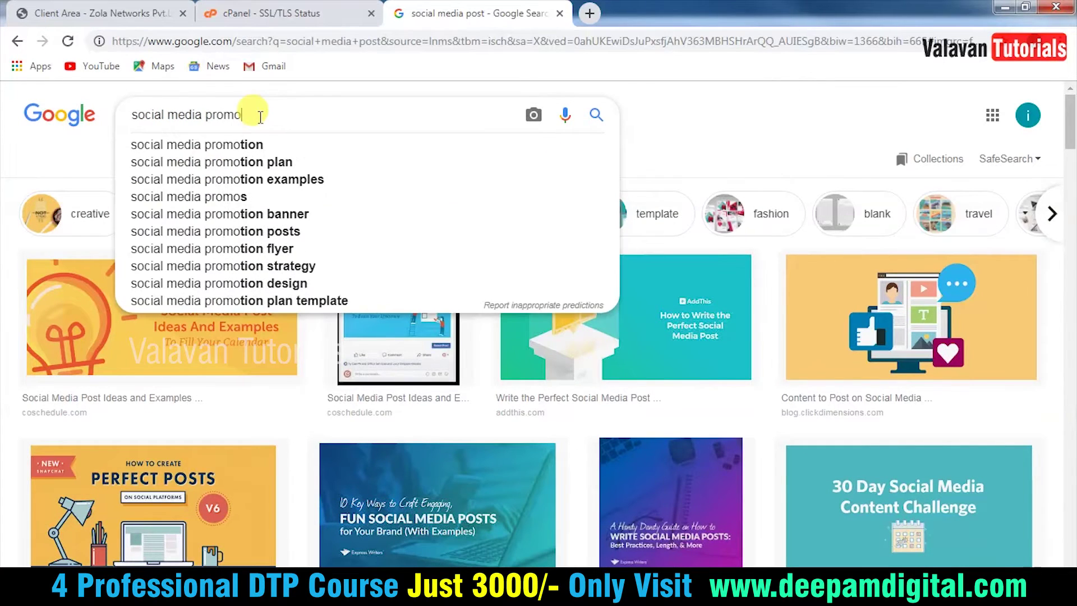
type("tion des")
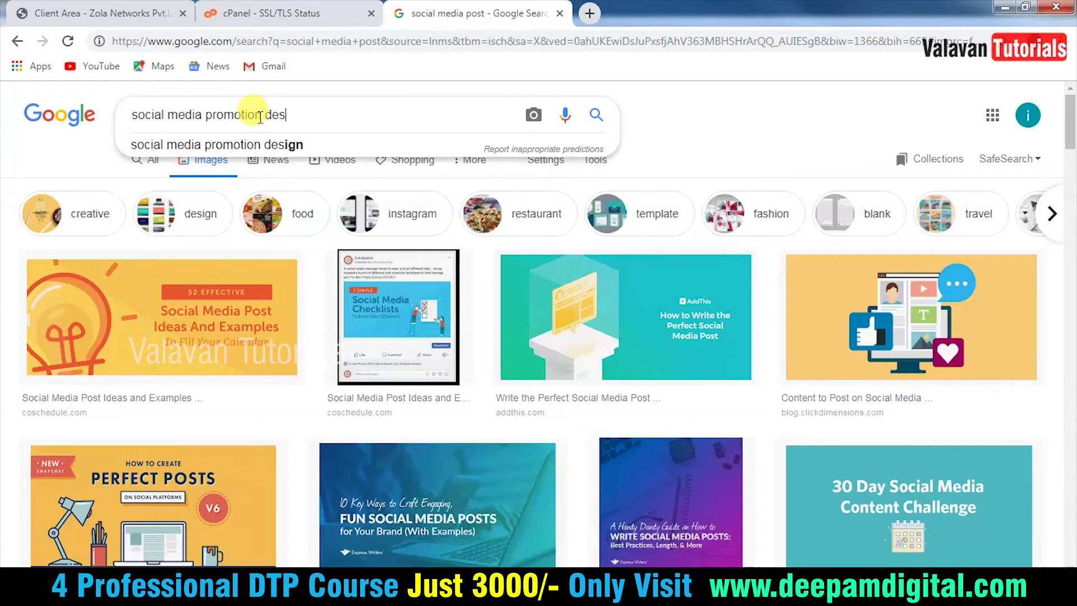
type("ign")
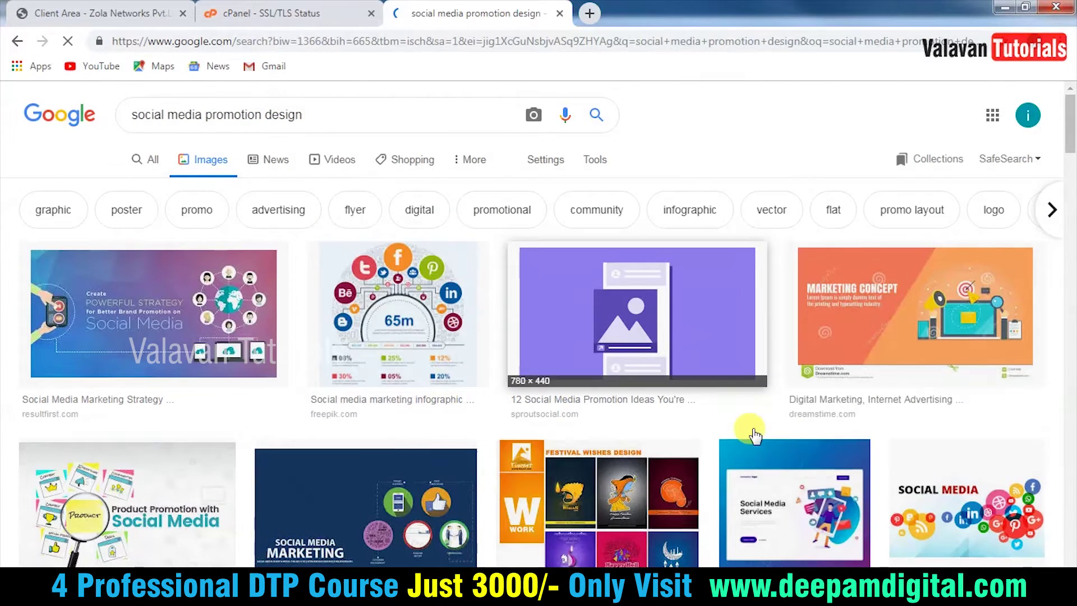
scroll(750, 437, "down", 3)
left_click(592, 371)
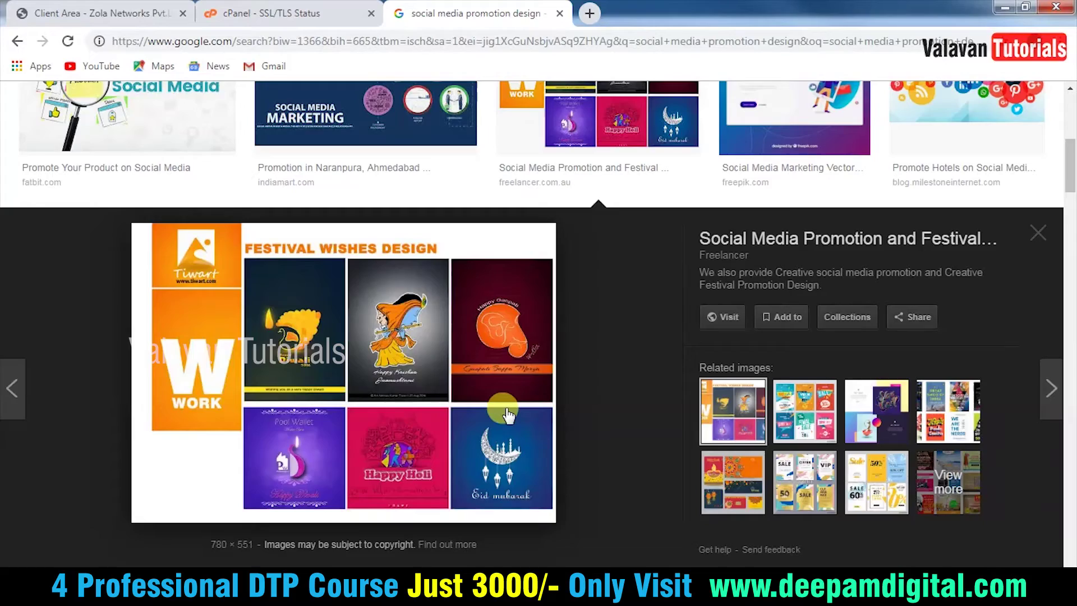
scroll(511, 426, "down", 4)
scroll(524, 449, "down", 2)
scroll(526, 456, "down", 2)
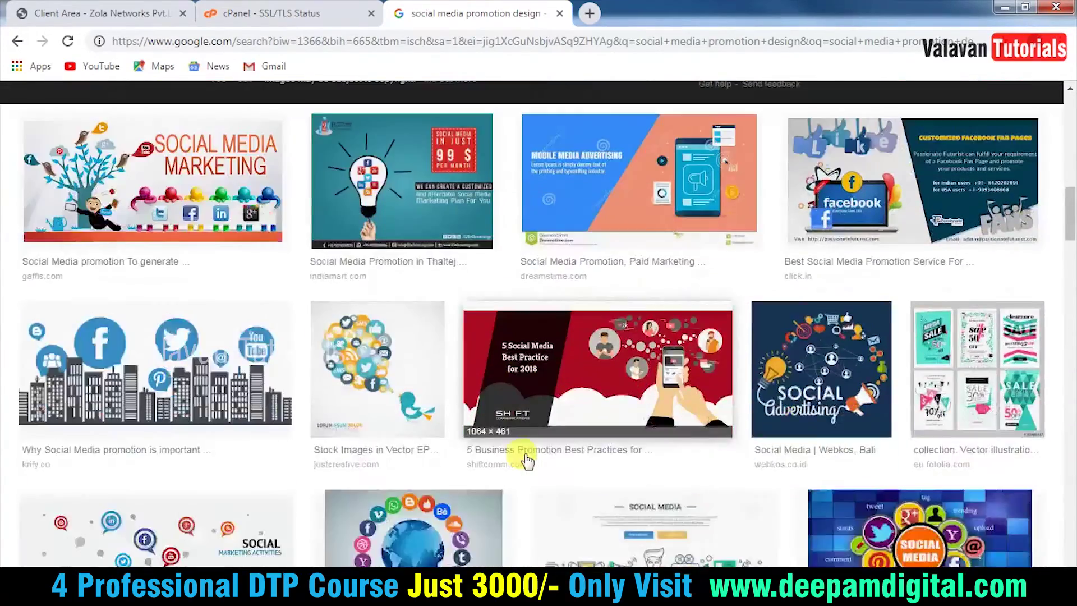
scroll(527, 460, "down", 2)
scroll(531, 449, "down", 1)
scroll(482, 407, "up", 10)
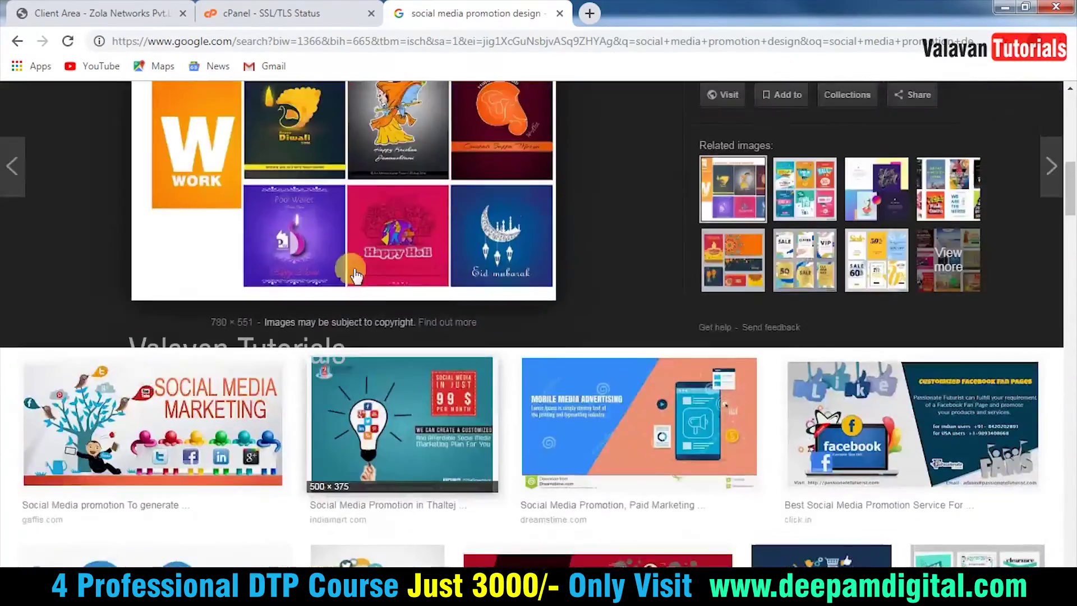
scroll(483, 392, "up", 8)
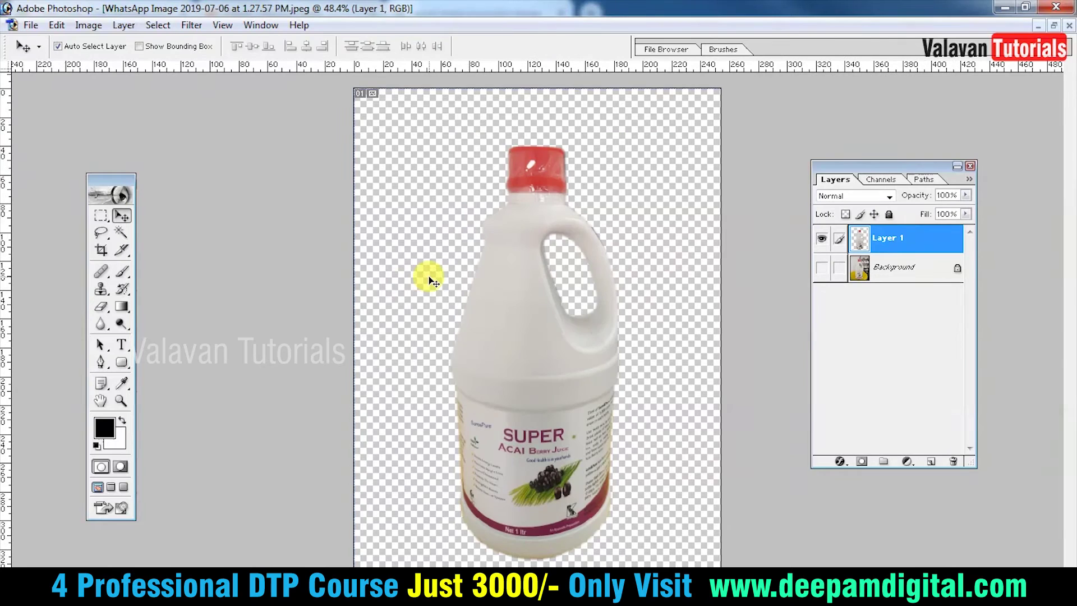
Step: Paste the cut-out bottle into the square document, shrink it and move it lower
key("ctrl+Tab")
key("ctrl+v")
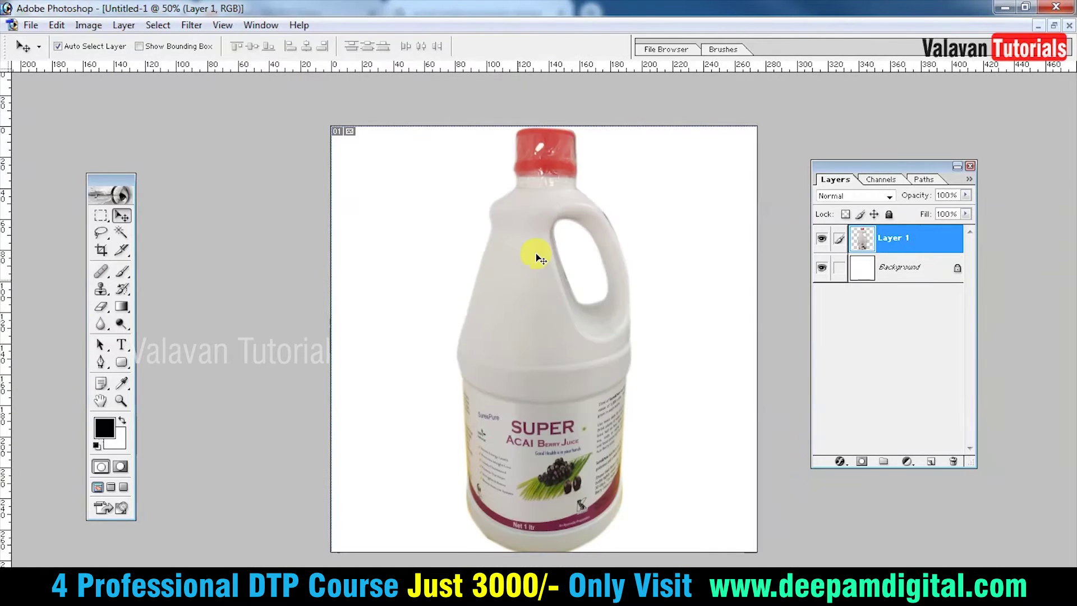
key("ctrl+t")
left_click_drag(642, 127, 581, 257)
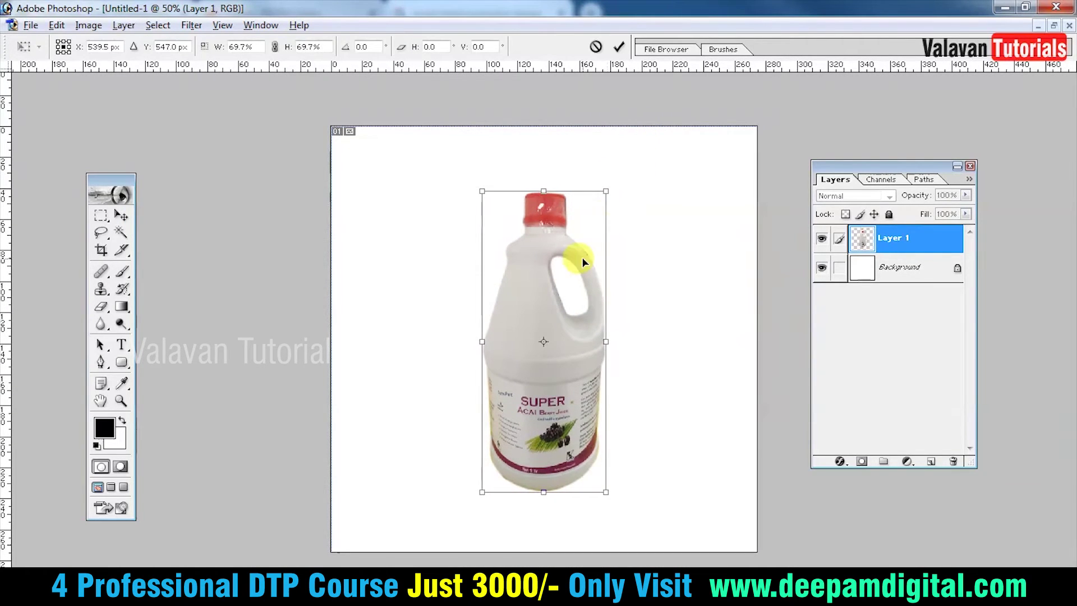
key("Return")
left_click_drag(516, 301, 533, 335)
Step: Add the headline 'Super Acai Juice' near the top of the canvas, trying another font
key("t")
left_click(404, 171)
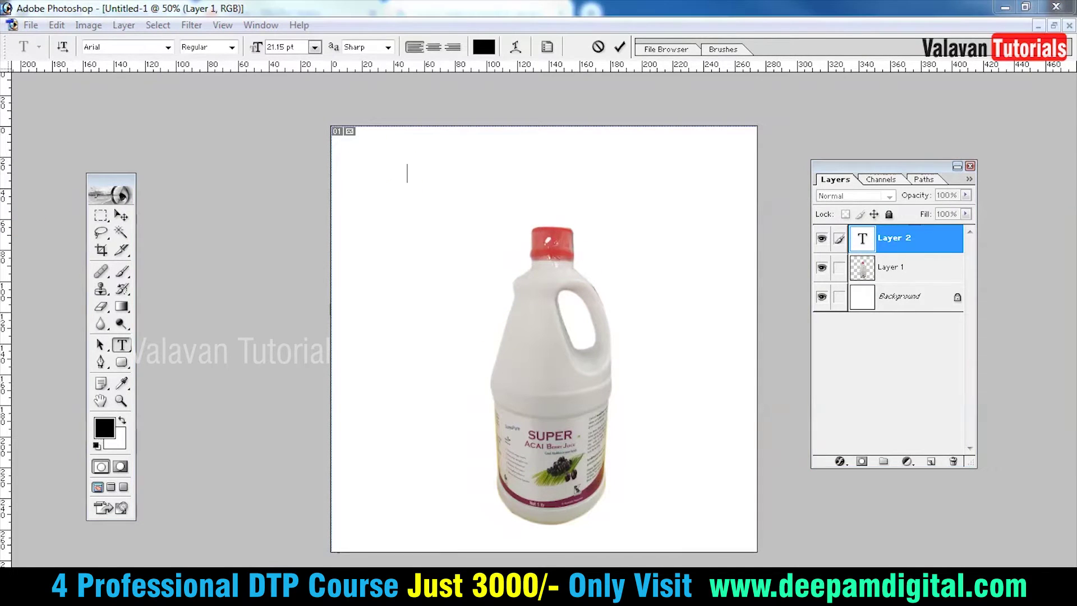
type("Super Acai Juice")
key("ctrl+a")
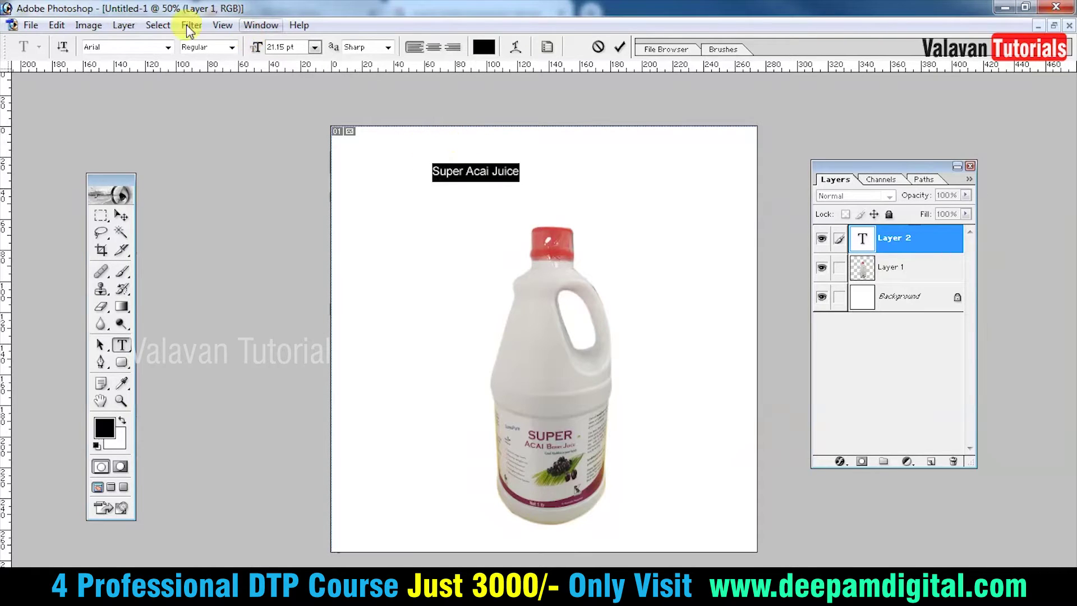
key("Down")
key("Down")
key("Down")
key("Down")
key("Down")
key("Down")
key("Down")
key("Down")
key("Down")
key("Down")
key("Down")
key("Down")
key("Down")
key("Down")
key("Down")
key("Down")
key("Down")
key("Down")
key("Down")
key("Down")
key("Down")
key("Down")
key("Down")
key("Down")
key("Down")
key("Down")
key("Down")
key("Down")
key("Down")
key("Down")
key("Down")
key("Down")
key("Down")
key("ctrl+Return")
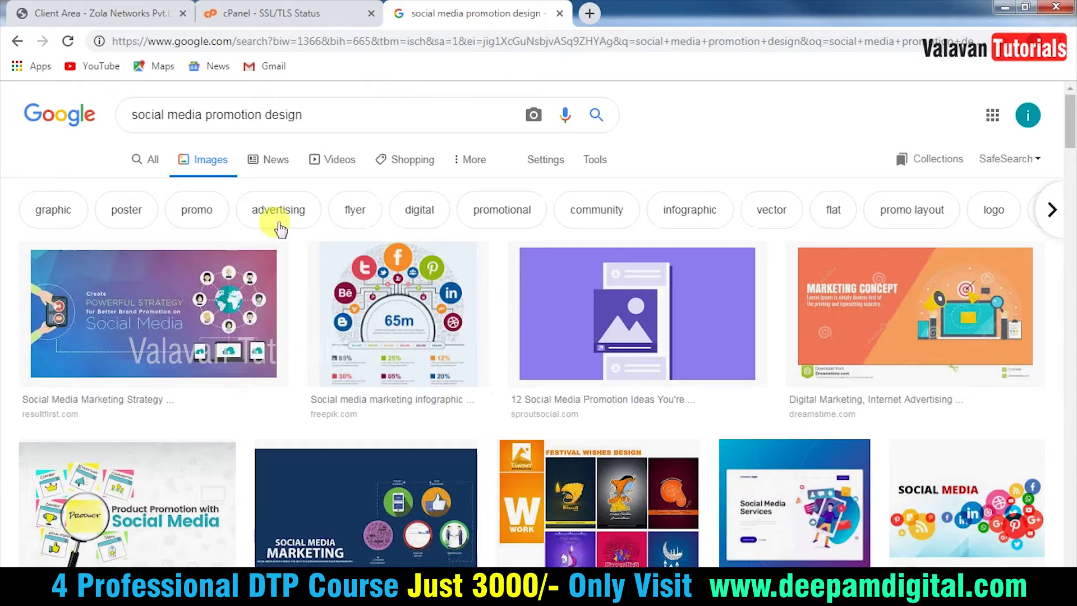
Step: Search the web for '1001 font' and scroll through the results
left_click(443, 42)
type("1001 f")
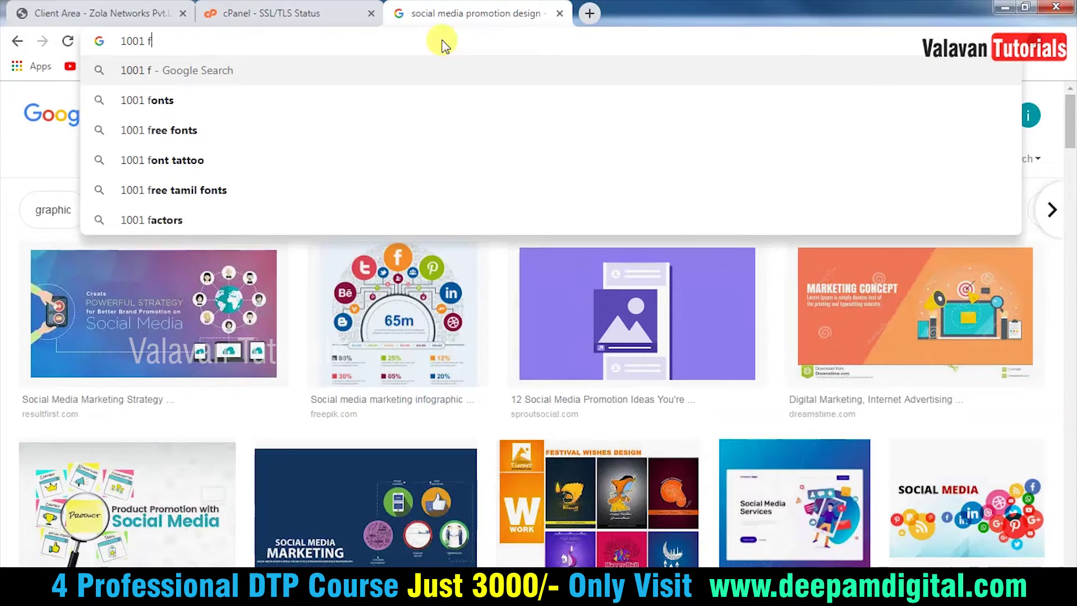
type("ont")
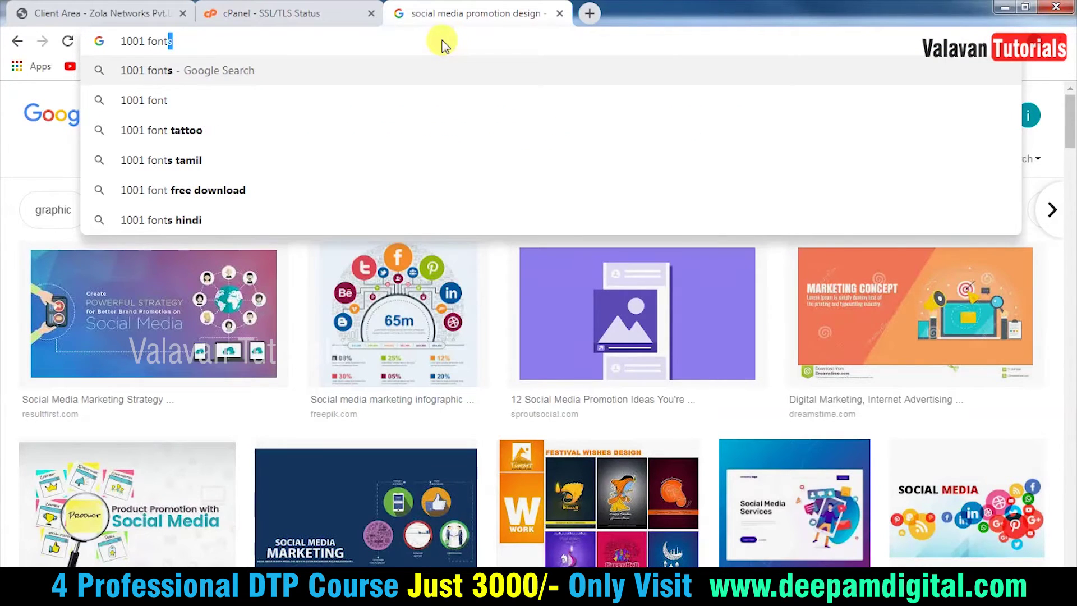
key("Return")
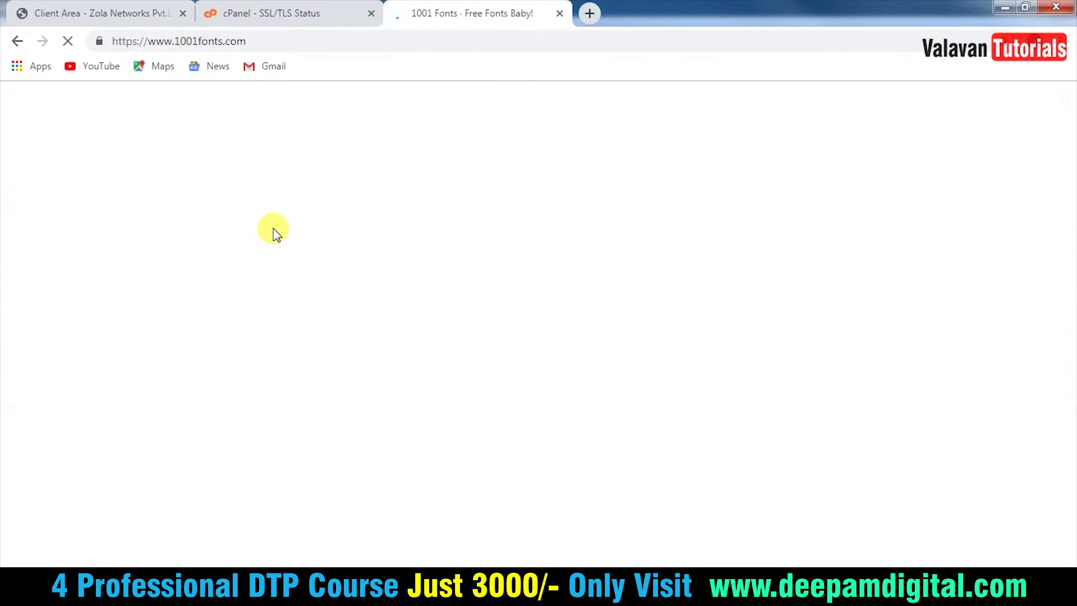
scroll(477, 365, "down", 3)
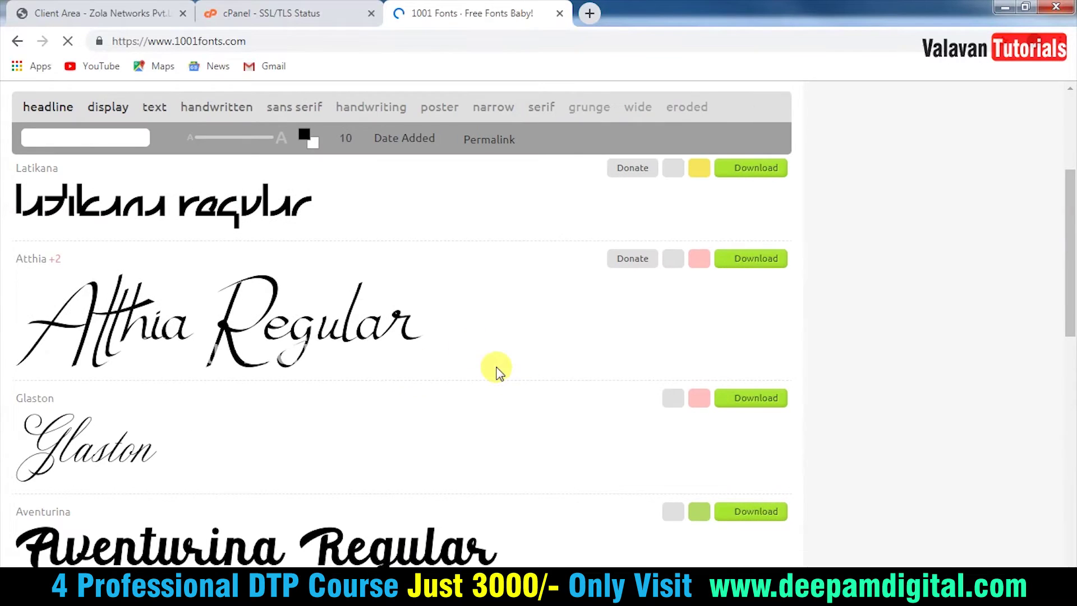
scroll(308, 298, "down", 2)
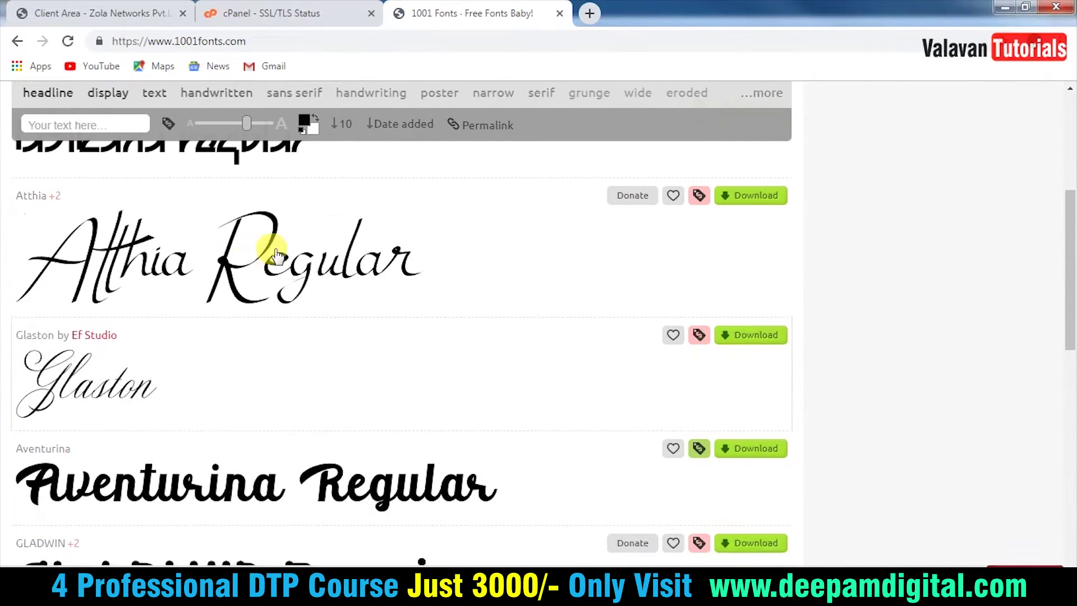
scroll(301, 361, "down", 3)
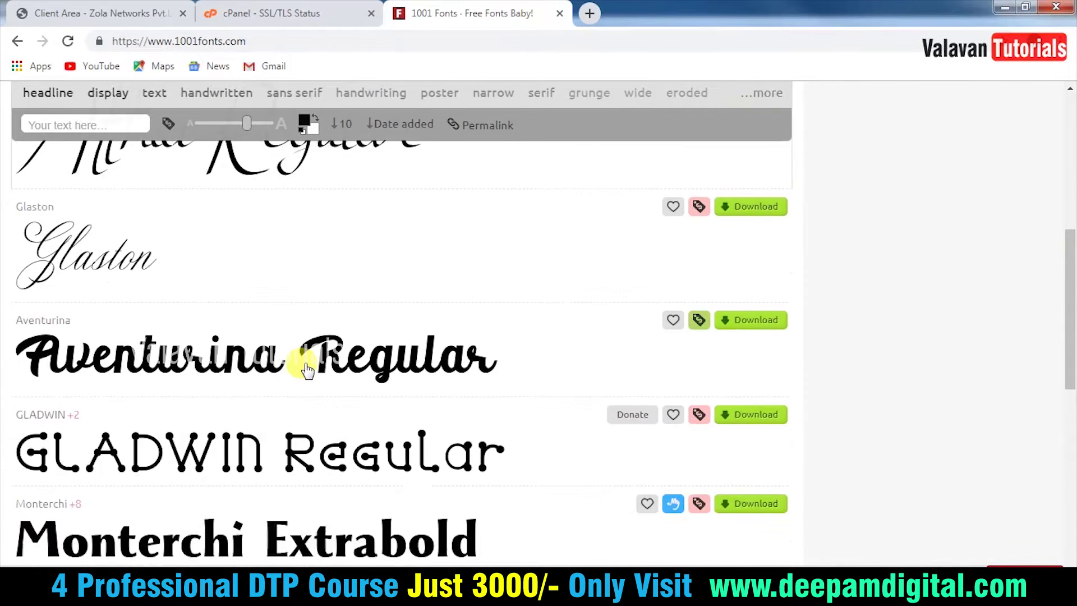
scroll(301, 361, "down", 3)
scroll(307, 368, "down", 3)
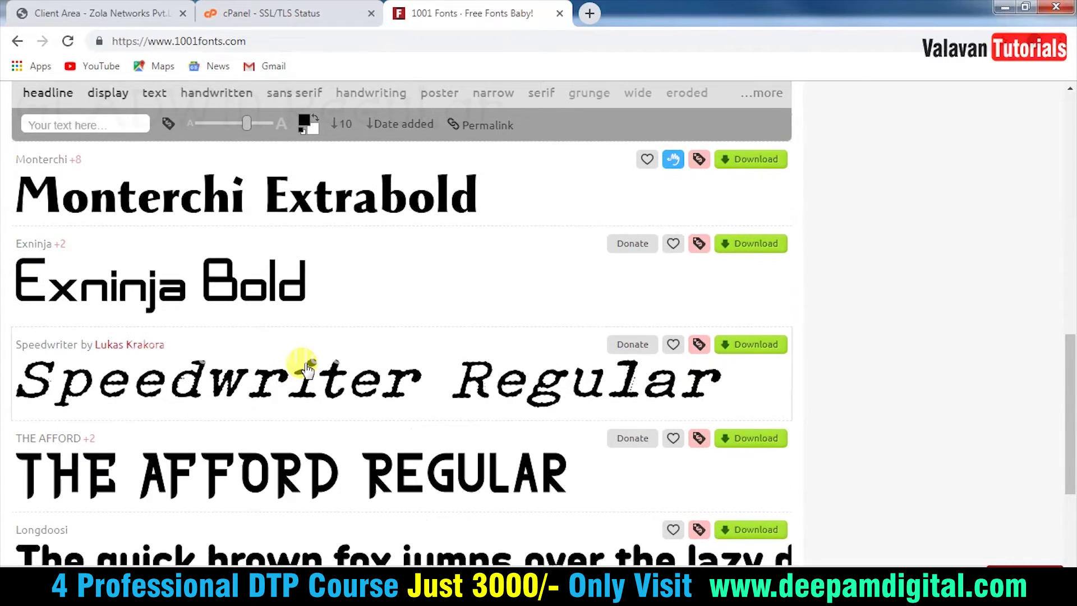
scroll(320, 373, "down", 3)
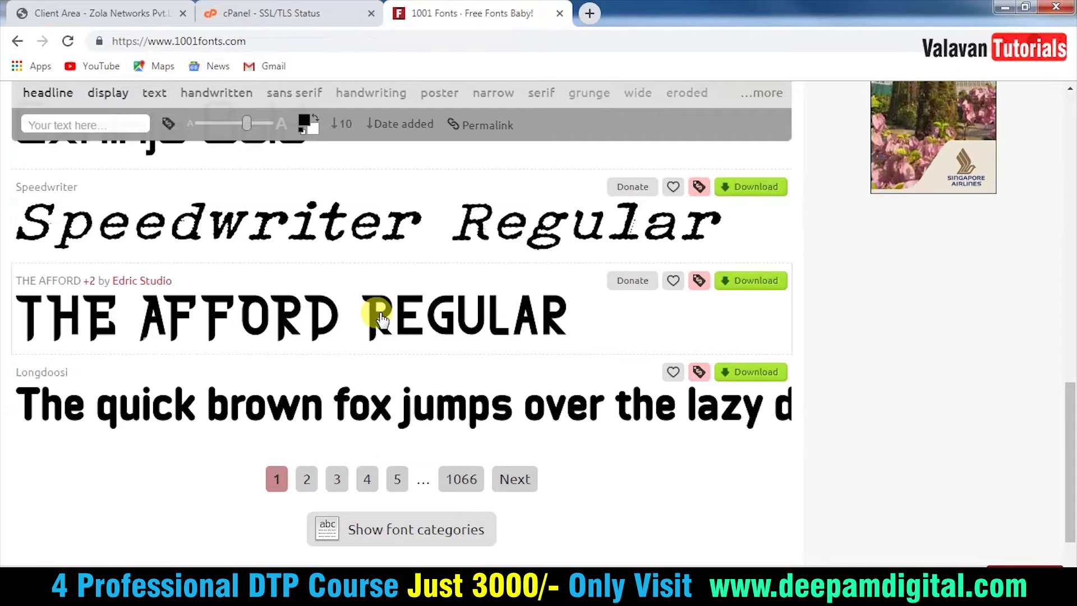
Step: Open THE AFFORD font family page on 1001 Fonts and scroll its listings
left_click(389, 326)
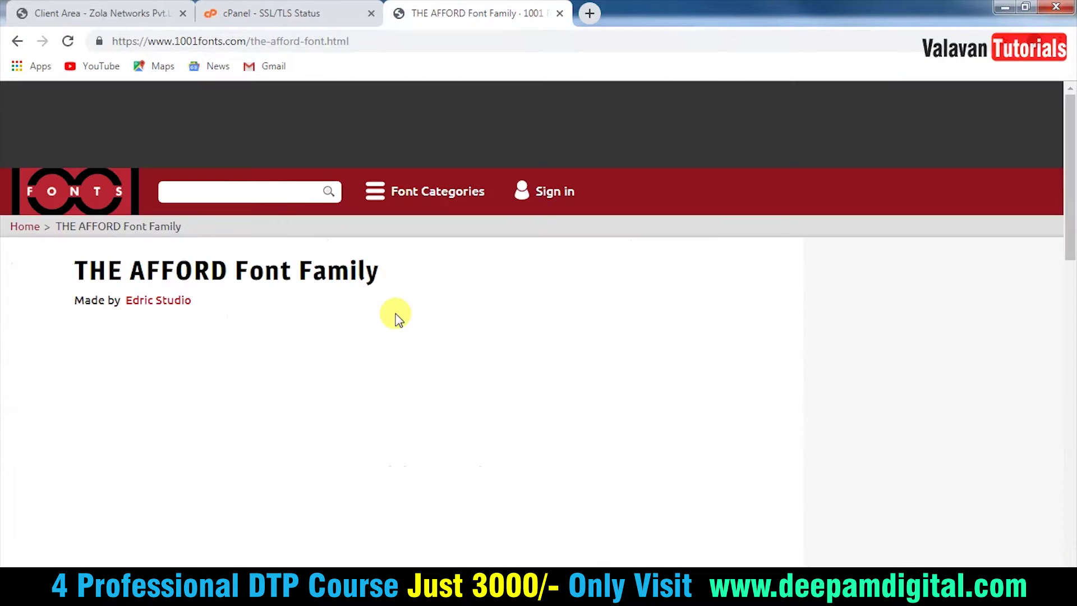
left_click(205, 194)
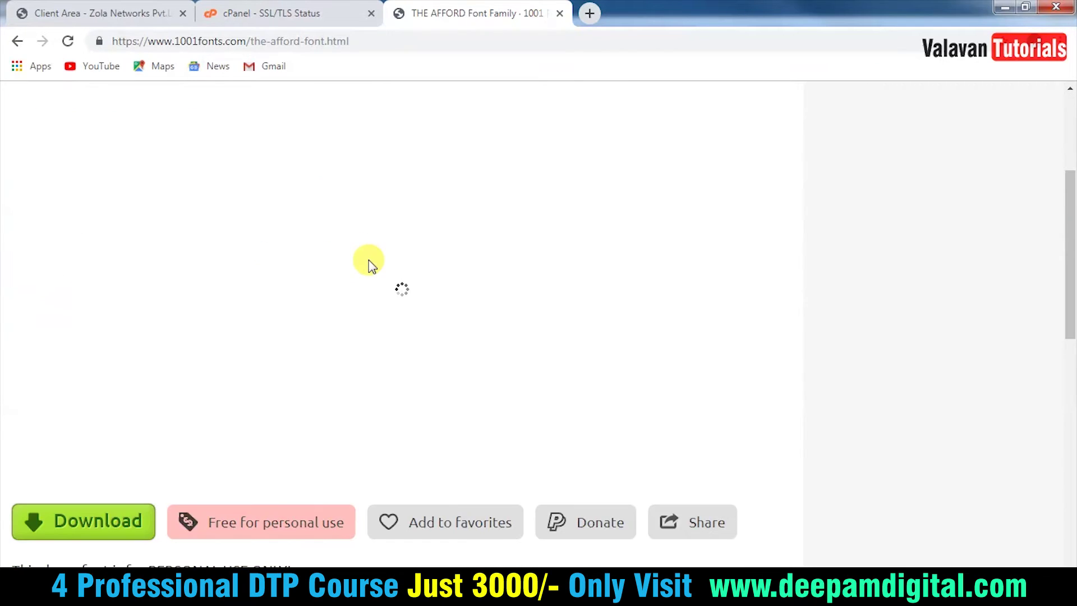
scroll(313, 354, "down", 5)
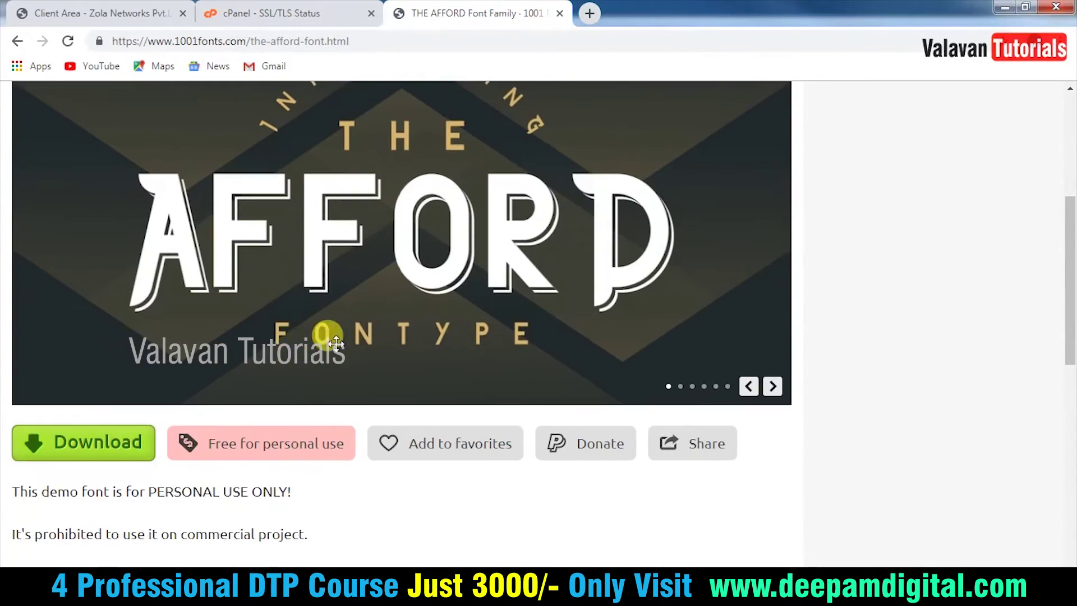
scroll(445, 336, "down", 2)
scroll(452, 344, "down", 4)
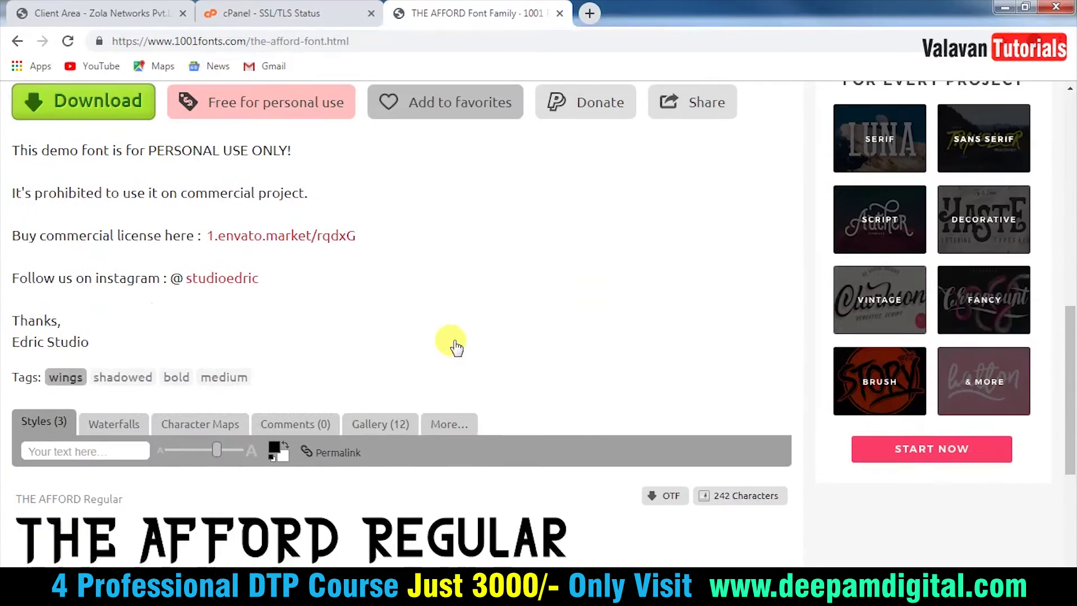
scroll(456, 344, "down", 2)
scroll(459, 341, "down", 2)
Step: Enter 'Super Acai Juice' as the font preview text and review the previews
type("Super Acai Juice")
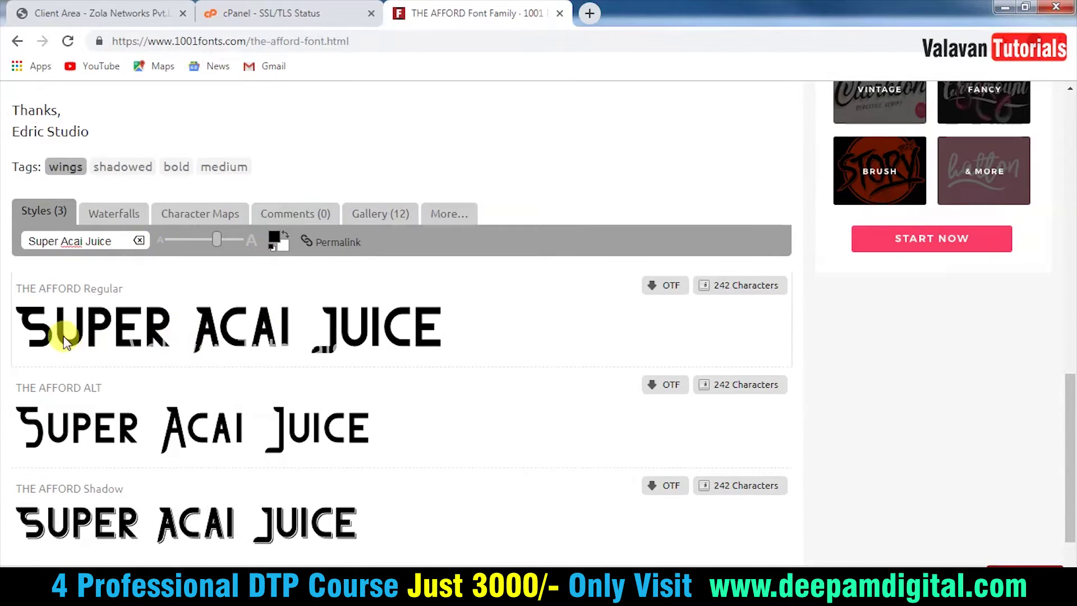
scroll(258, 319, "down", 3)
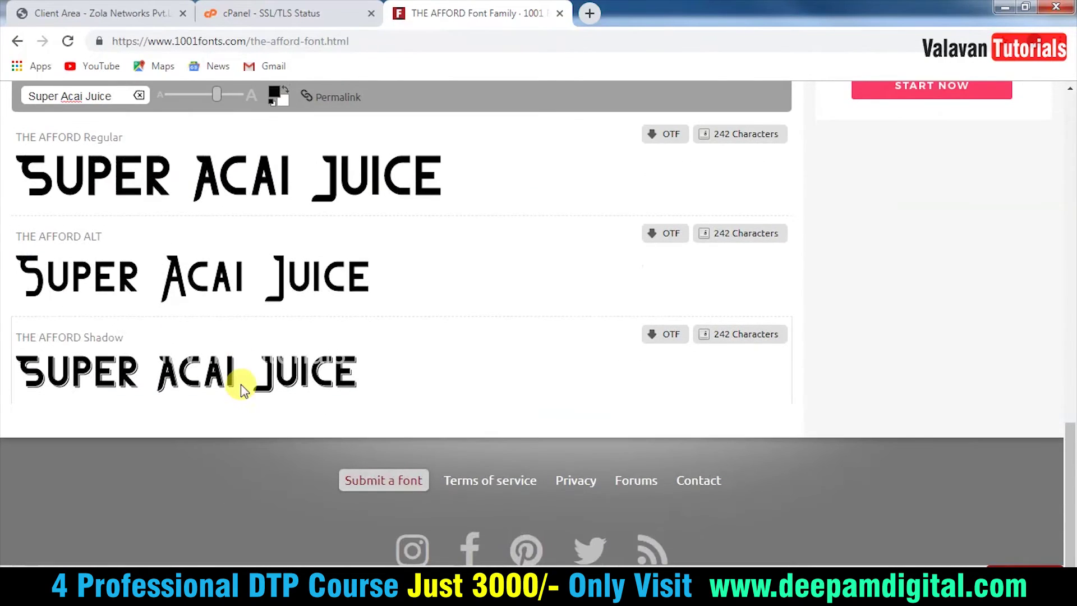
scroll(168, 365, "up", 2)
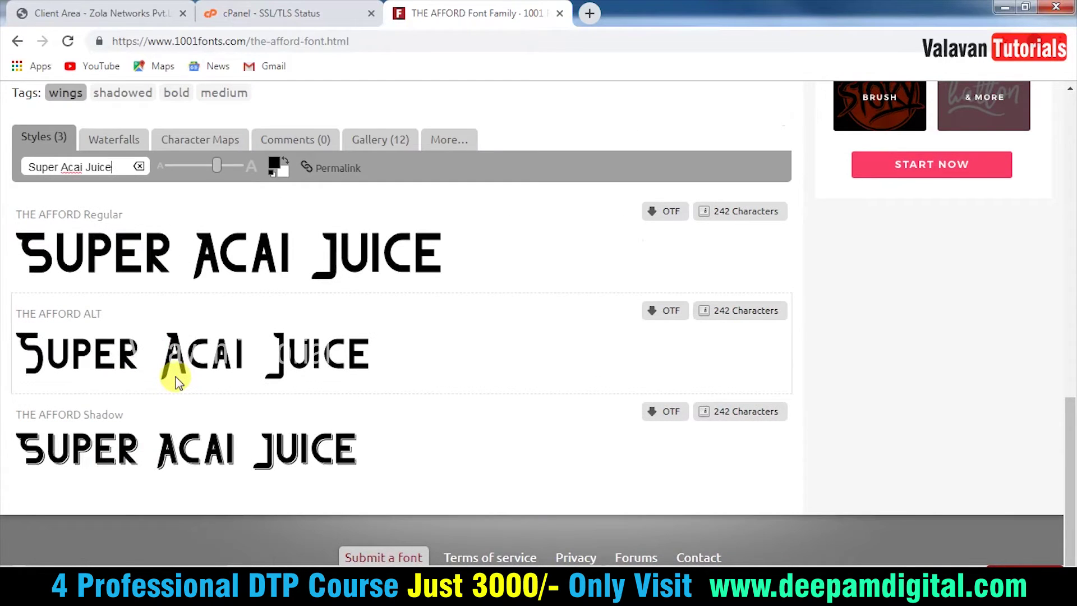
scroll(174, 337, "up", 6)
scroll(179, 314, "up", 7)
scroll(168, 278, "up", 4)
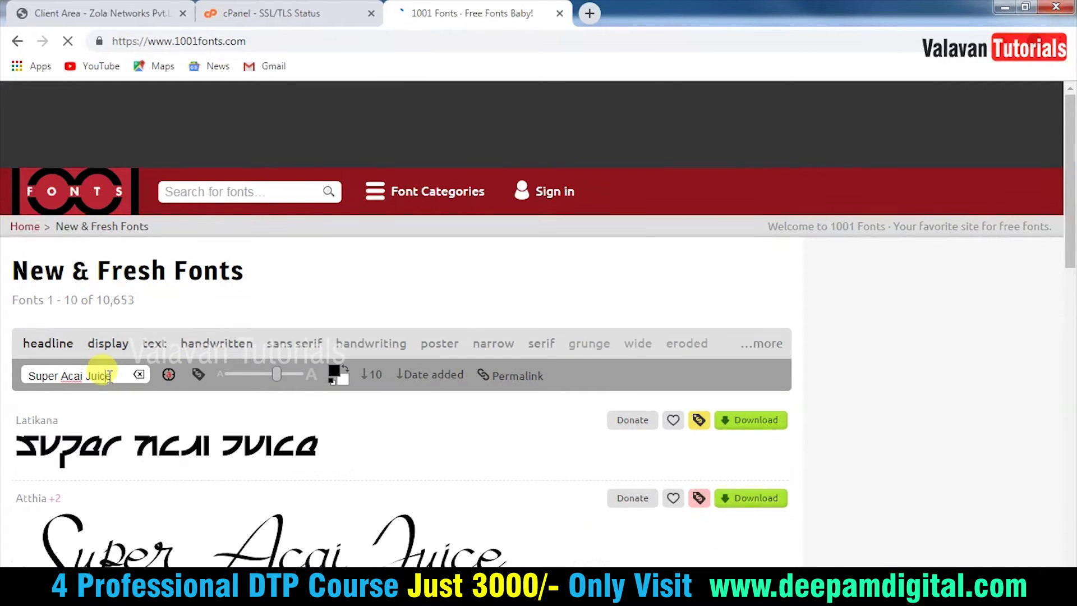
Step: Clear the custom sample text and scroll down through the font list
left_click(140, 377)
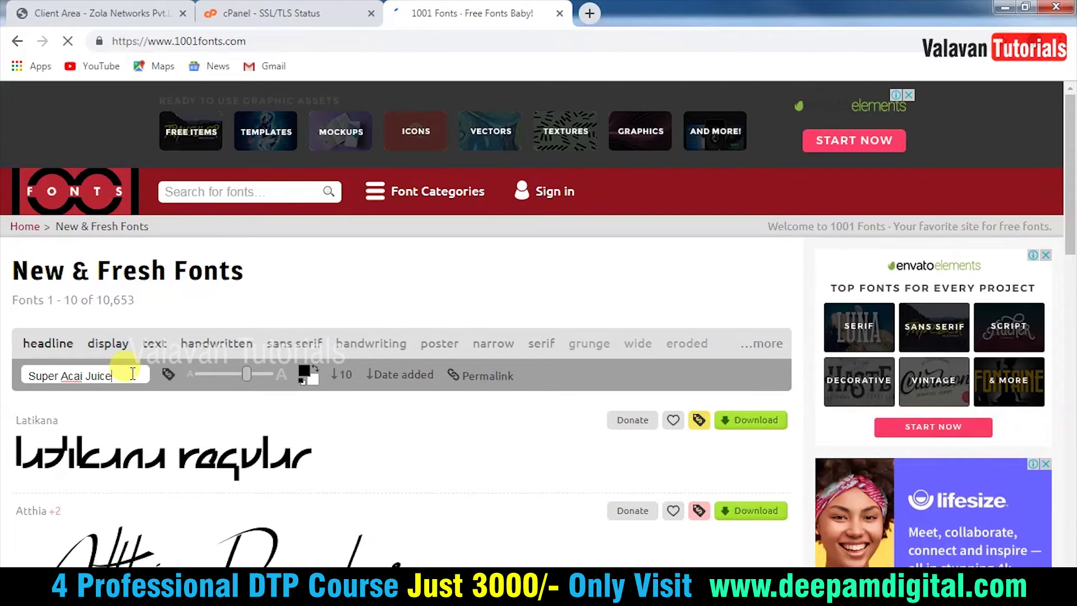
scroll(505, 468, "down", 3)
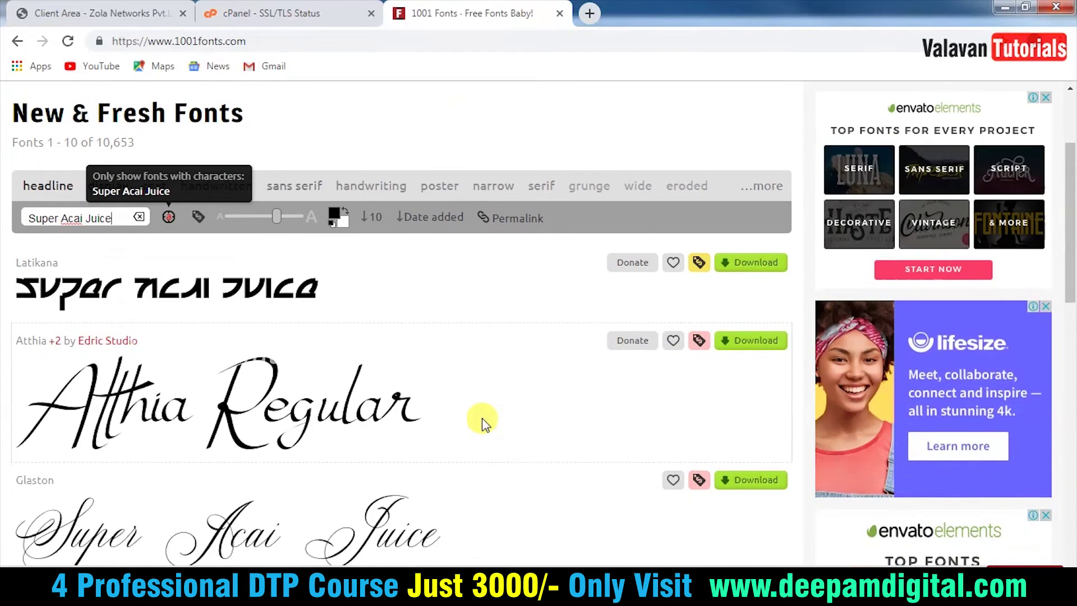
scroll(399, 431, "down", 3)
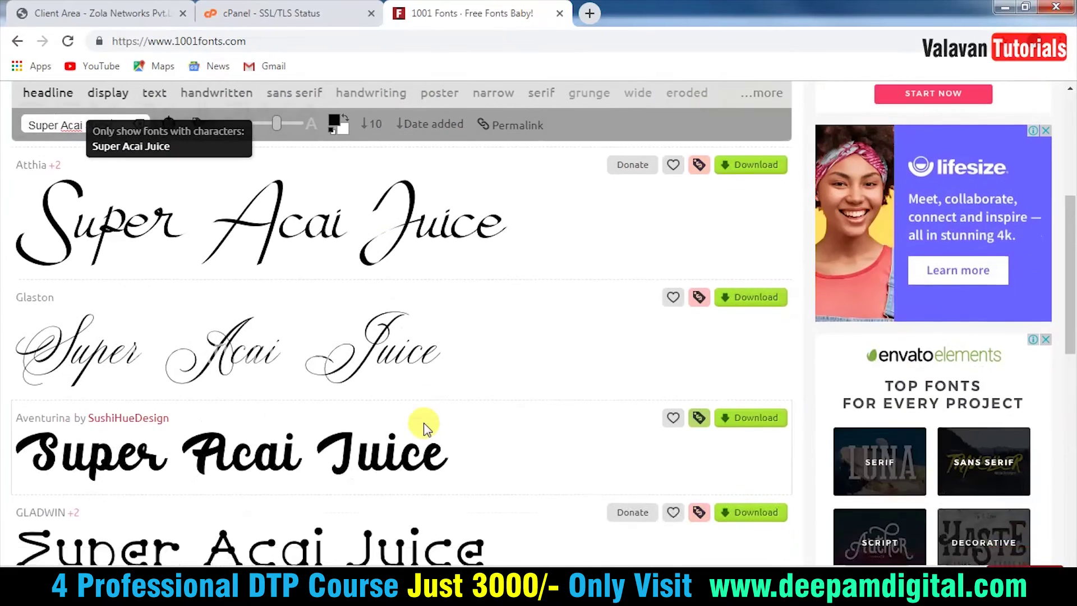
scroll(426, 415, "down", 4)
scroll(432, 418, "down", 3)
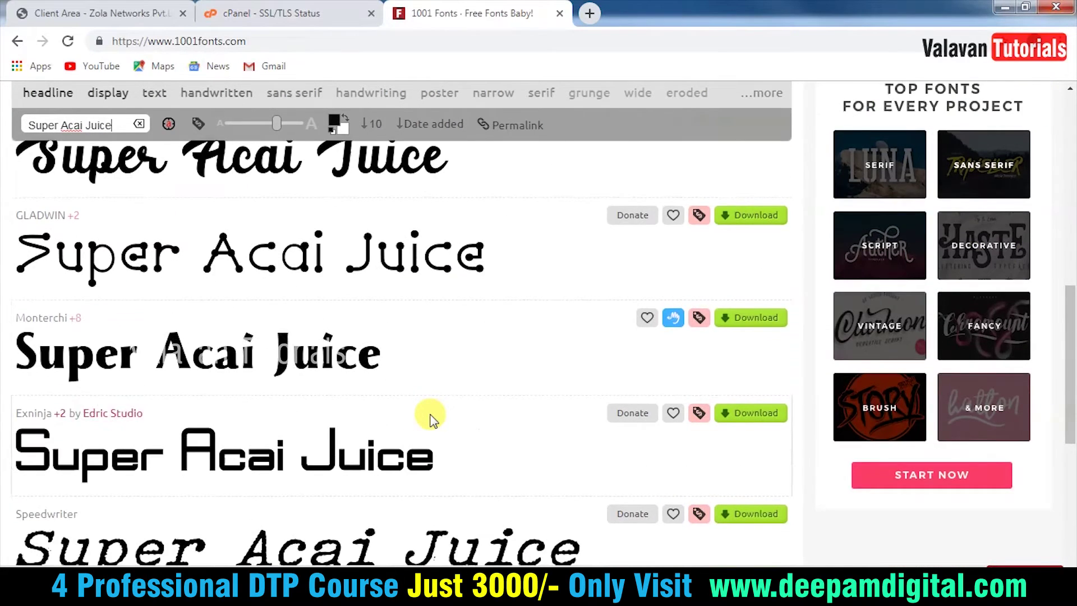
scroll(432, 418, "down", 3)
scroll(432, 418, "down", 2)
scroll(432, 418, "down", 1)
scroll(432, 418, "down", 1)
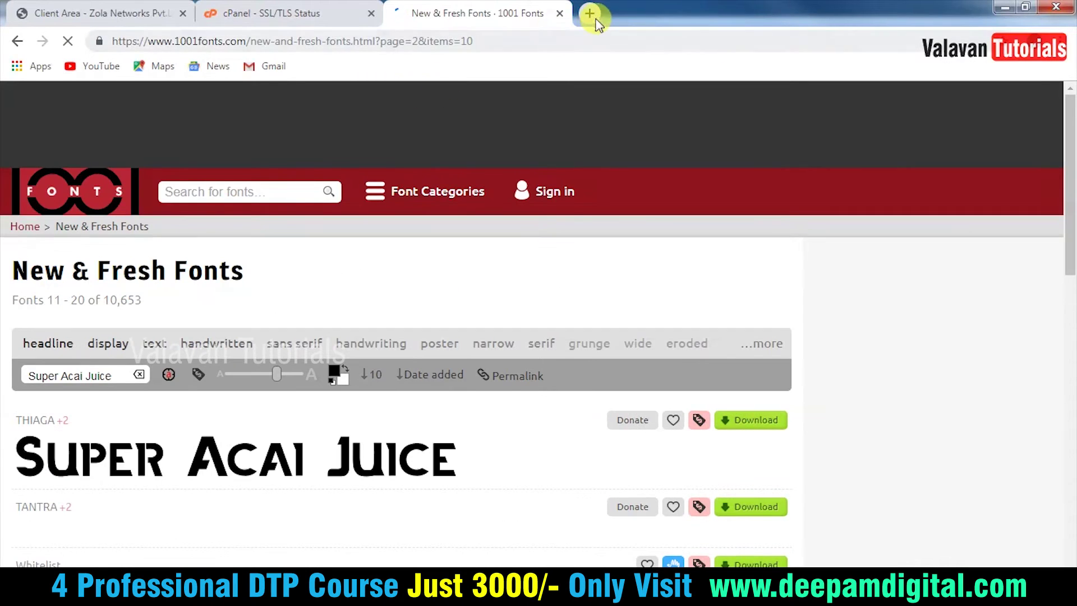
Step: Search 'simple background' in a new tab and scroll through the image results
left_click(592, 14)
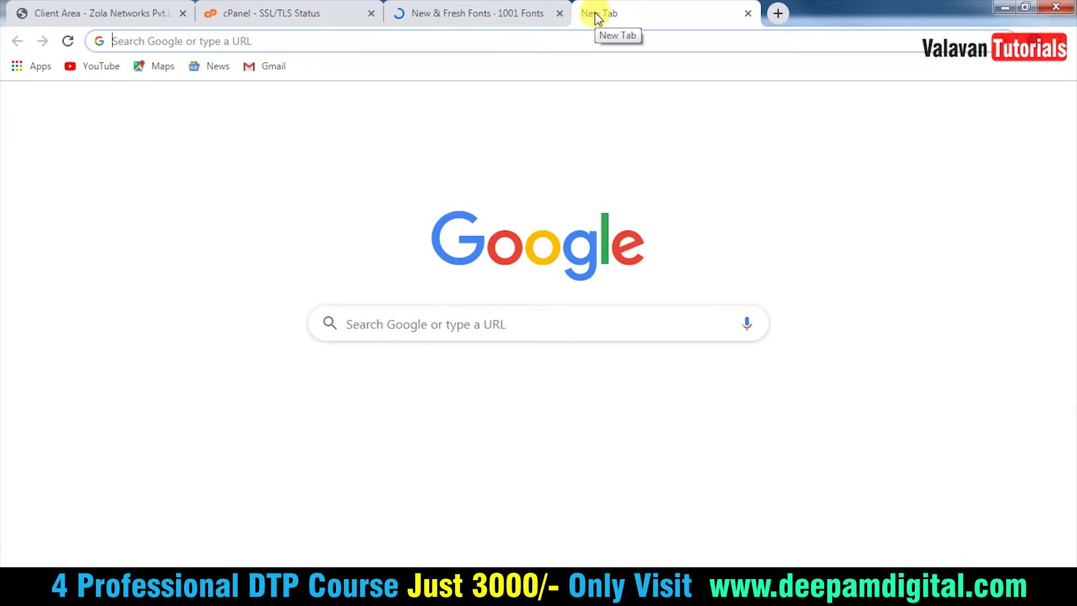
type("simpl")
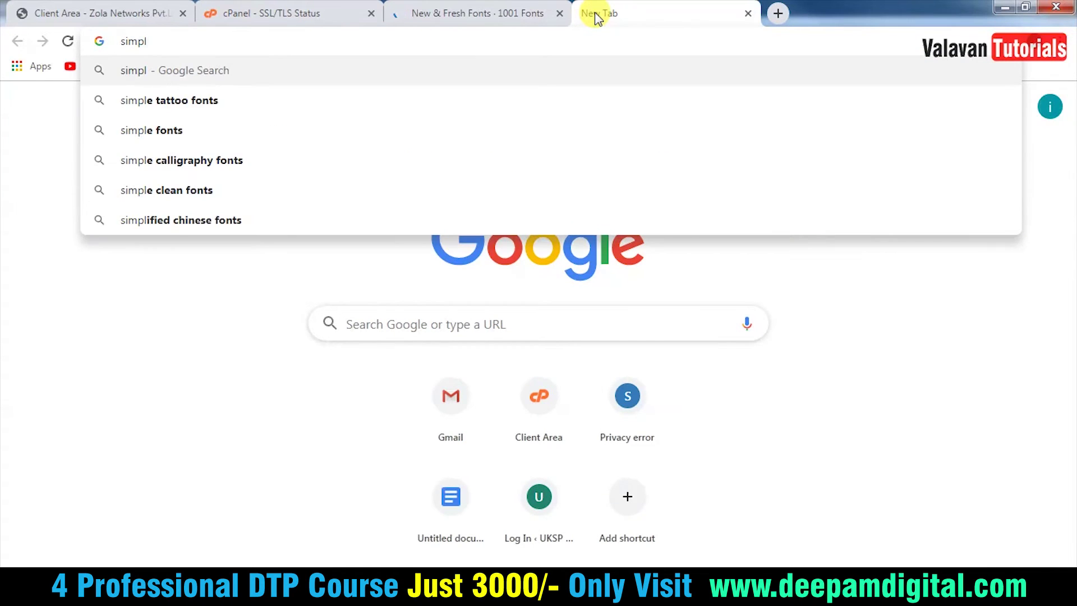
type("e background")
key("Return")
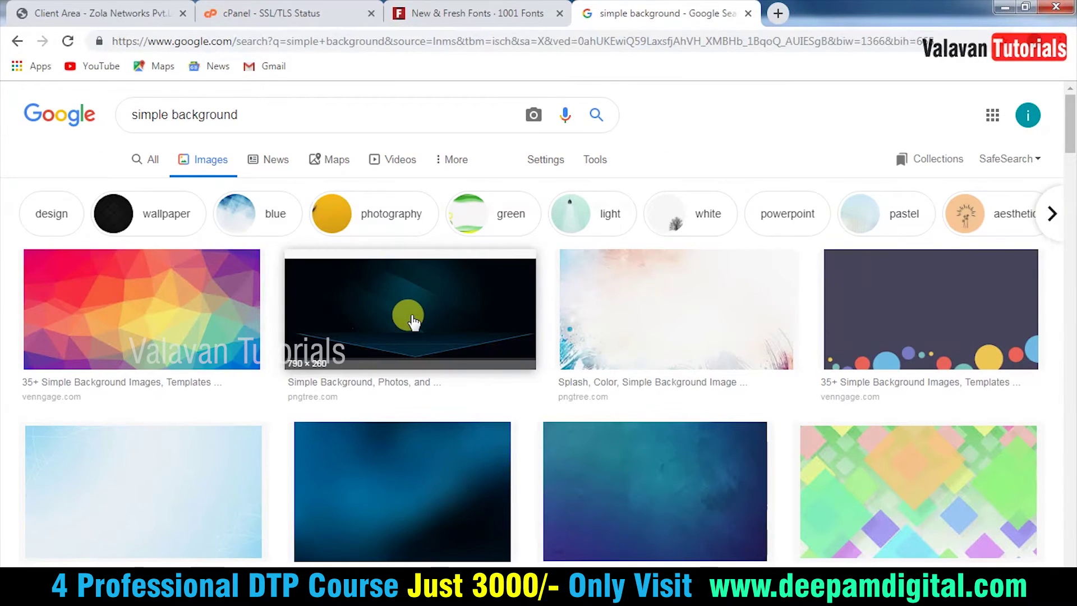
scroll(413, 322, "down", 1)
scroll(424, 339, "down", 4)
scroll(423, 339, "down", 5)
scroll(428, 341, "down", 2)
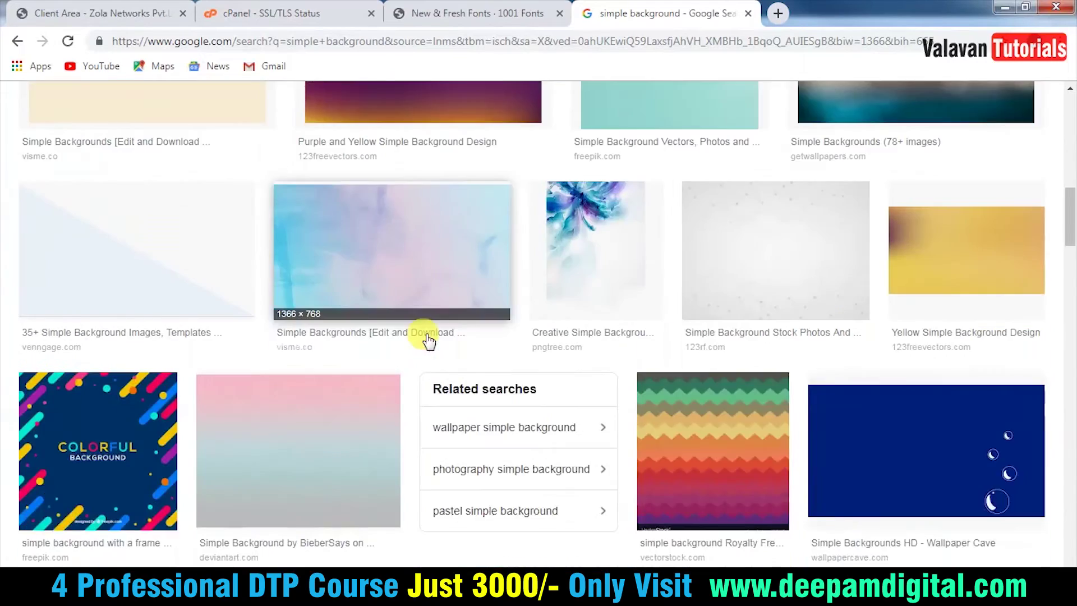
scroll(428, 340, "down", 2)
scroll(428, 340, "down", 6)
scroll(428, 339, "down", 4)
scroll(429, 342, "down", 4)
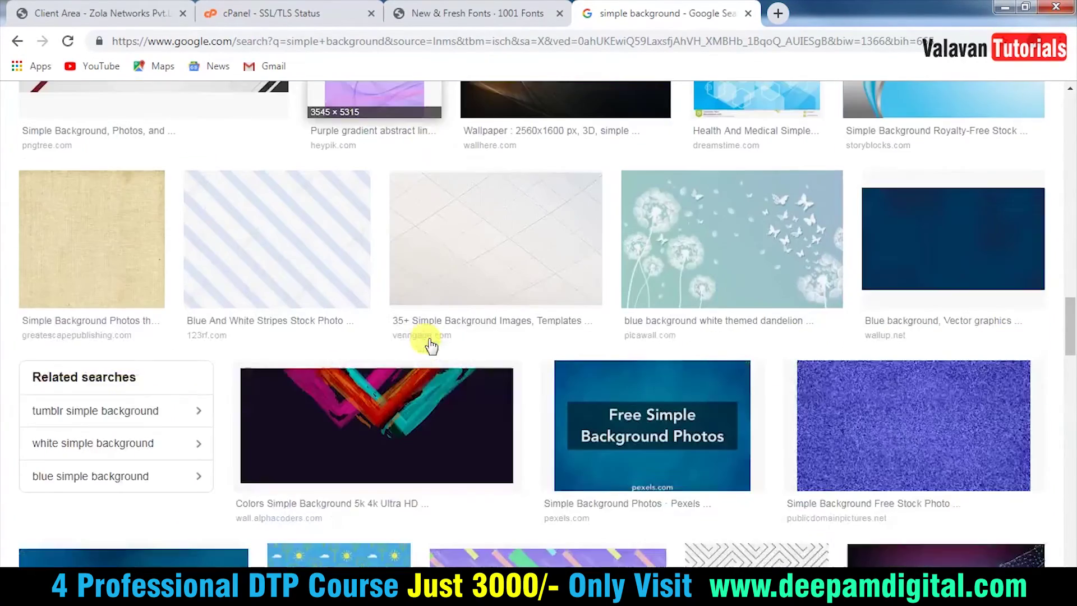
scroll(430, 344, "down", 2)
scroll(395, 220, "down", 1)
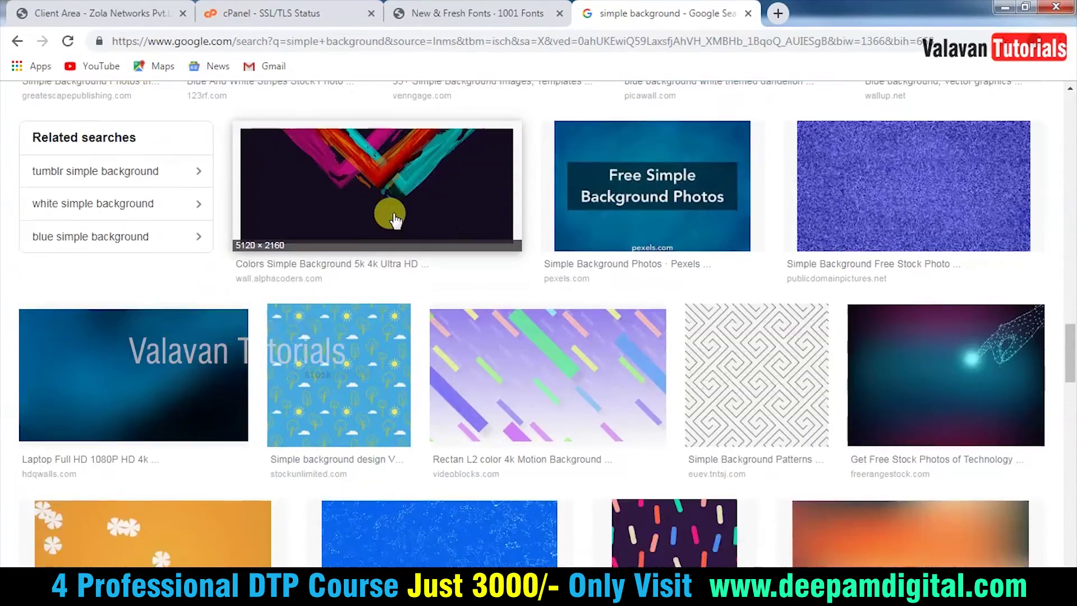
Step: Preview a colourful abstract image and several related artistic wallpapers
left_click(398, 175)
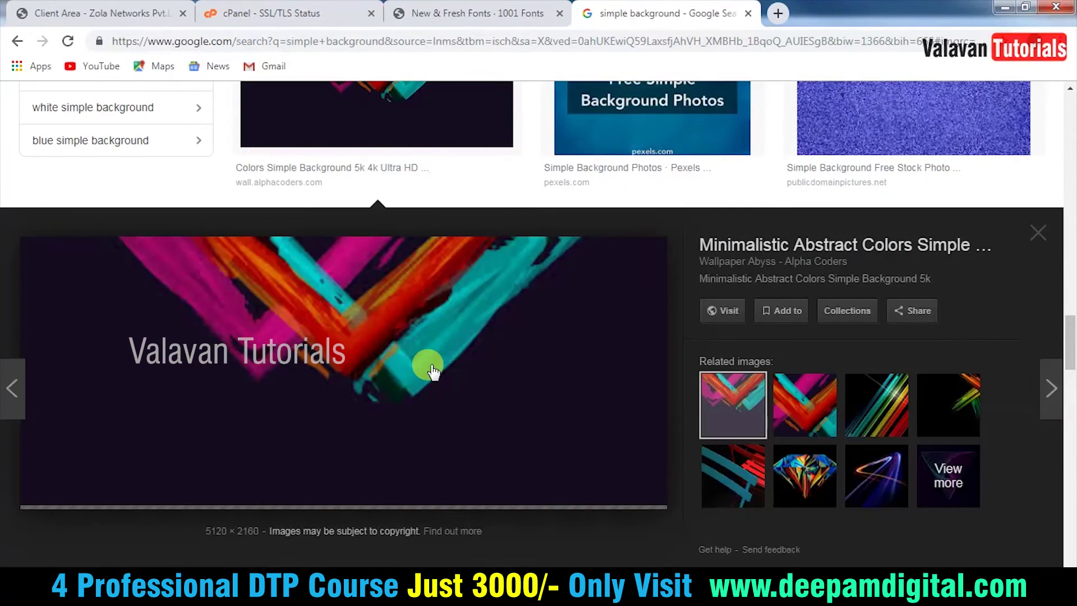
left_click(810, 405)
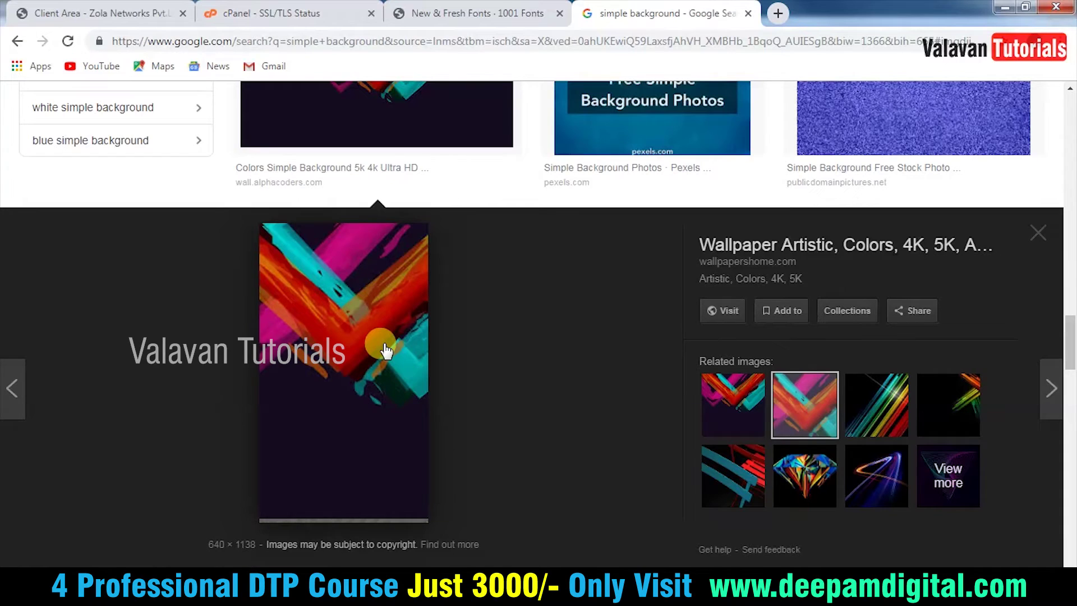
left_click(897, 413)
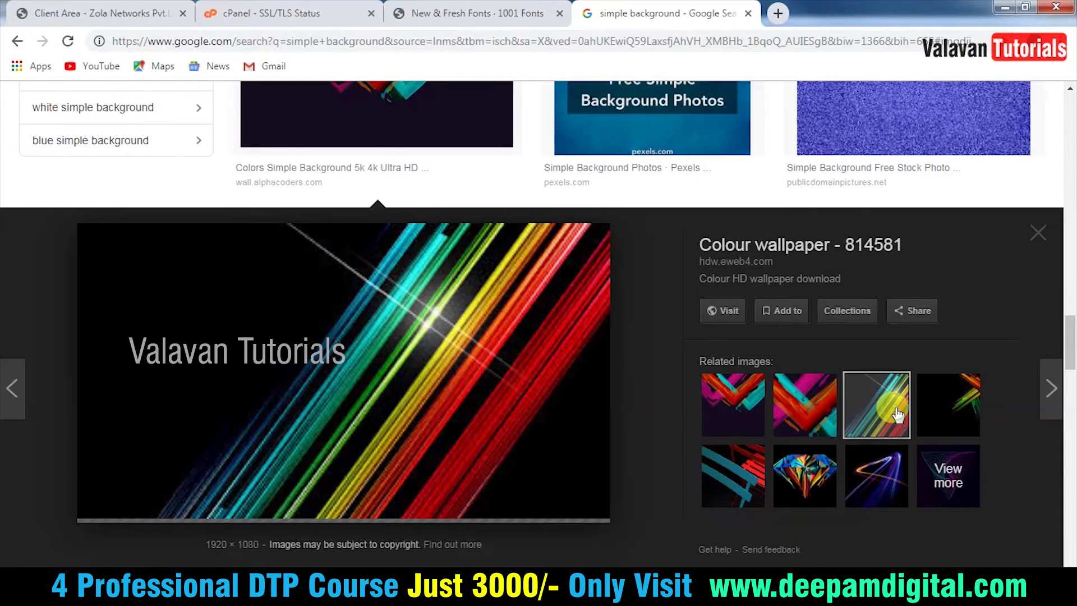
left_click(947, 404)
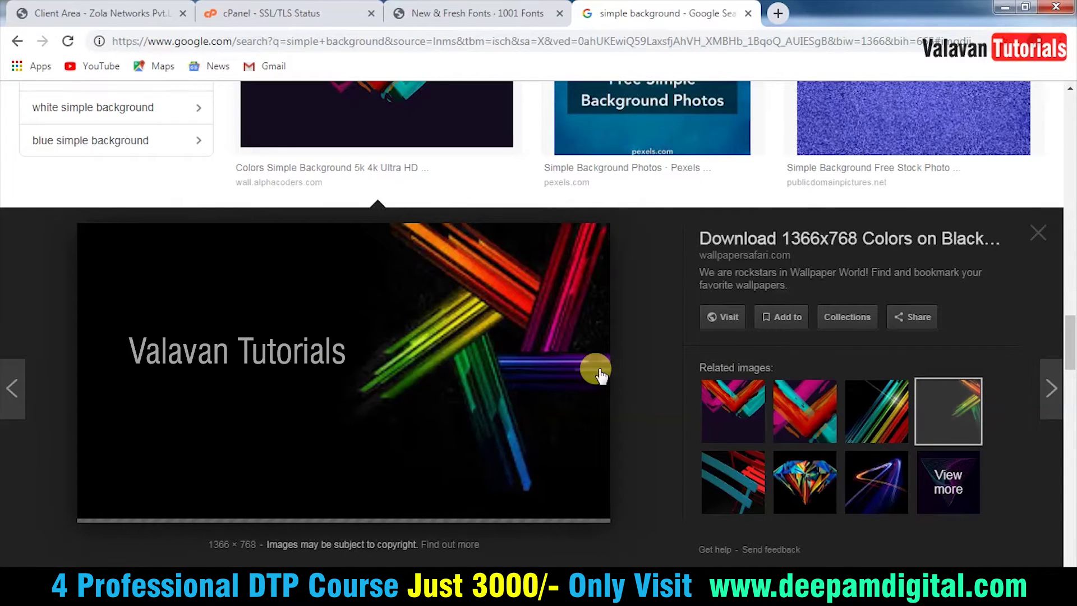
Step: Find the pink star-pattern Geometric Pattern Wallpaper and copy the image
scroll(600, 376, "down", 1)
scroll(783, 393, "down", 2)
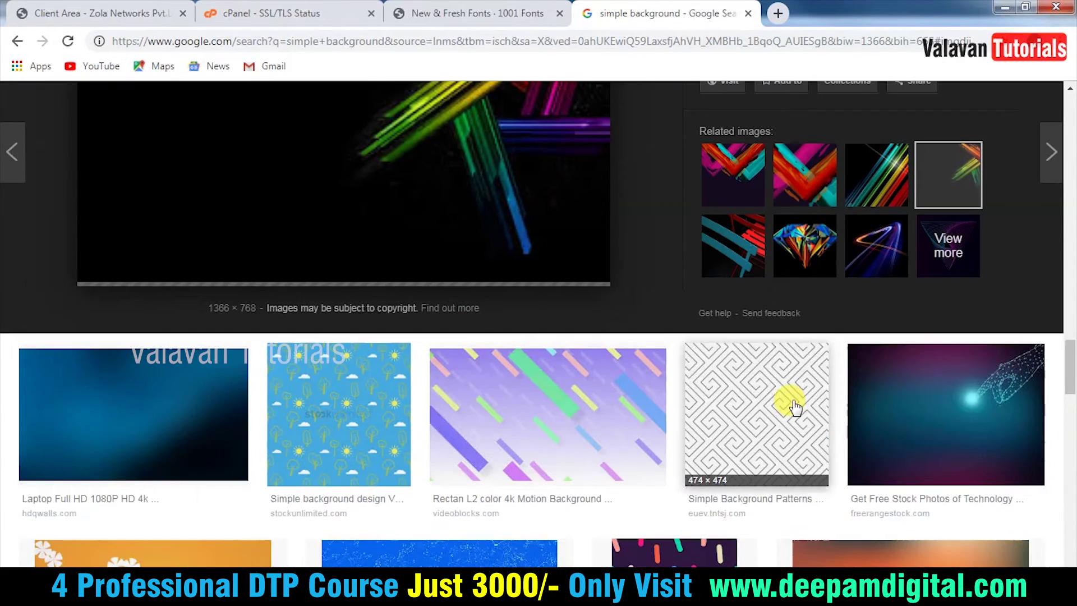
scroll(788, 399, "down", 5)
scroll(794, 404, "down", 3)
scroll(792, 400, "down", 3)
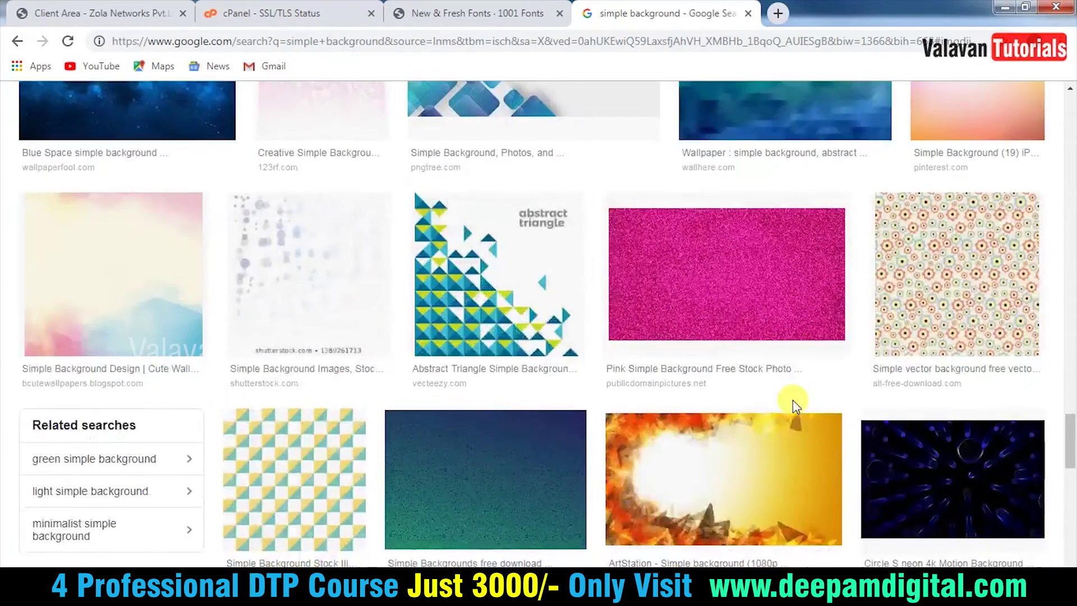
scroll(774, 281, "down", 2)
left_click(748, 150)
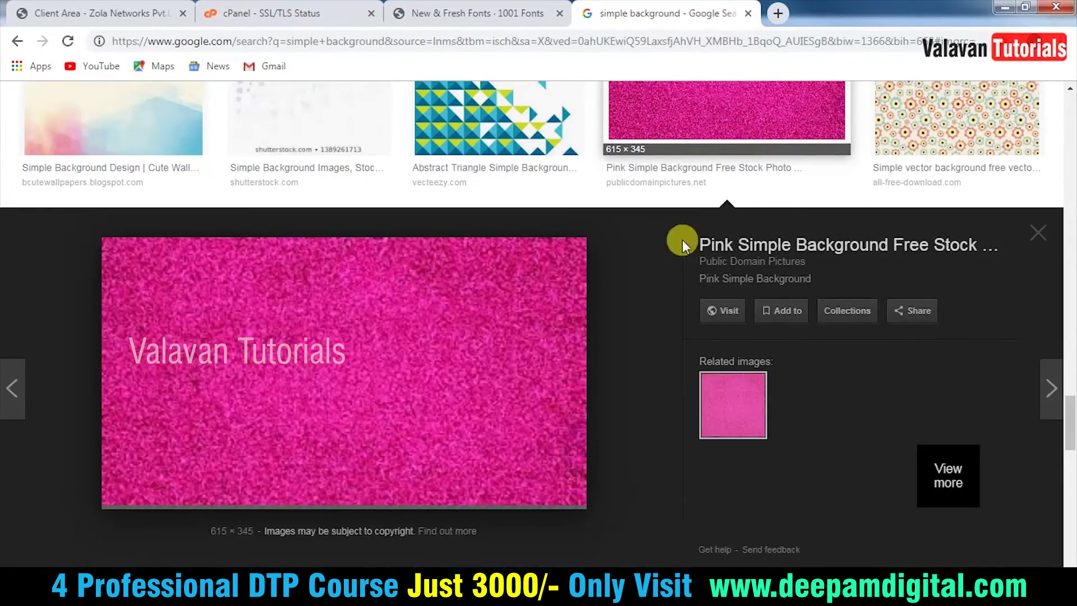
left_click(737, 482)
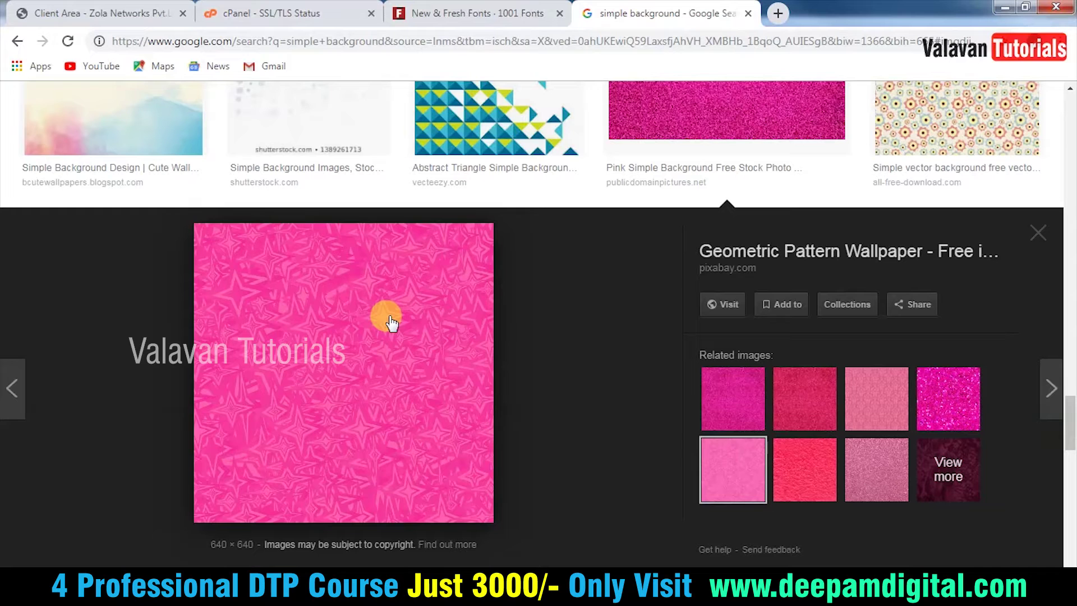
right_click(412, 295)
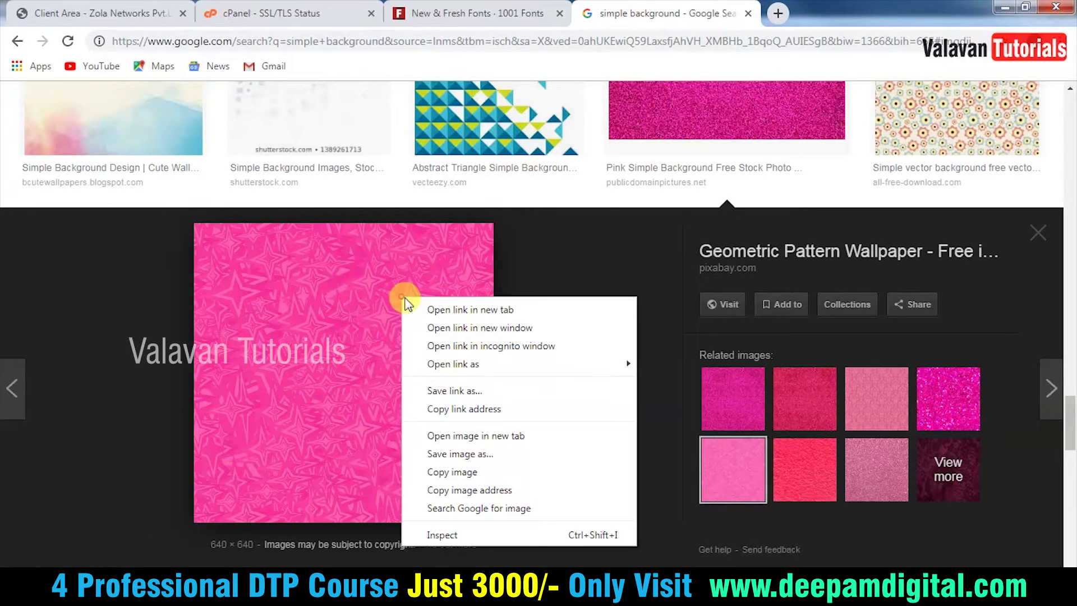
left_click(463, 471)
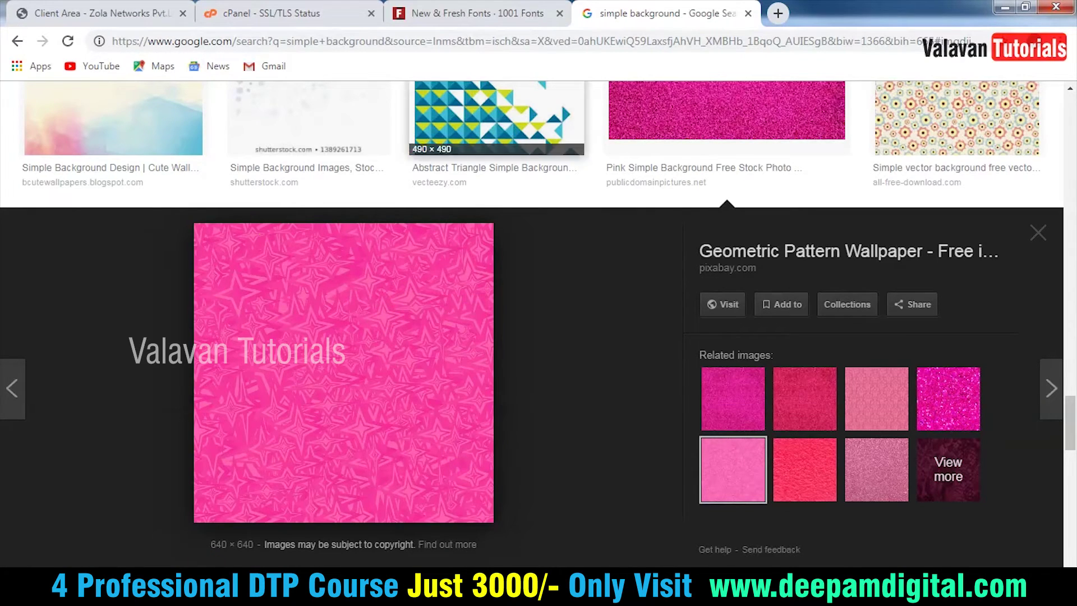
Step: Paste the star texture above the Background layer and enlarge it to cover the canvas
key("alt+Tab")
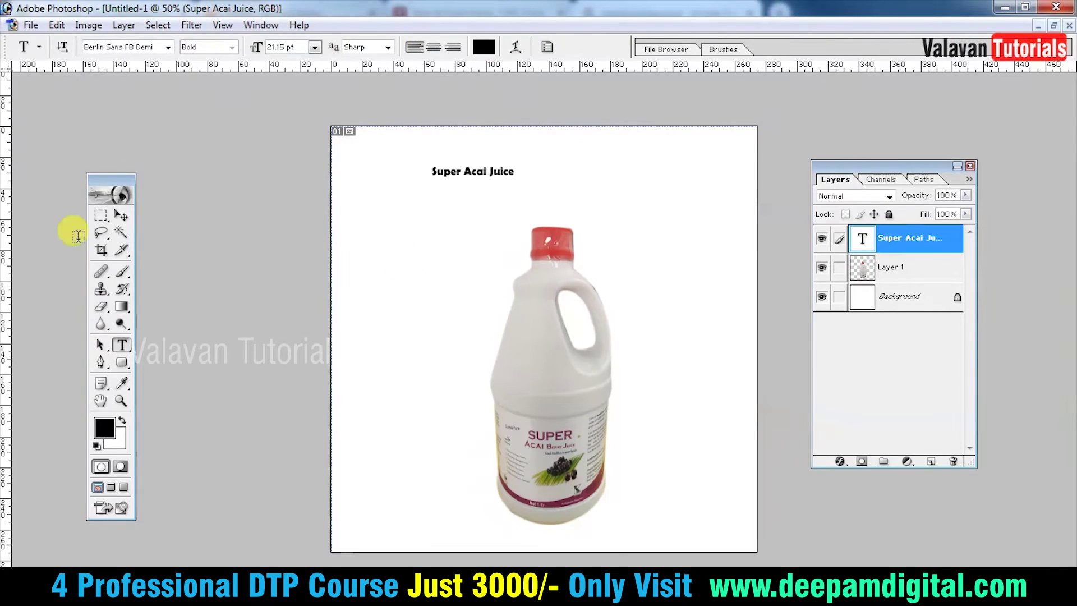
left_click(121, 219)
left_click(449, 233)
key("ctrl+v")
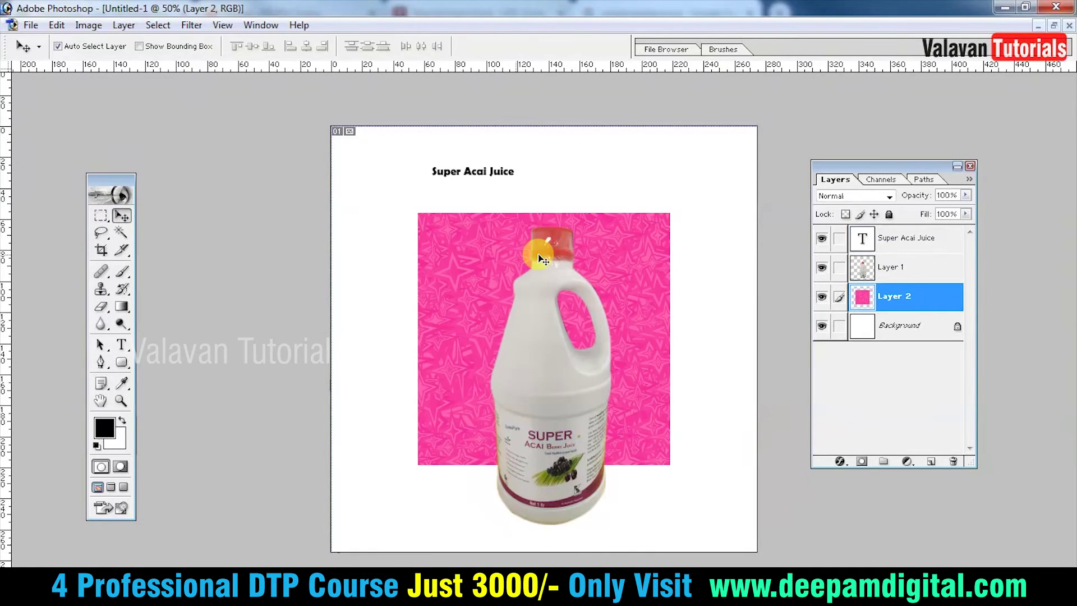
key("ctrl+t")
left_click_drag(675, 213, 789, 133)
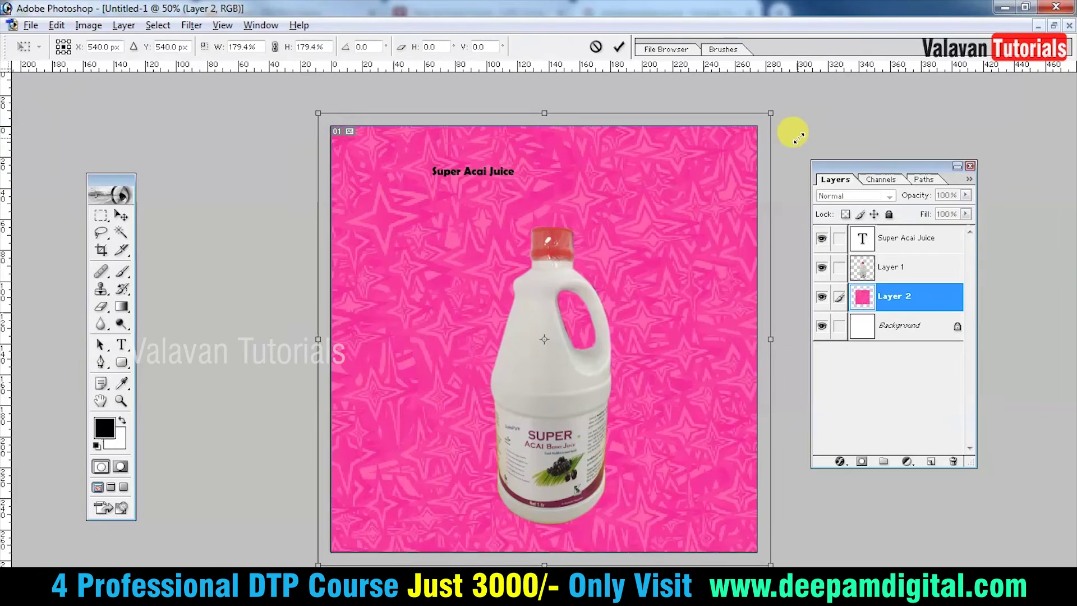
double_click(687, 199)
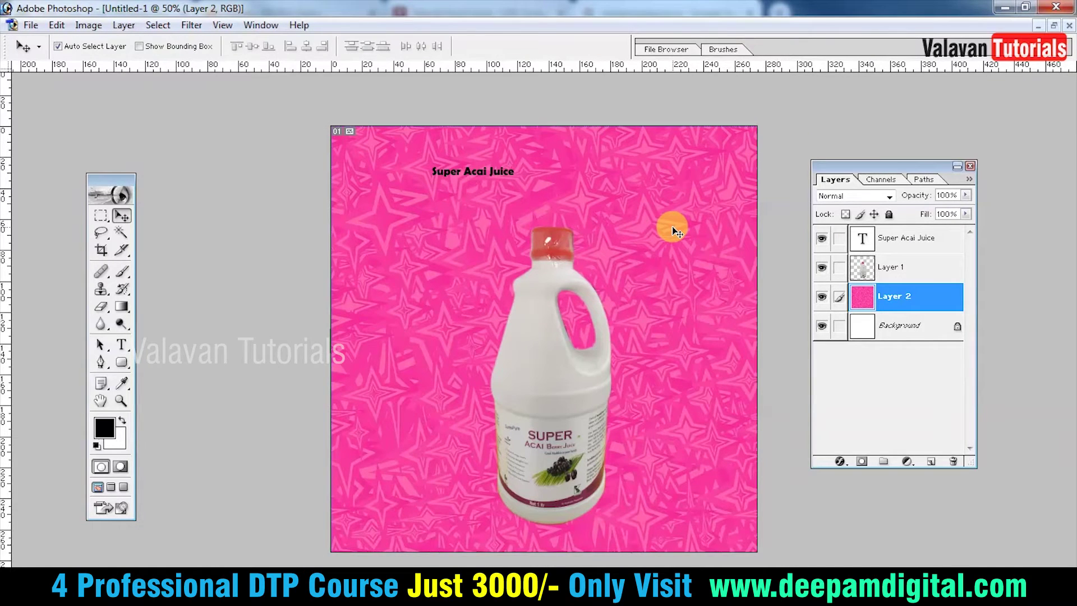
Step: Shift the texture's hue from pink to blue (about -89), then move the bottle up
key("ctrl+u")
mouse_move(579, 359)
left_mouse_down()
mouse_move(643, 357)
mouse_move(517, 365)
left_mouse_up()
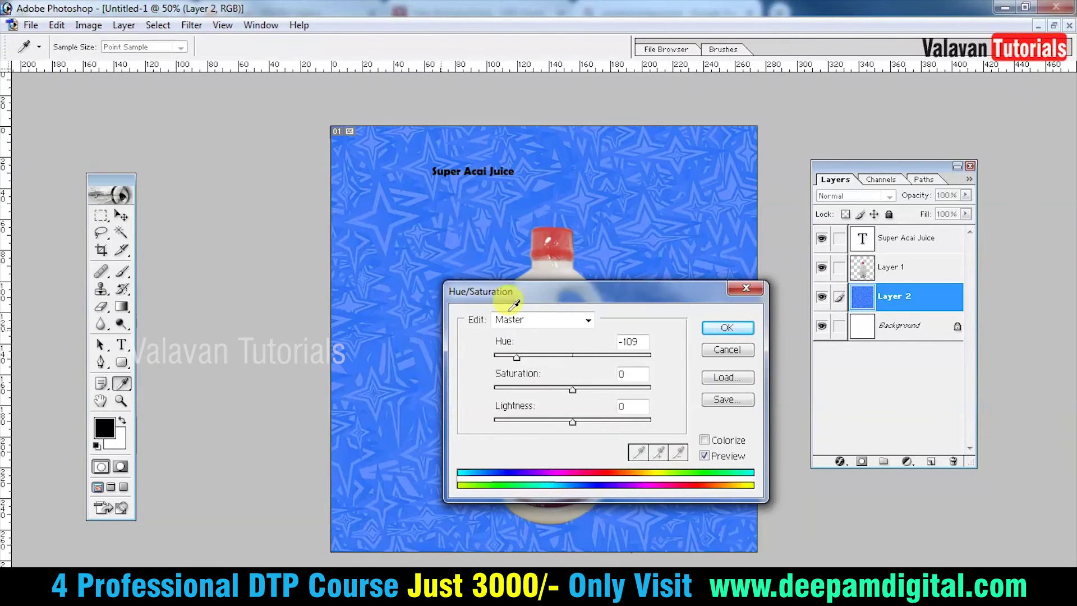
left_click_drag(514, 294, 743, 195)
left_click_drag(750, 260, 749, 259)
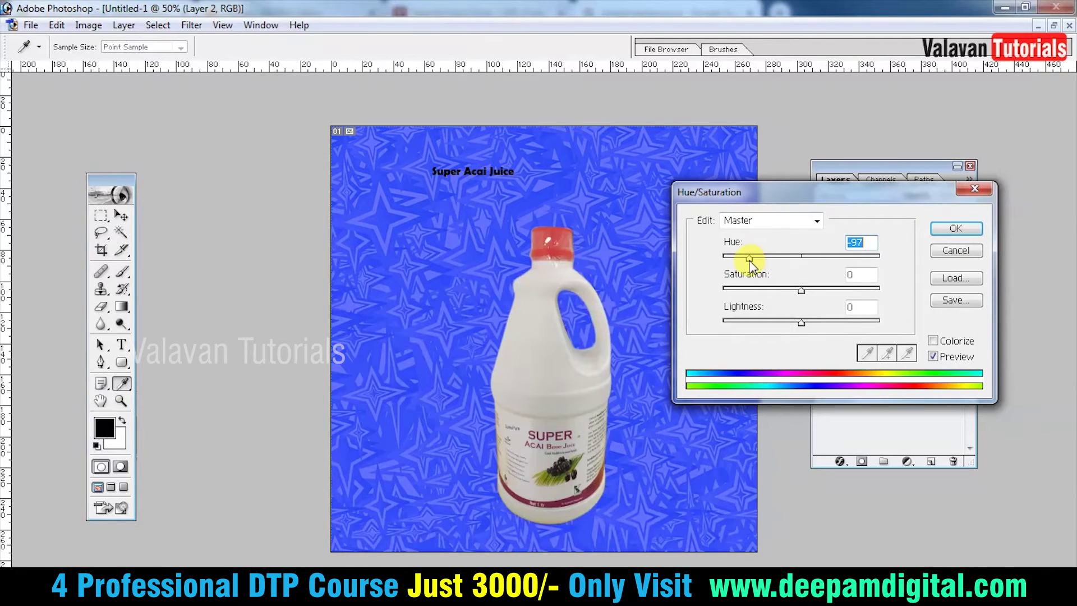
left_click(964, 235)
key("v")
left_click_drag(549, 298, 535, 289)
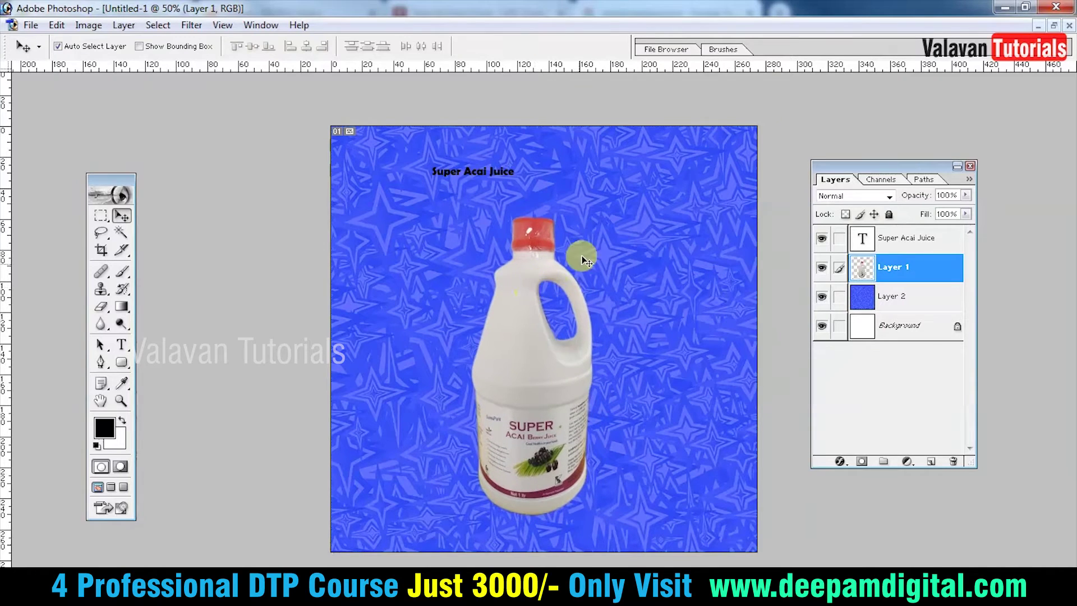
Step: Enlarge the 'Super Acai Juice' headline, centre it across the top, and review the full poster
double_click(492, 175)
key("ctrl+shift+period")
key("ctrl+shift+period")
key("ctrl+shift+period")
key("ctrl+shift+period")
key("ctrl+shift+period")
key("ctrl+shift+period")
key("ctrl+shift+period")
key("ctrl+shift+period")
key("ctrl+shift+period")
key("ctrl+shift+period")
key("ctrl+shift+period")
key("ctrl+shift+period")
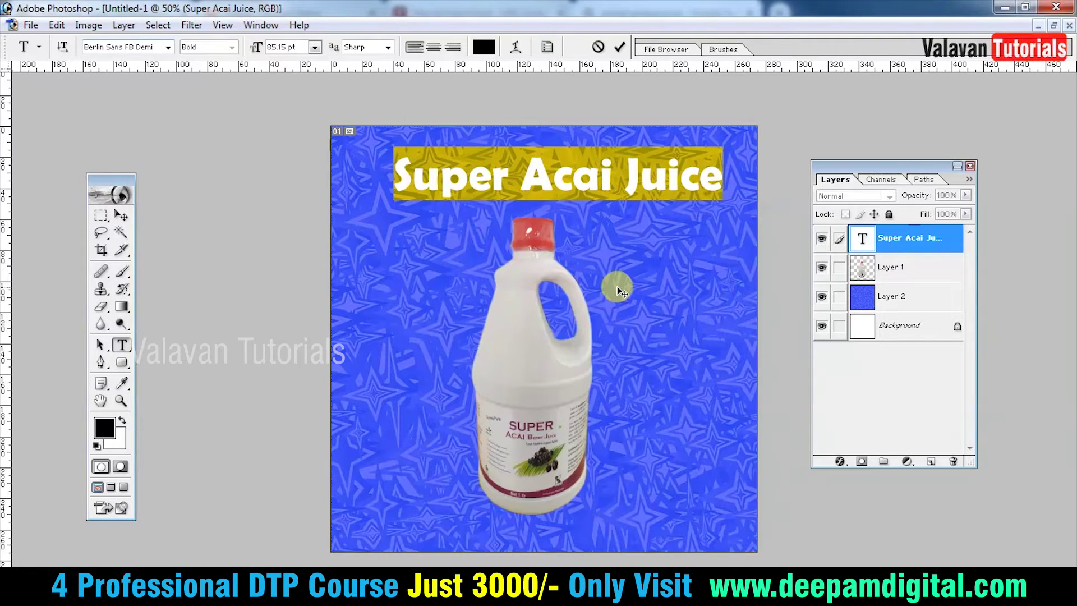
key("ctrl+Return")
key("v")
left_click_drag(550, 183, 529, 186)
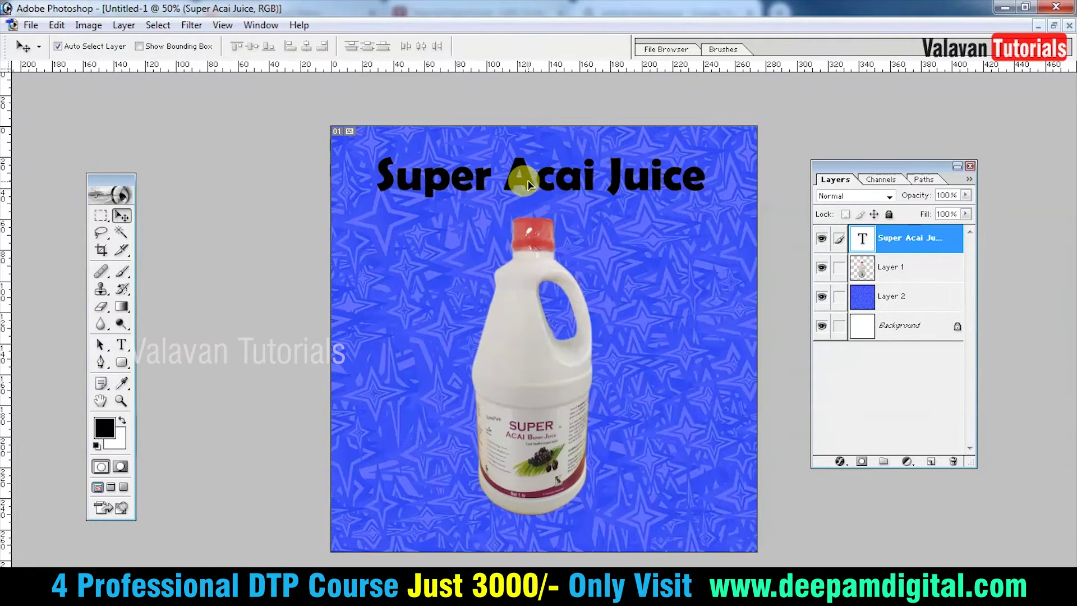
key("Tab")
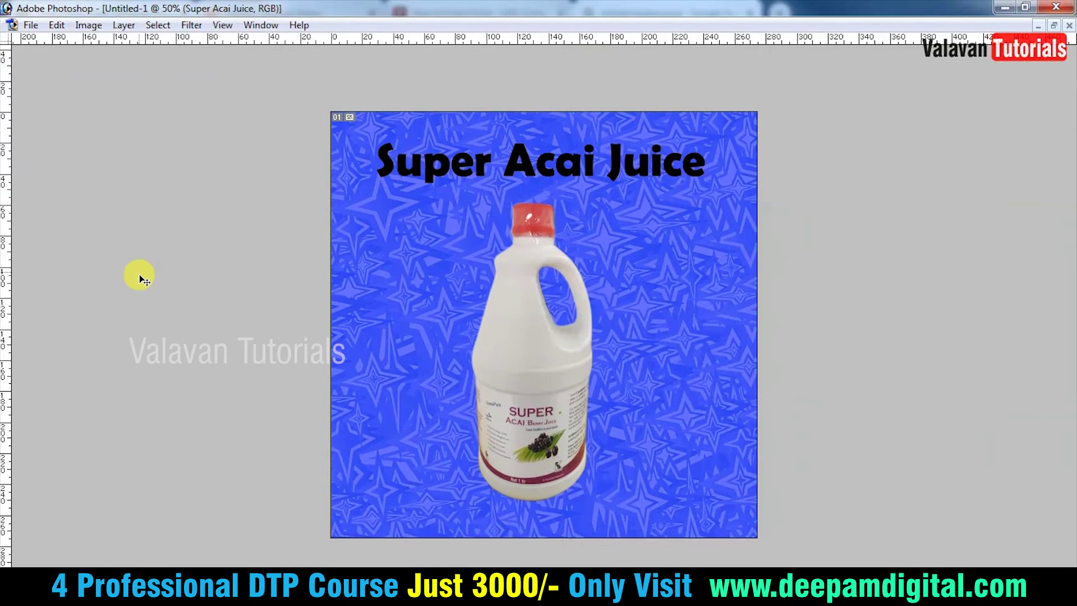
key("Tab")
Step: Draw a rounded bar from the left edge to the bottle on a new layer, filled black
left_click(121, 363)
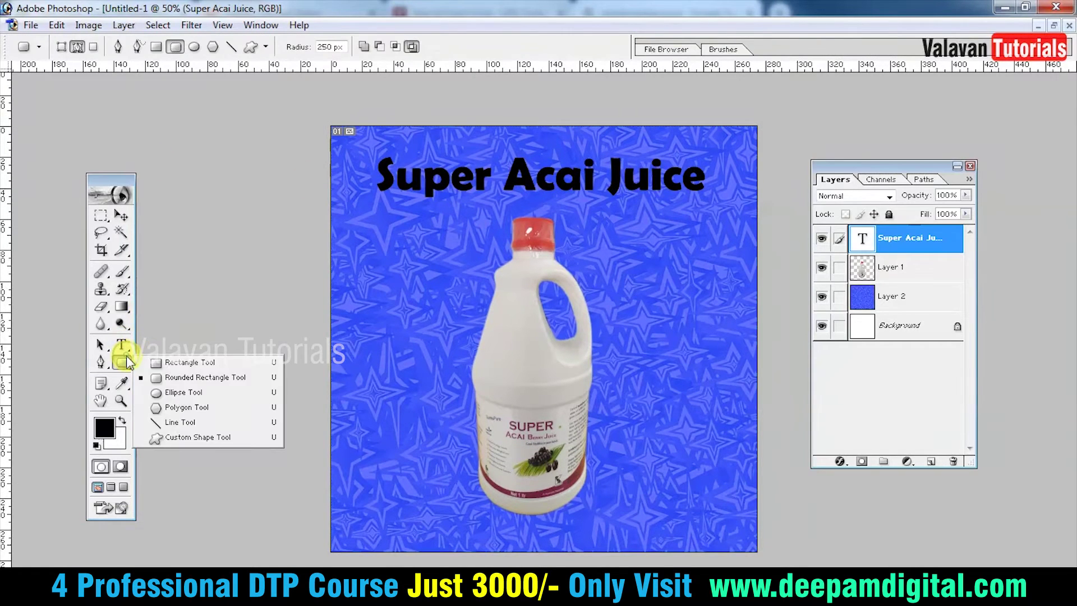
left_click(195, 379)
mouse_move(279, 267)
left_mouse_down()
mouse_move(501, 404)
mouse_move(500, 389)
left_mouse_up()
key("ctrl+shift+alt+n")
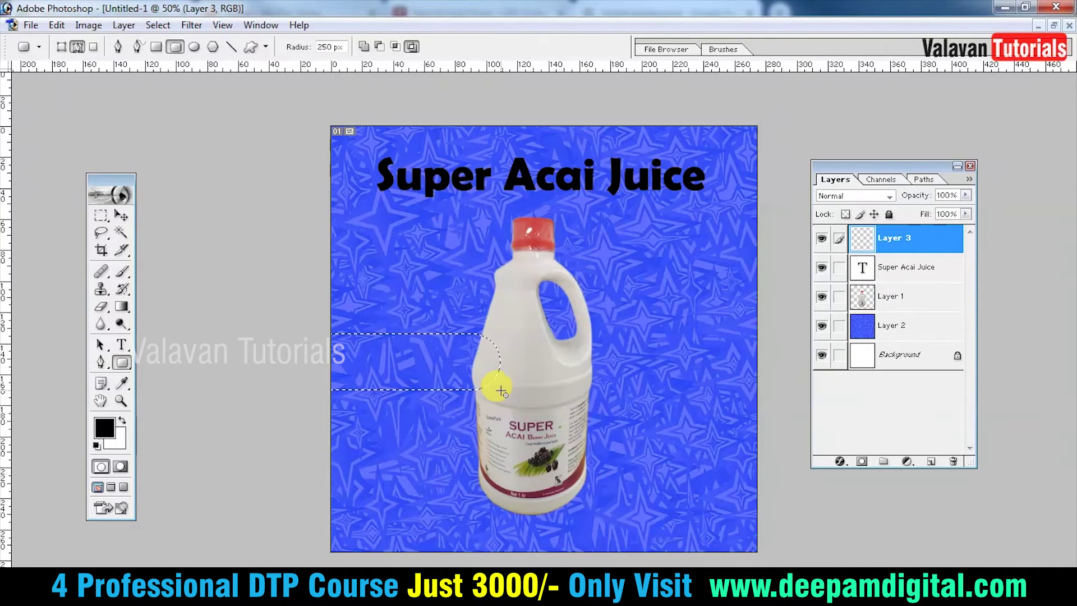
key("alt+BackSpace")
Step: Duplicate the bar, flip it horizontally against the right edge, and reposition the left bar and bottle
key("v")
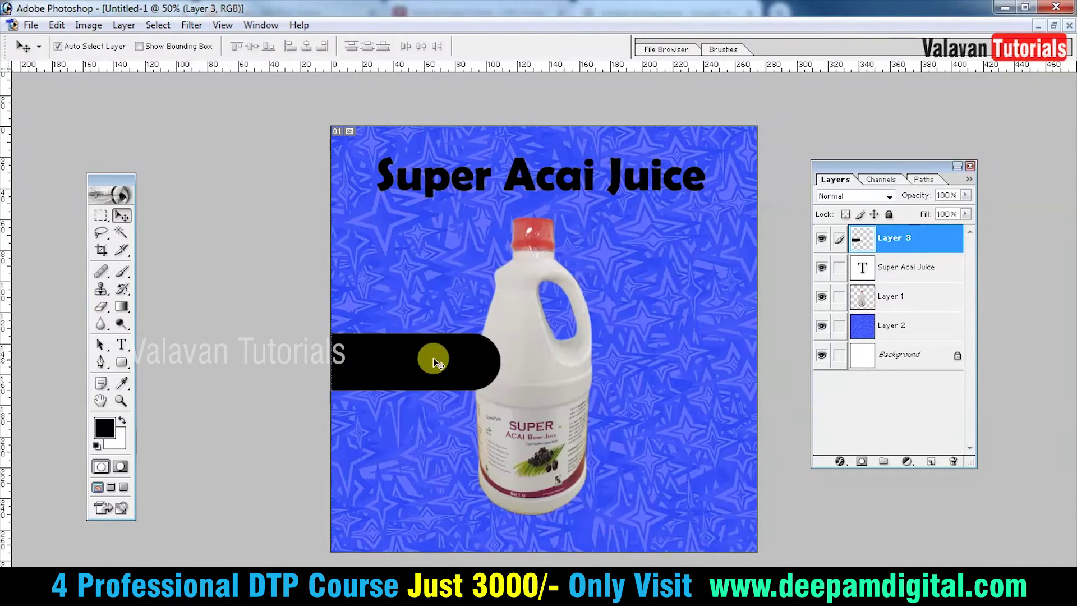
left_click_drag(434, 362, 699, 295)
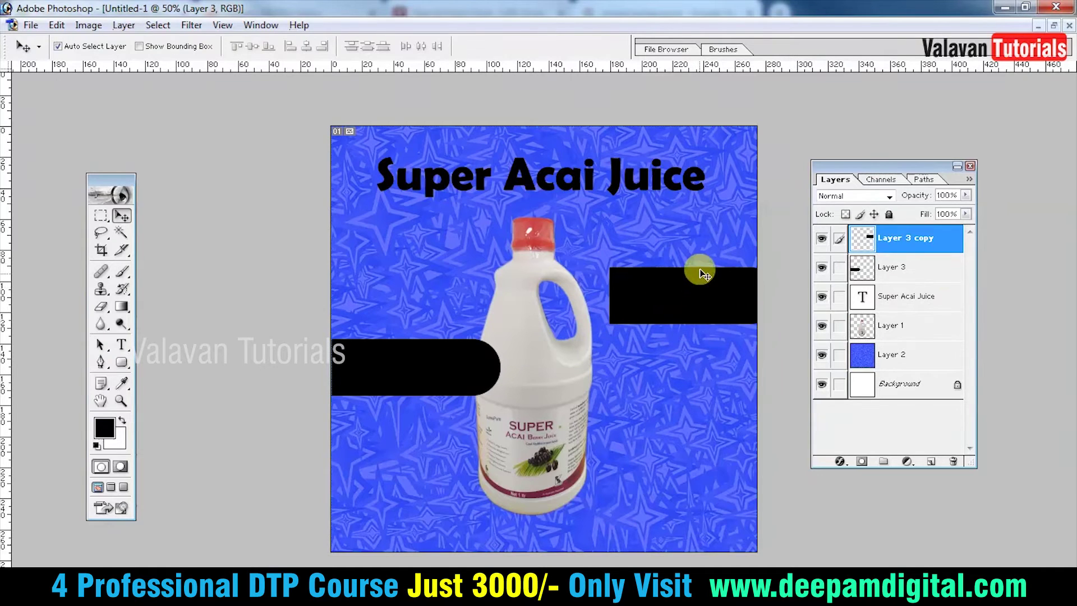
key("ctrl+t")
right_click(699, 270)
left_click(740, 449)
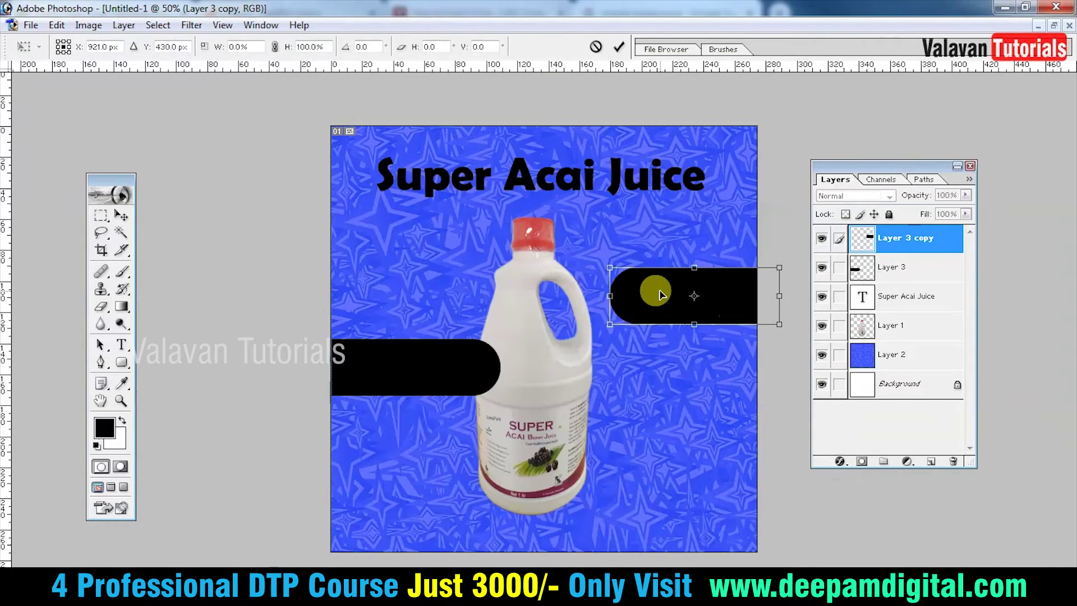
key("Return")
left_click_drag(649, 291, 652, 278)
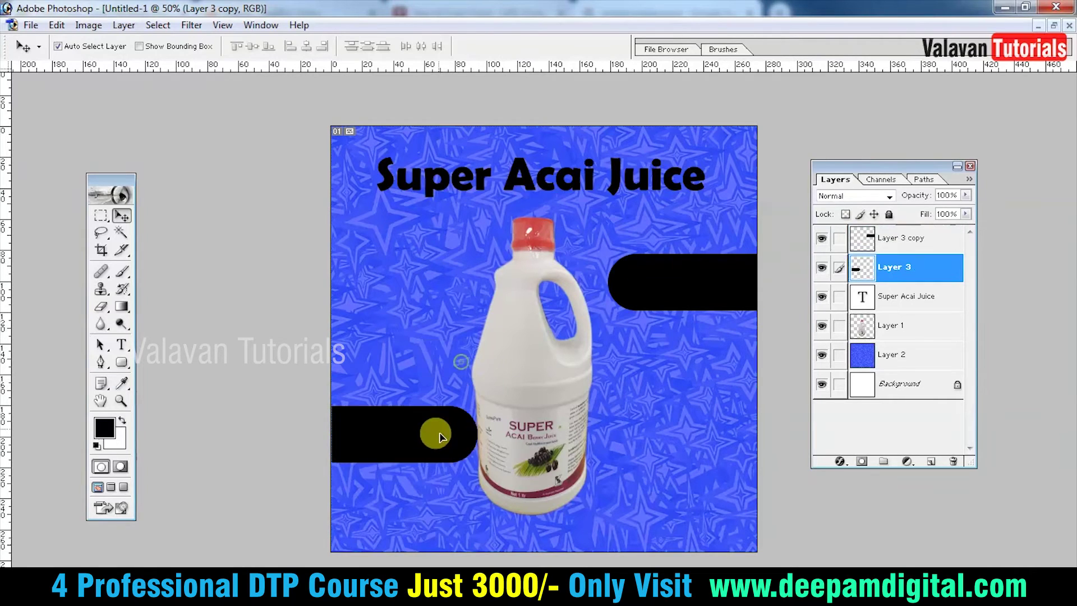
left_click_drag(486, 339, 460, 454)
left_click_drag(532, 391, 551, 397)
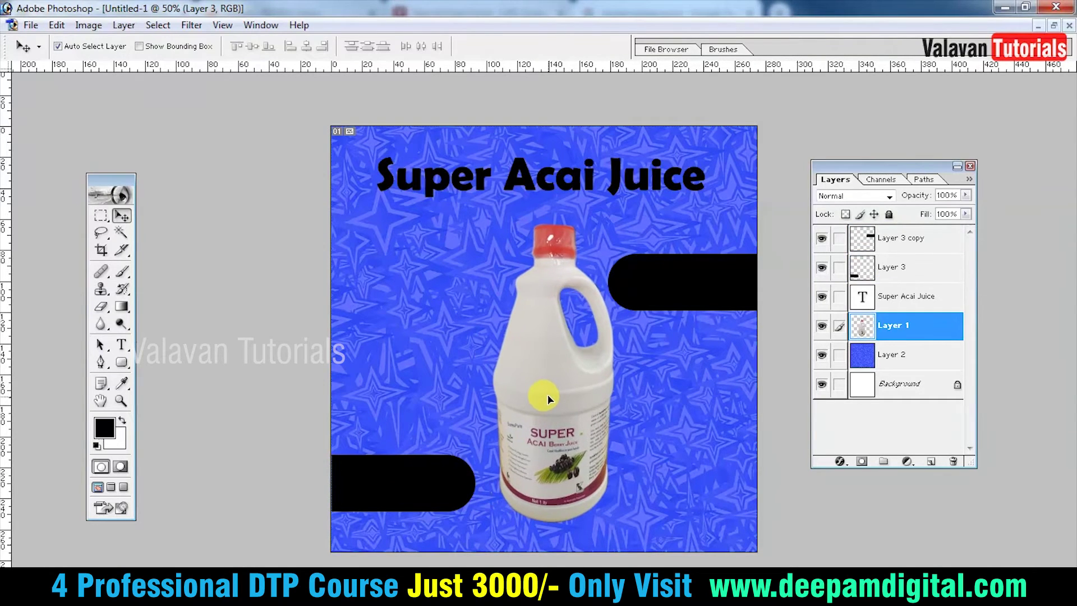
Step: Fill both the left and right rounded bars with white
left_click_drag(379, 483, 397, 457)
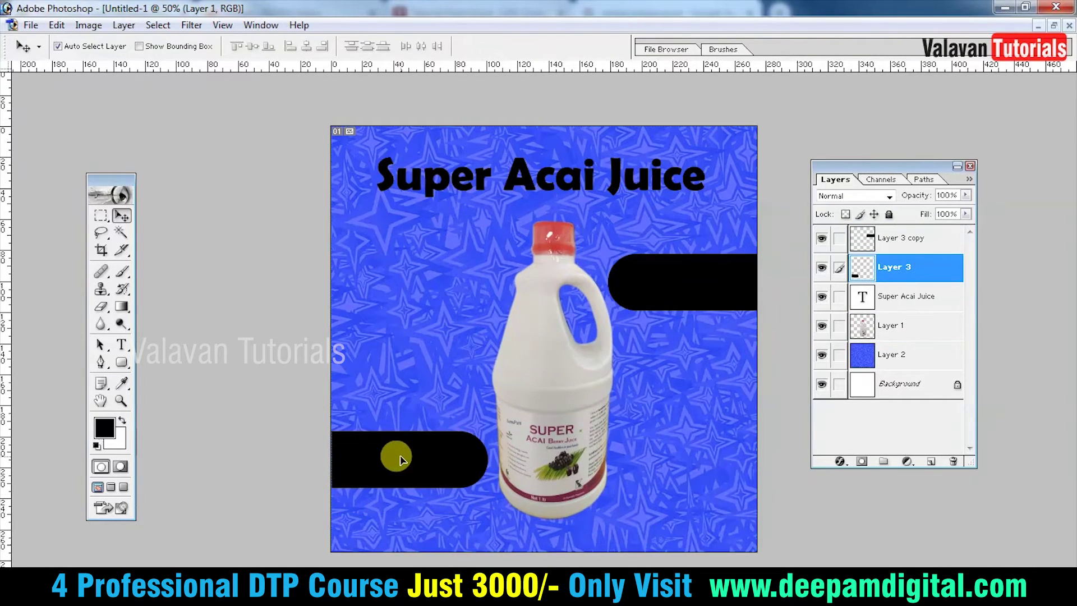
left_click(653, 283)
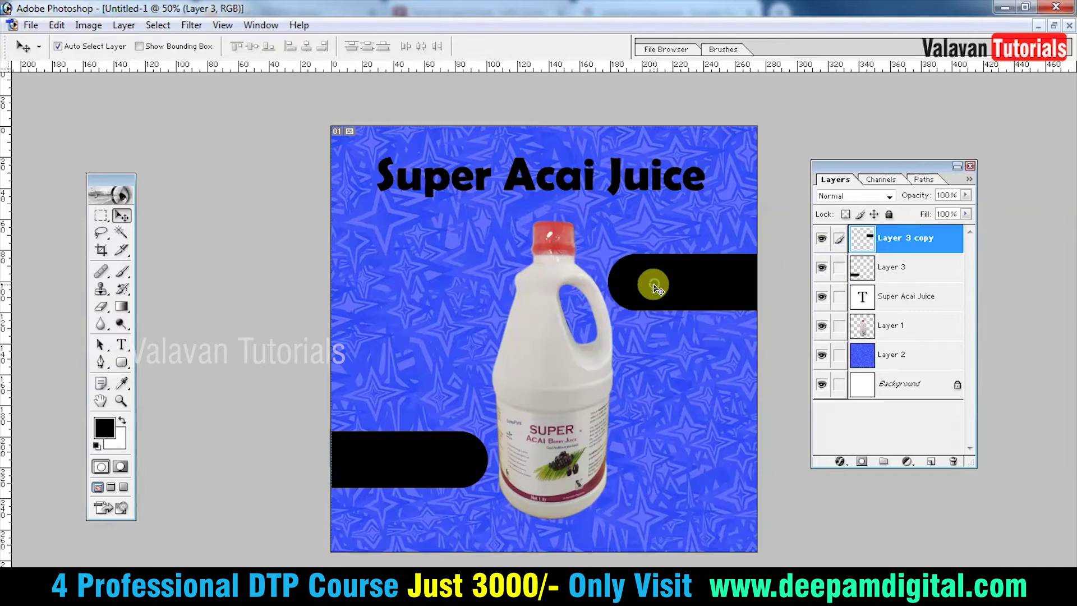
left_click(427, 467)
key("x")
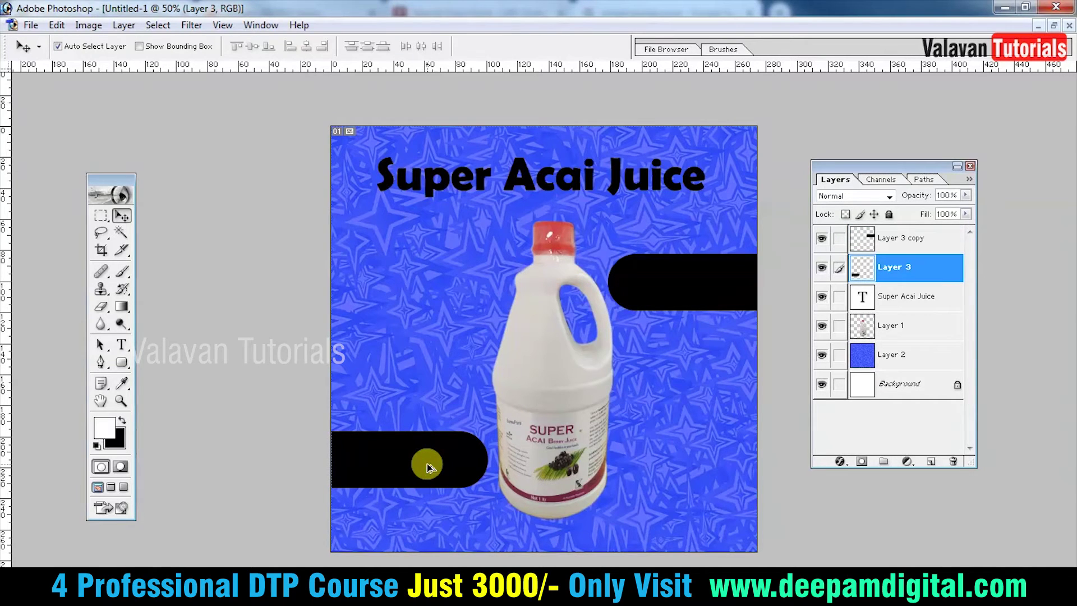
key("shift+alt+BackSpace")
left_click(613, 293)
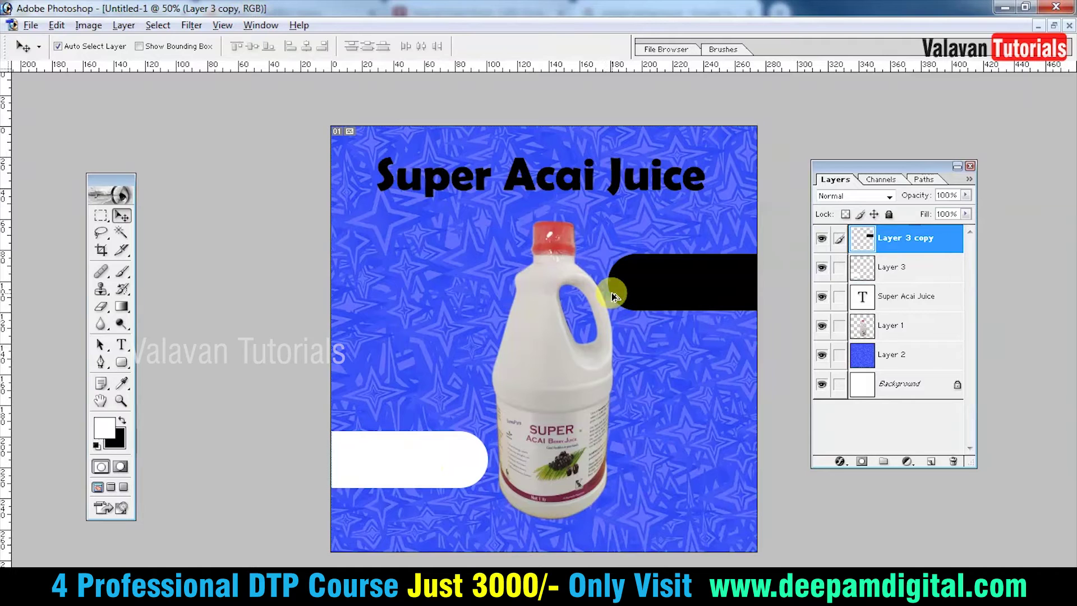
key("shift+alt+BackSpace")
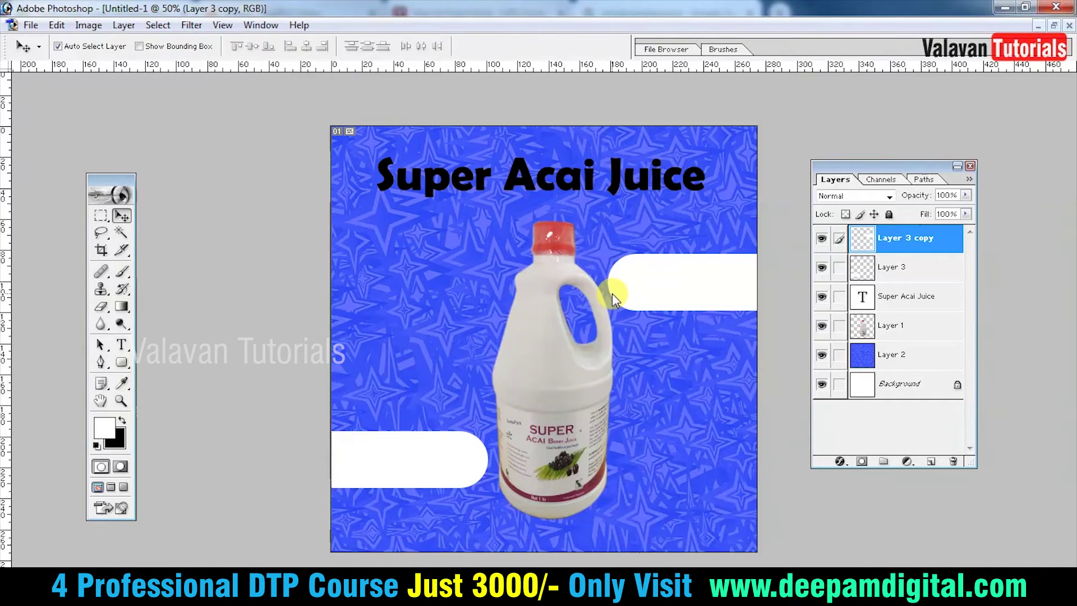
Step: Give the right bar a drop shadow and copy its layer style for the left bar
left_click_drag(500, 211, 106, 161)
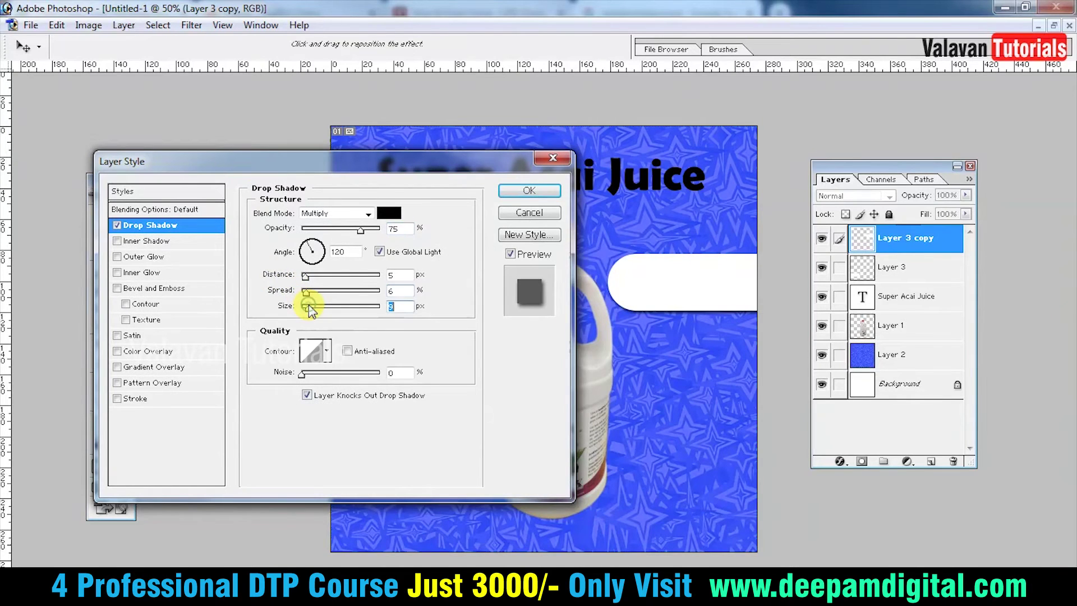
key("Return")
key("alt+l")
key("y")
left_click(387, 322)
left_click(397, 457)
key("alt+l")
Step: Paste the drop shadow onto the left bar, then fill the headline yellow and paste the shadow onto it
key("y")
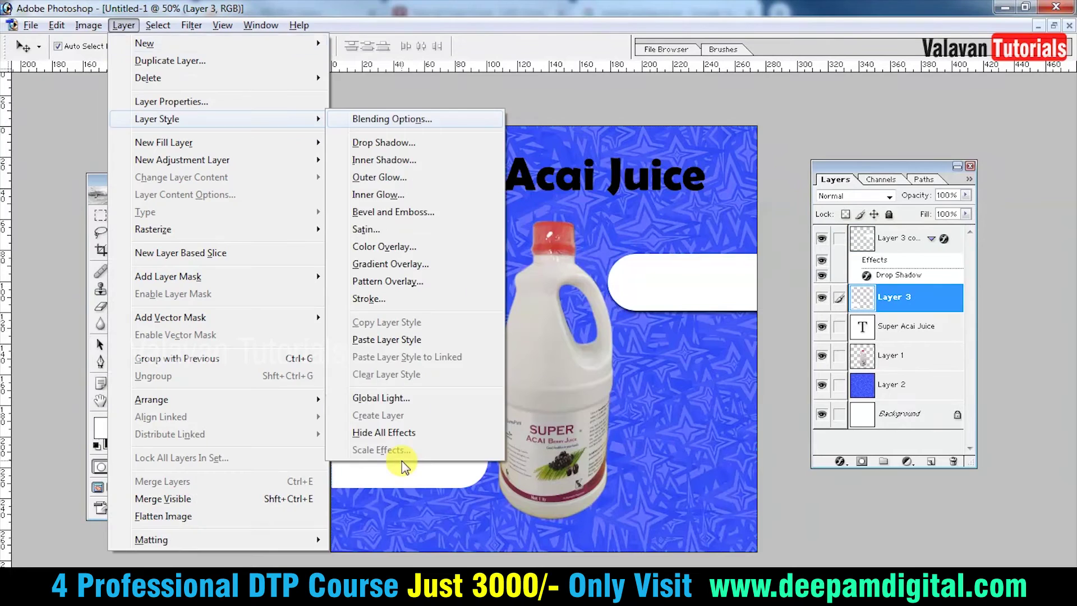
key("p")
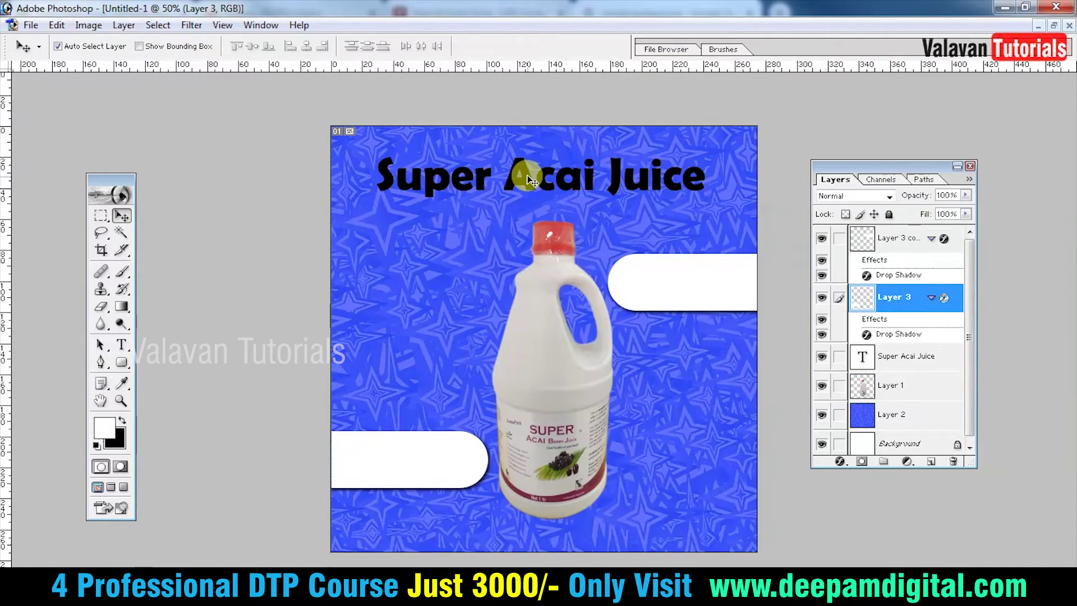
left_click(527, 177)
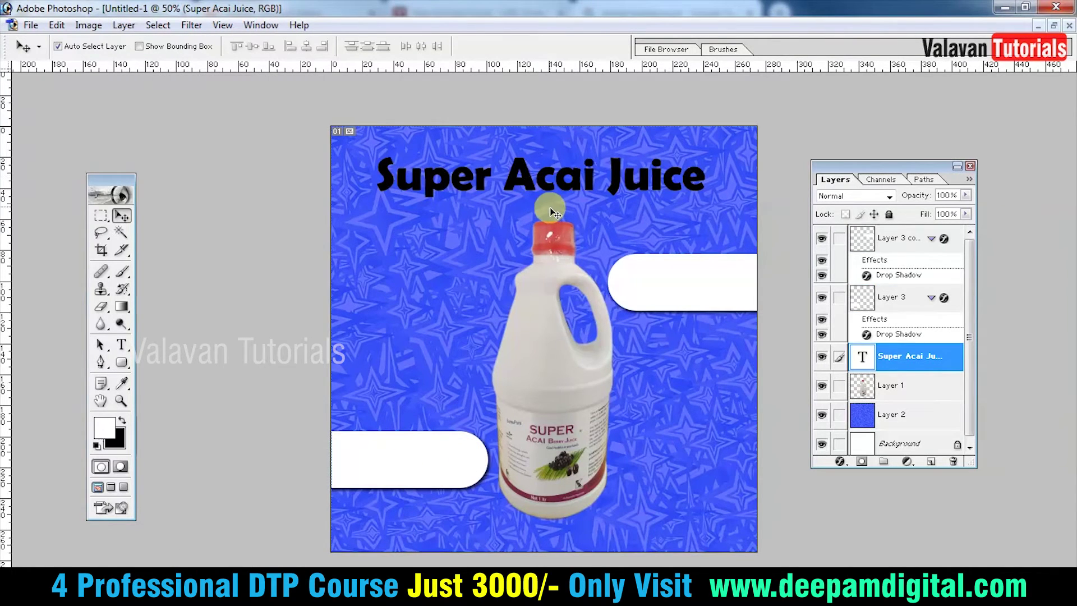
key("alt+BackSpace")
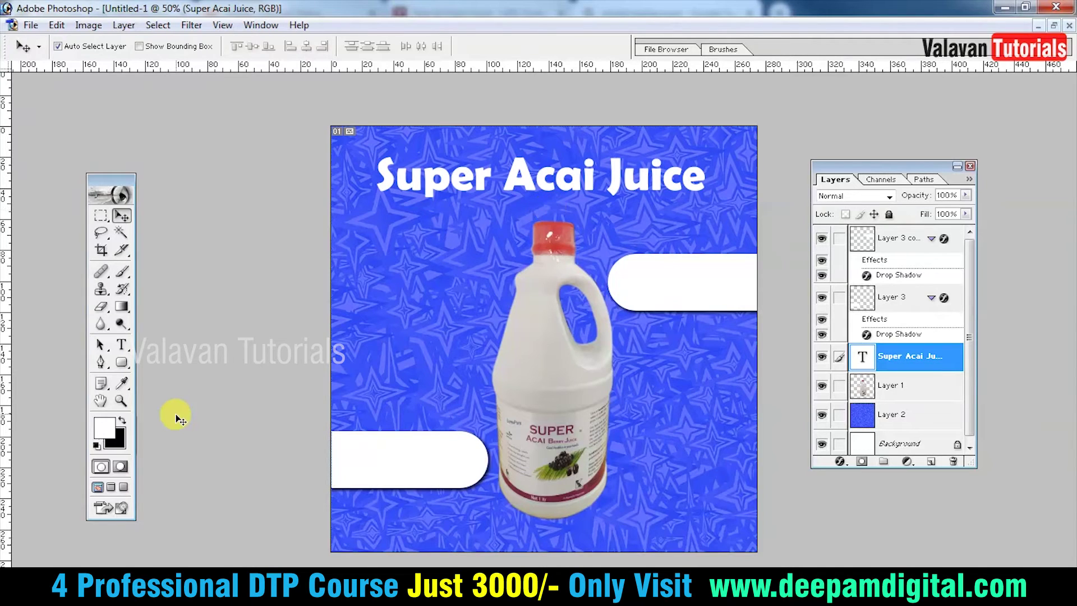
left_click(104, 429)
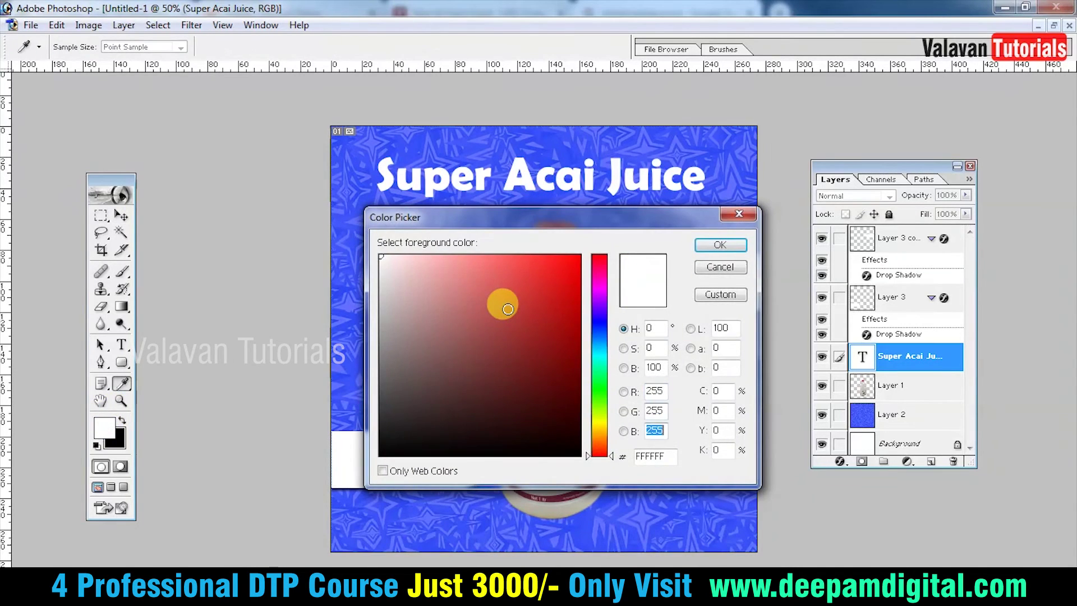
key("alt+BackSpace")
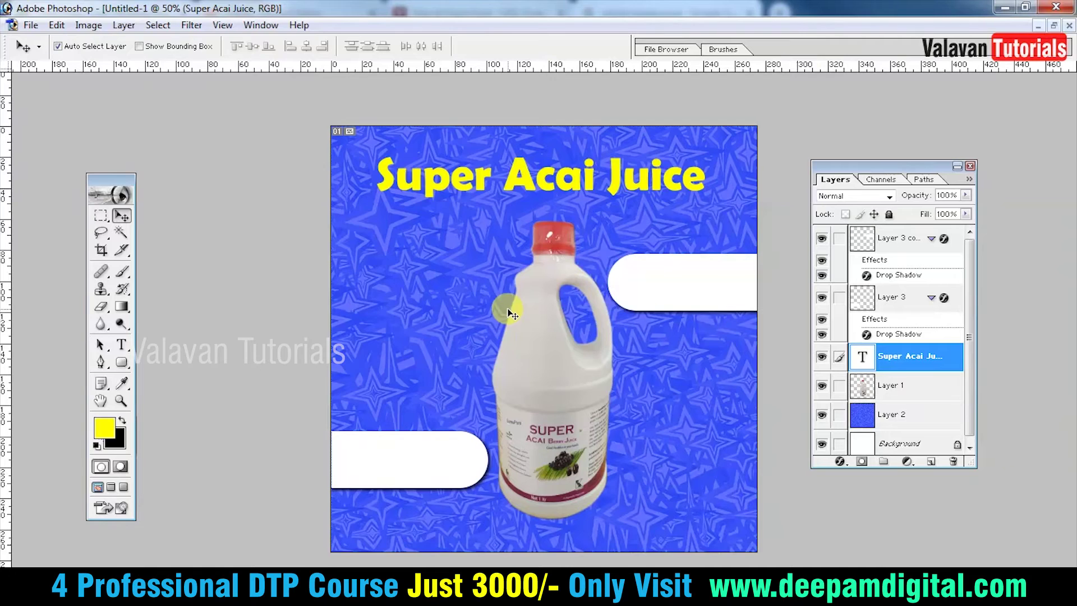
key("alt+l")
key("y")
key("p")
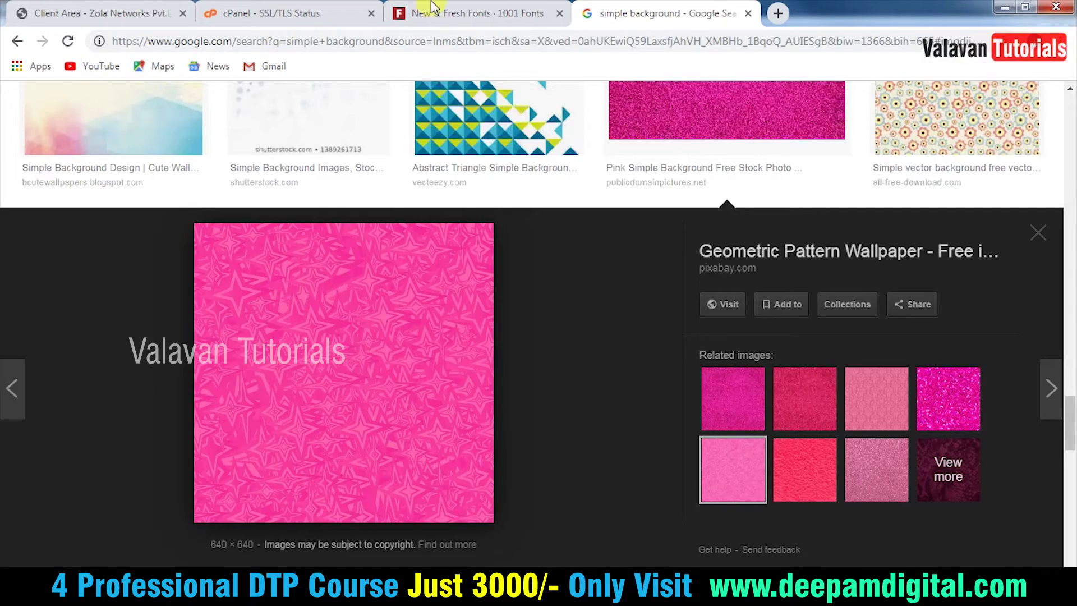
Step: Browse down the 1001 Fonts listing and download the Pervitina Dex font
left_click(432, 11)
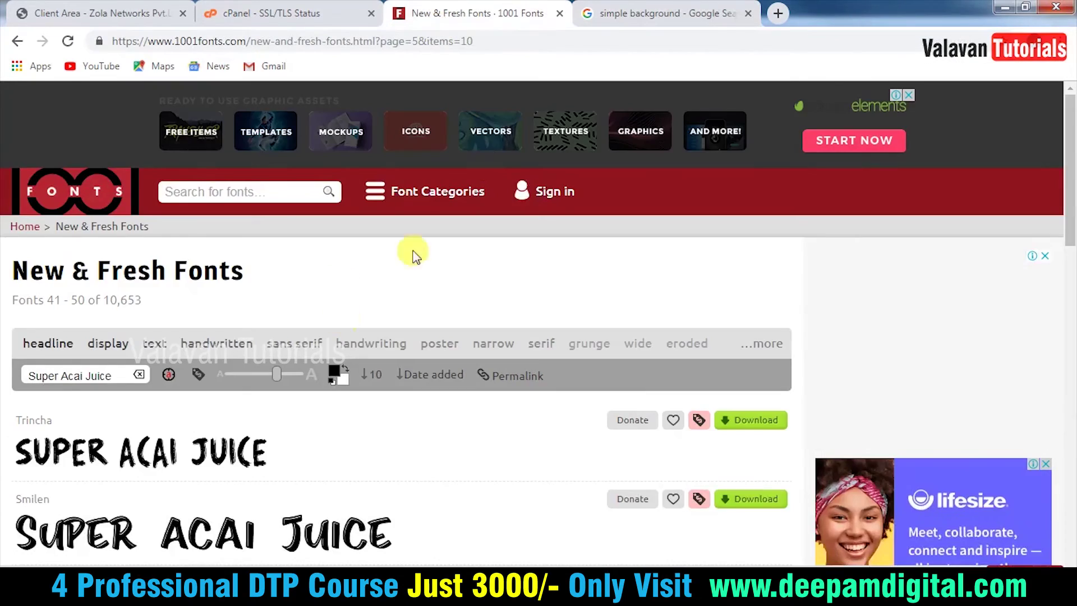
scroll(381, 449, "down", 4)
scroll(380, 446, "down", 2)
scroll(376, 440, "down", 4)
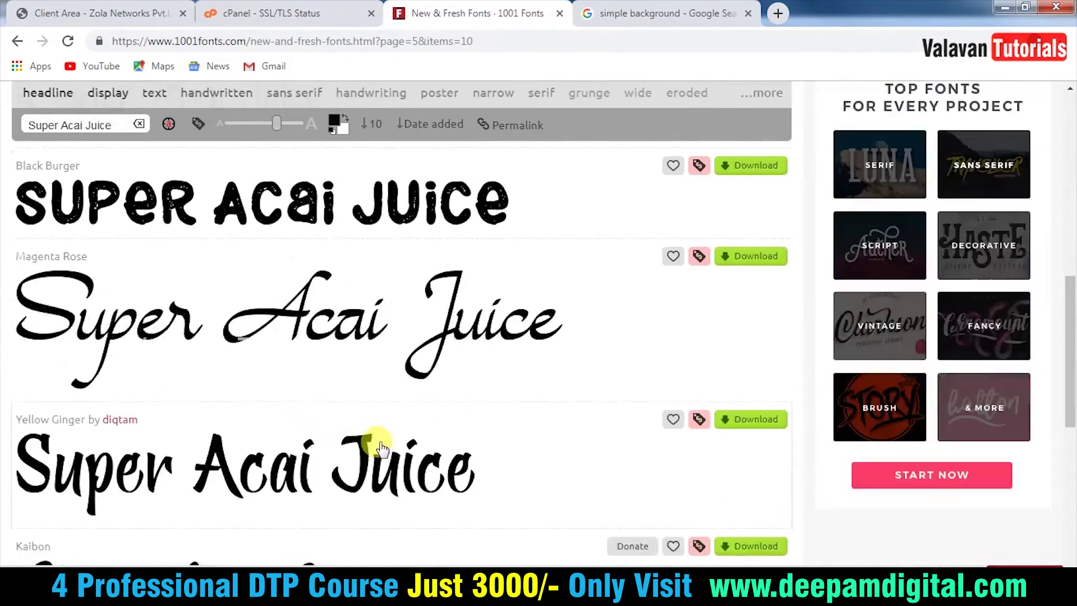
scroll(382, 437, "down", 5)
scroll(386, 429, "down", 2)
scroll(385, 422, "down", 2)
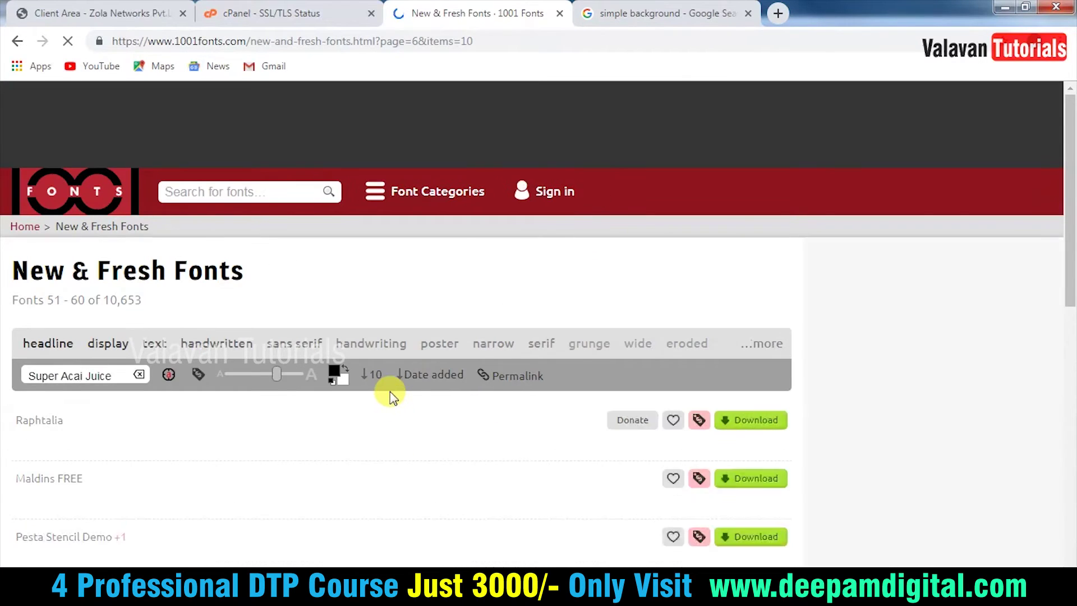
scroll(398, 401, "down", 3)
scroll(404, 393, "down", 2)
scroll(408, 396, "down", 2)
scroll(409, 396, "down", 4)
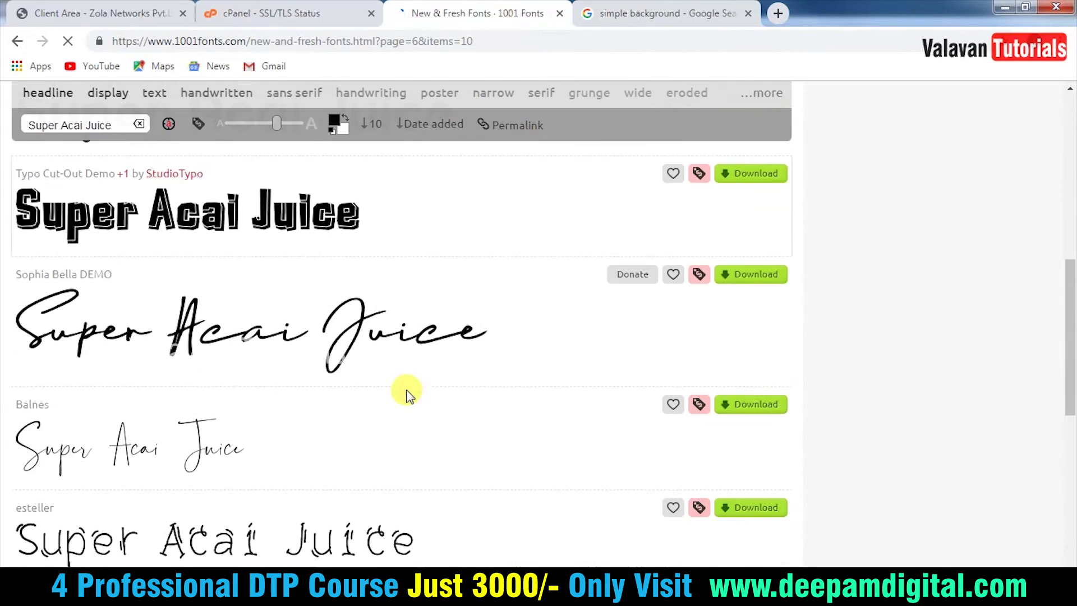
scroll(408, 396, "down", 4)
scroll(410, 396, "down", 3)
scroll(406, 387, "down", 2)
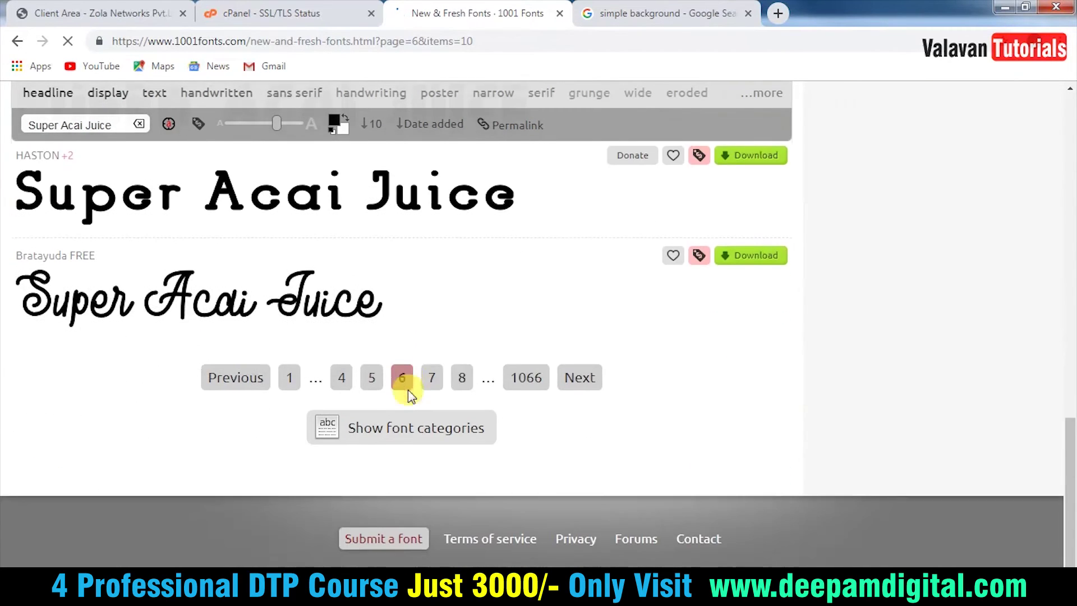
scroll(437, 371, "down", 1)
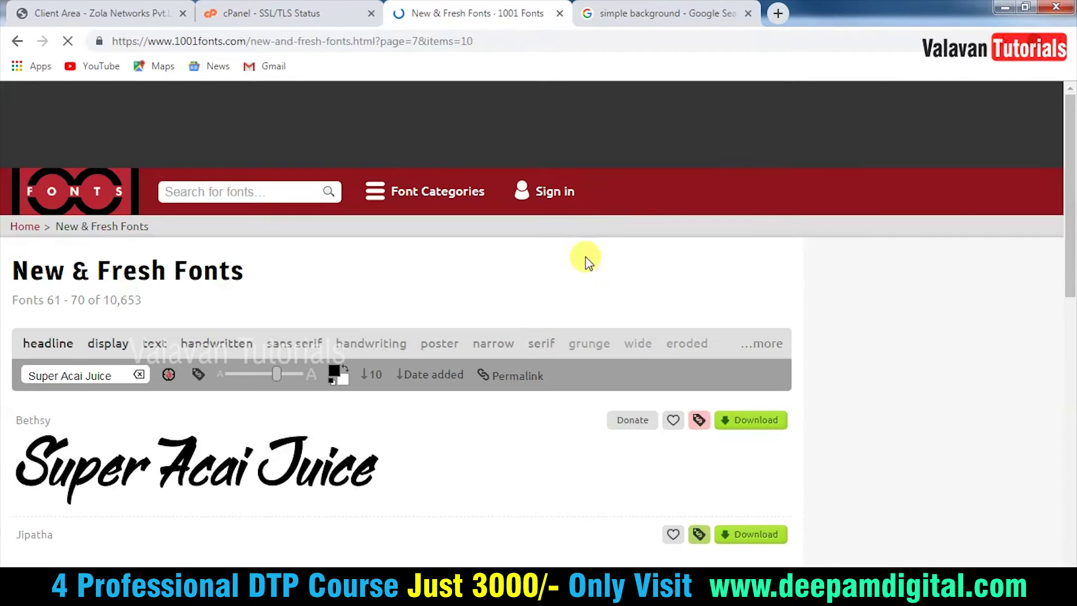
scroll(534, 372, "down", 1)
scroll(533, 373, "down", 3)
scroll(536, 375, "down", 3)
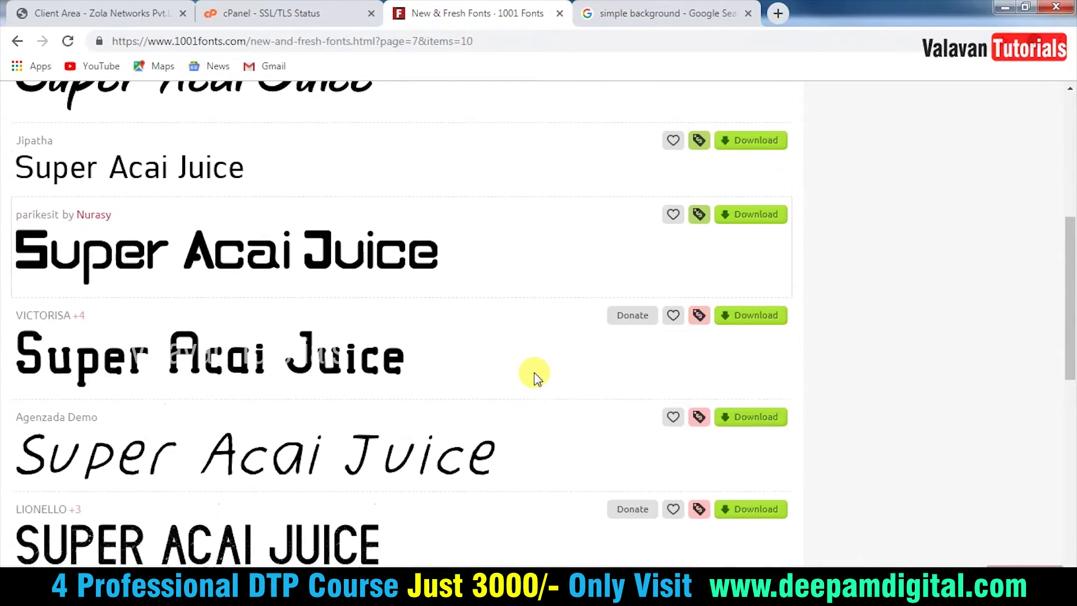
scroll(534, 372, "down", 3)
scroll(534, 372, "down", 2)
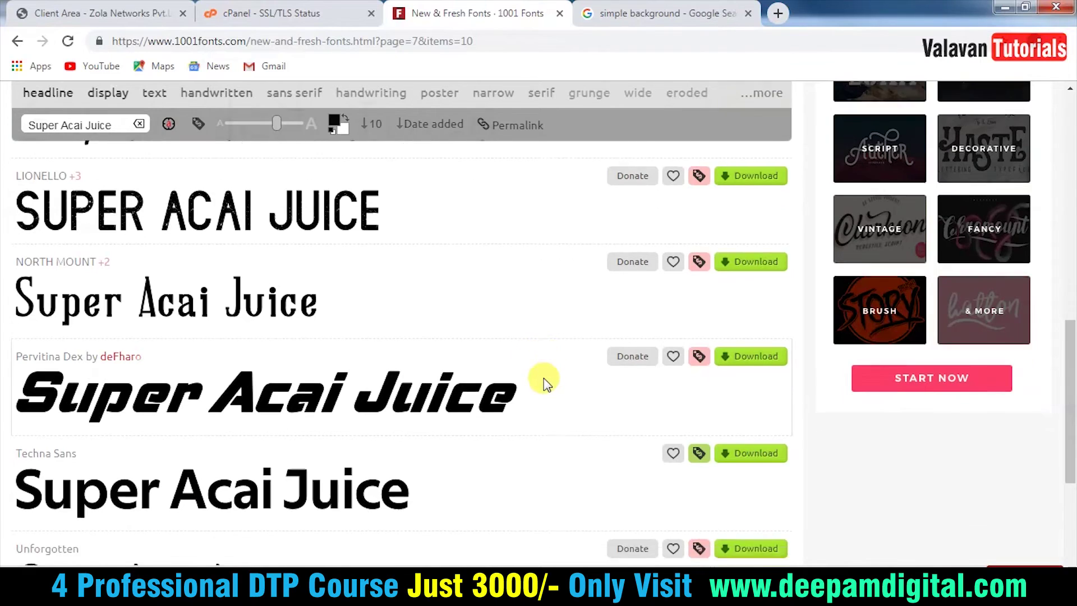
scroll(482, 370, "down", 1)
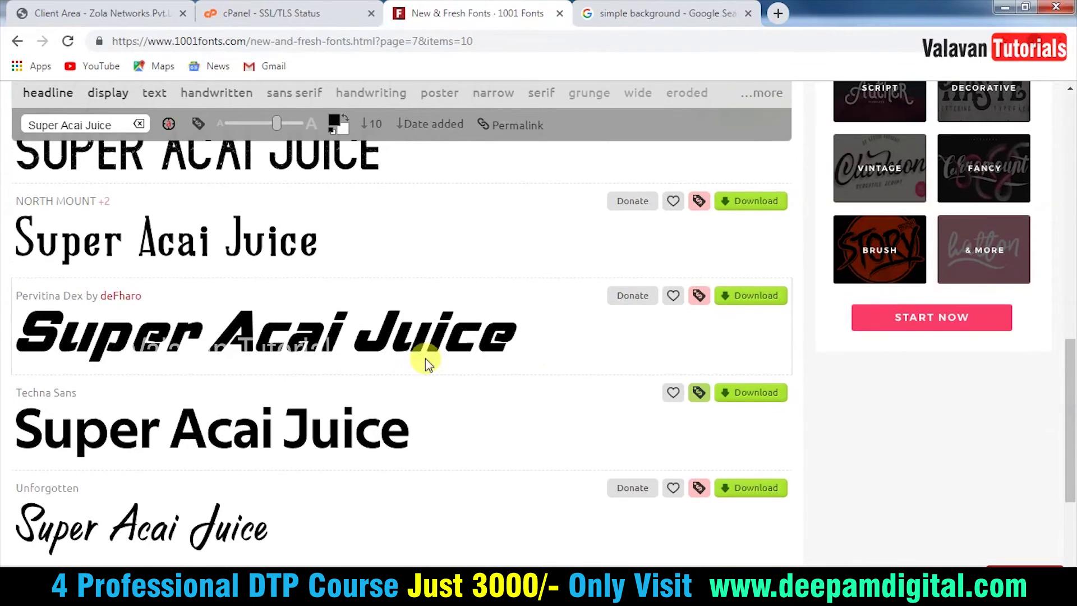
left_click(752, 294)
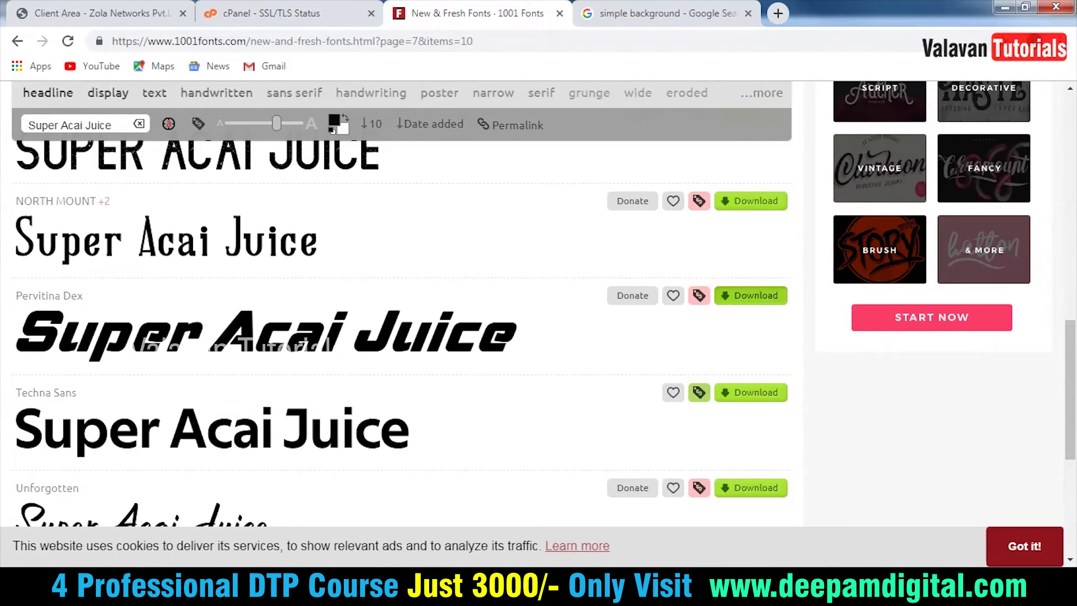
left_click(648, 10)
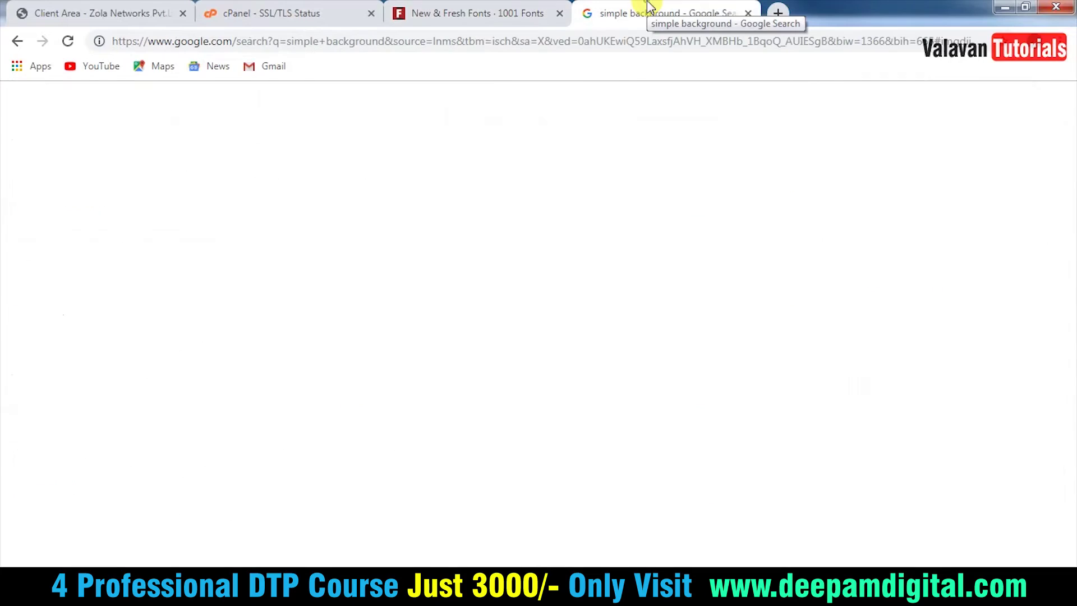
scroll(516, 304, "down", 3)
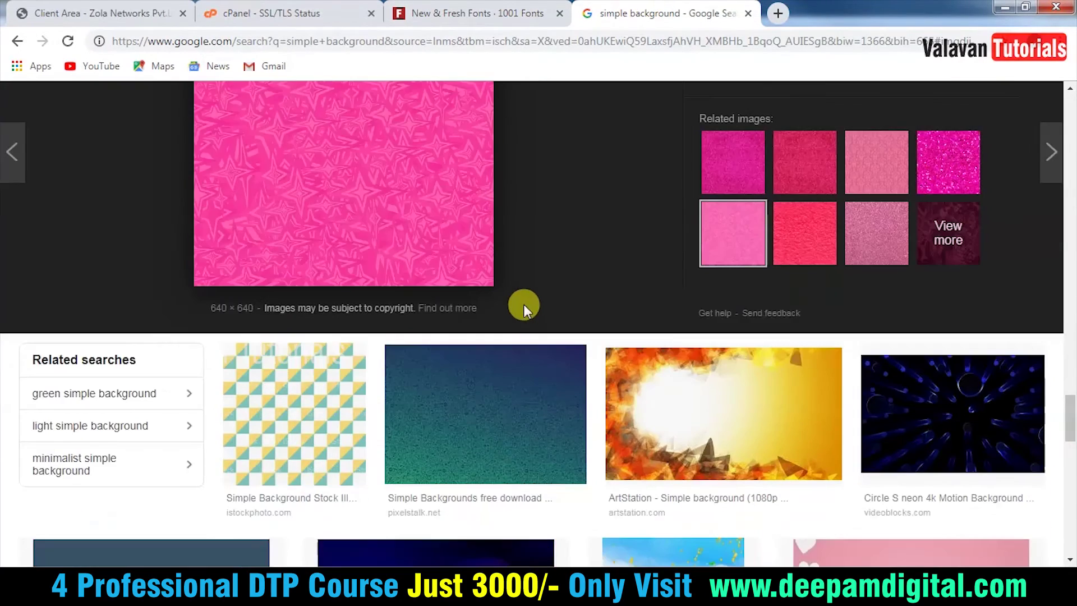
scroll(561, 307, "down", 2)
scroll(597, 314, "down", 1)
scroll(604, 321, "down", 4)
scroll(612, 315, "down", 3)
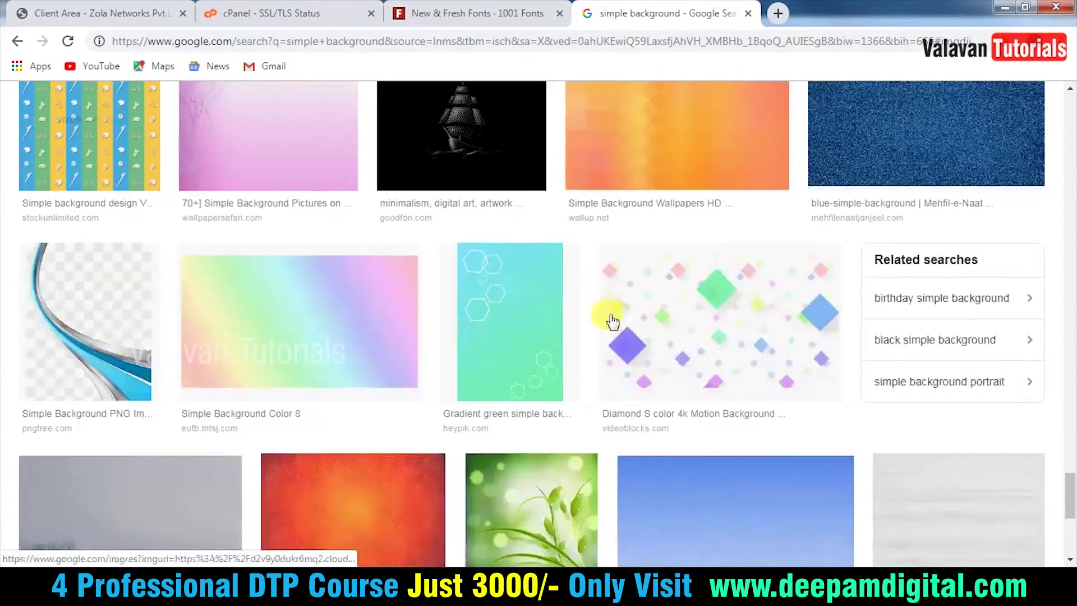
scroll(612, 321, "down", 3)
scroll(613, 320, "down", 4)
scroll(614, 320, "down", 2)
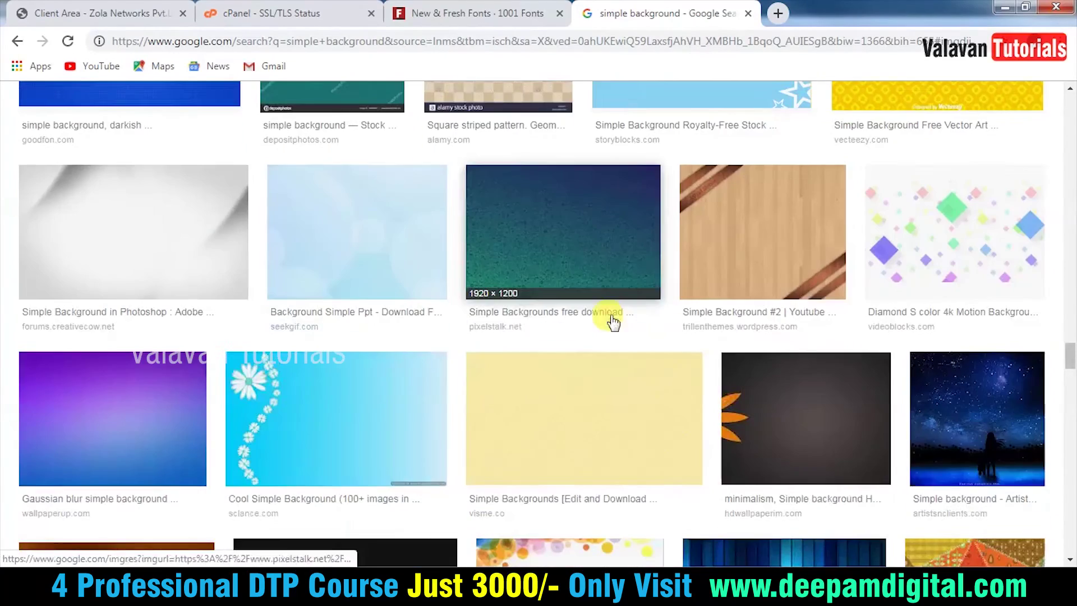
scroll(614, 320, "down", 1)
scroll(622, 297, "down", 3)
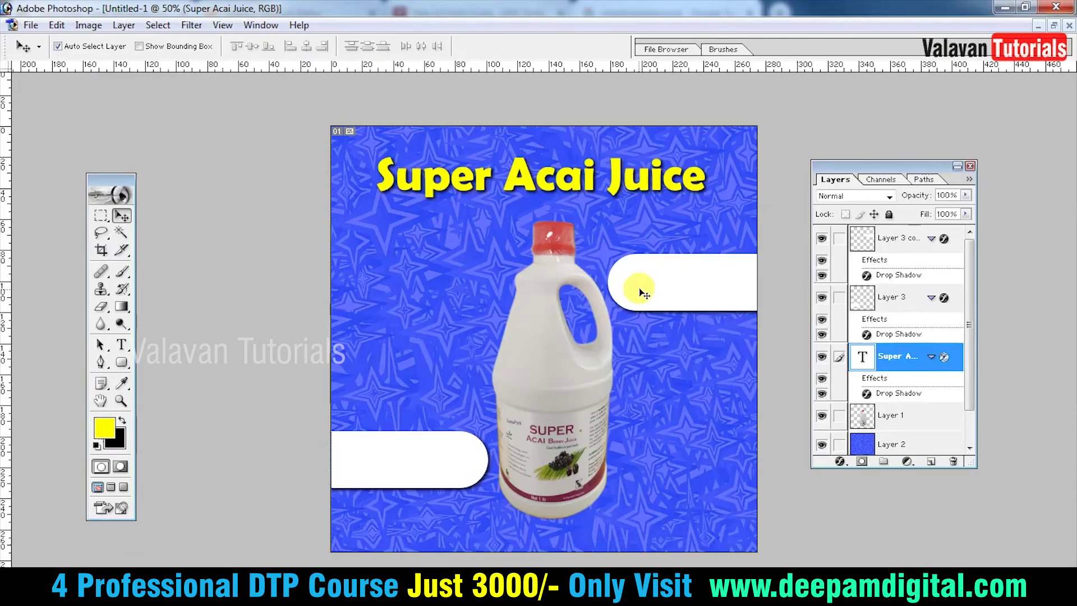
Step: Type 'Offer' inside the top-right white bar and position it there
left_click(645, 286)
type("fds")
key("ctrl+a")
key("BackSpace")
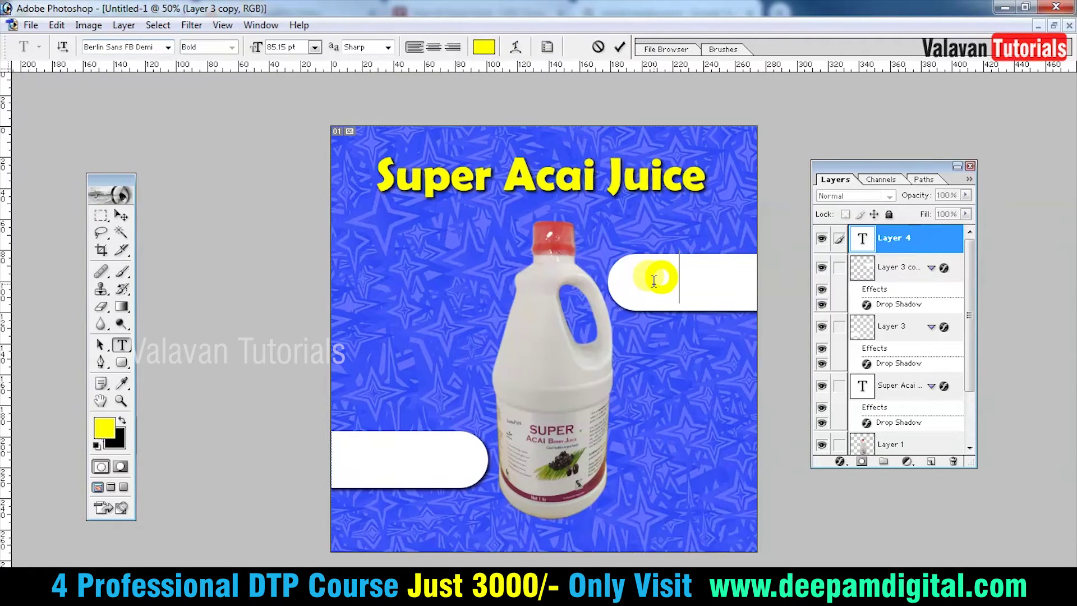
type("ffer")
left_click_drag(697, 207, 686, 212)
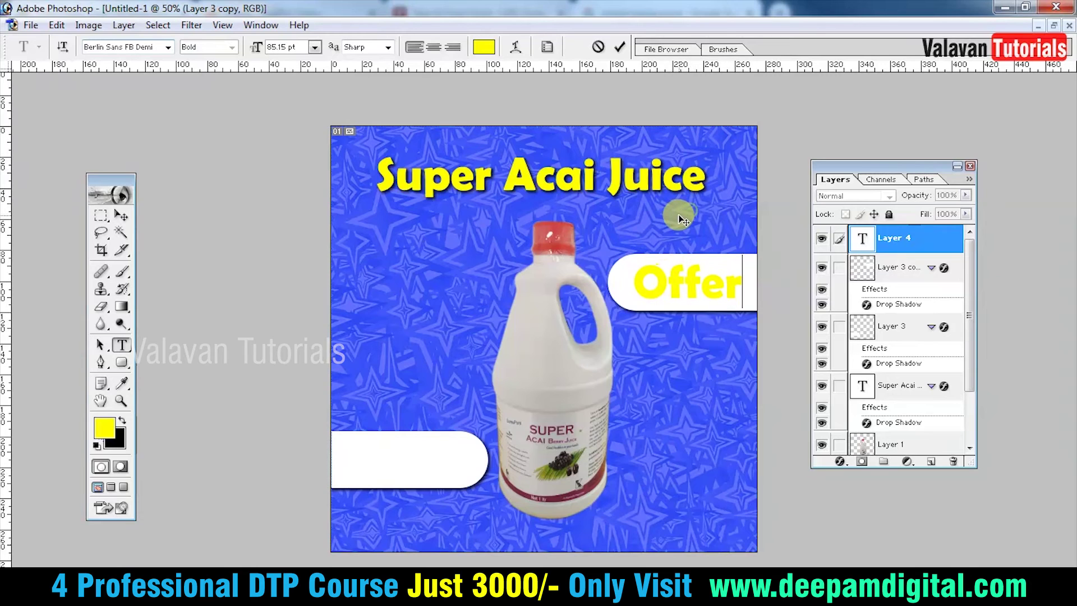
key("ctrl+Return")
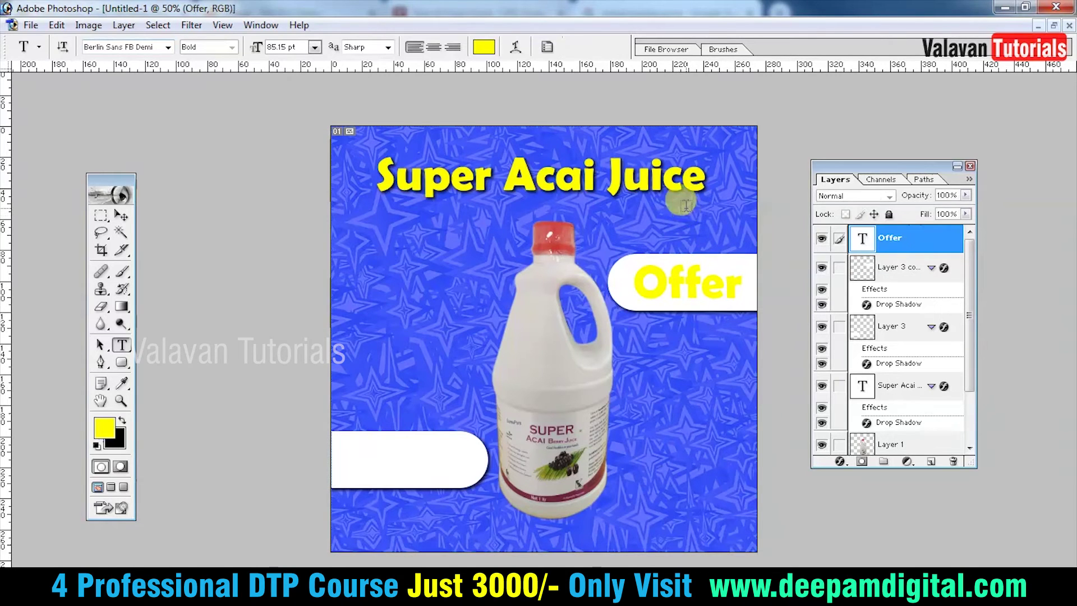
Step: Color the Offer text pure red (R 255, G 0) and nudge it slightly left
key("i")
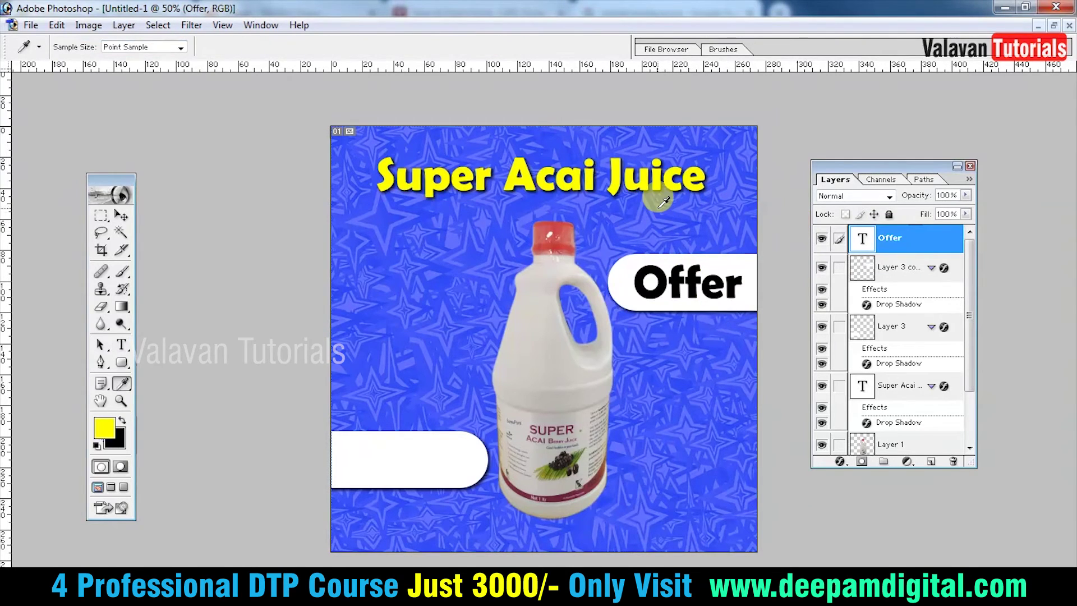
key("alt+BackSpace")
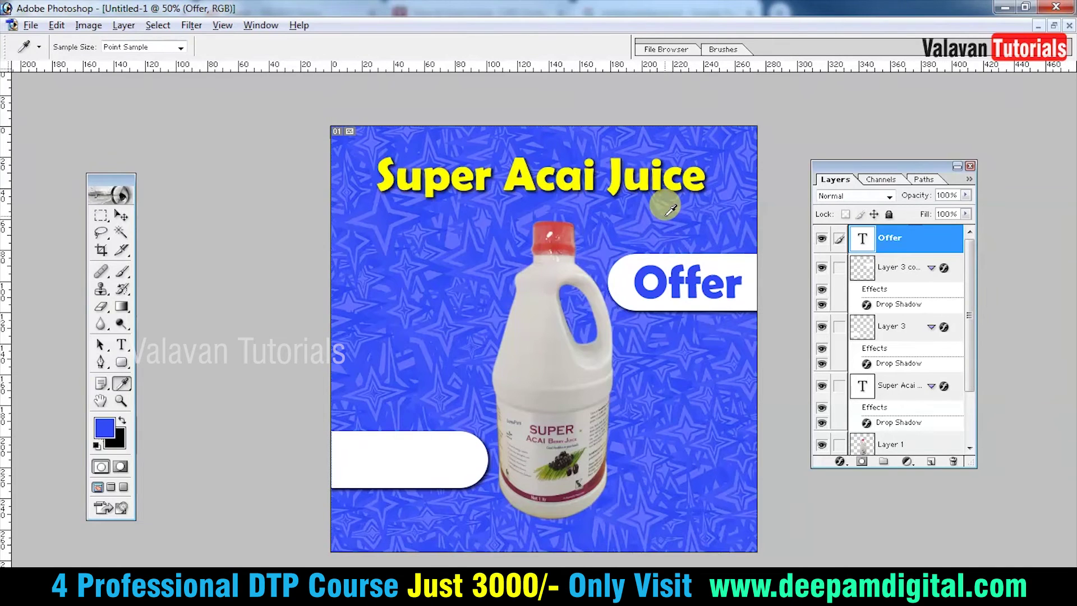
key("v")
left_click_drag(679, 282, 674, 282)
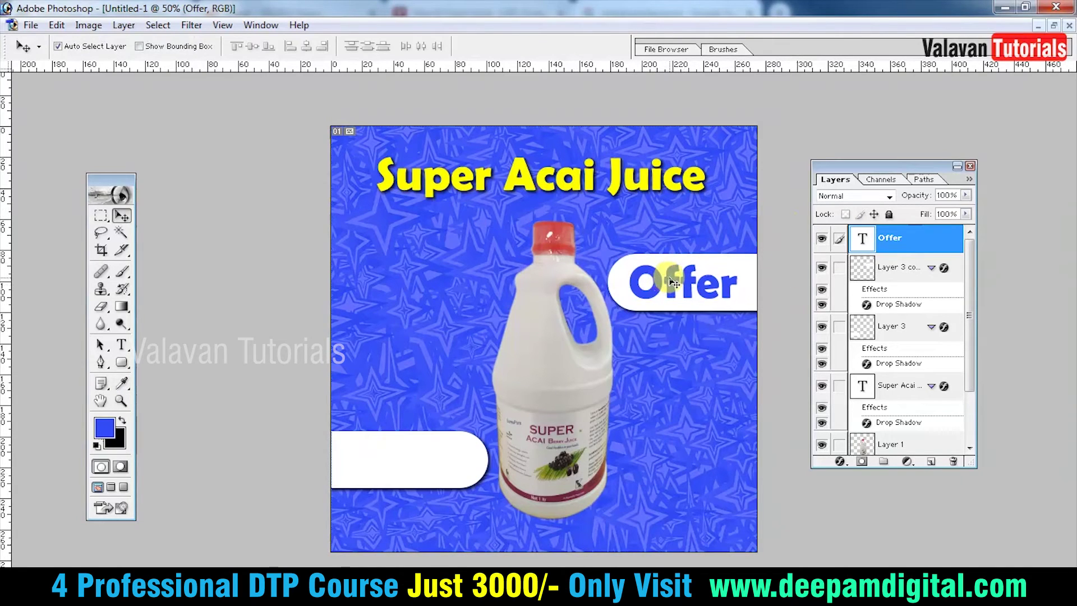
left_click(104, 427)
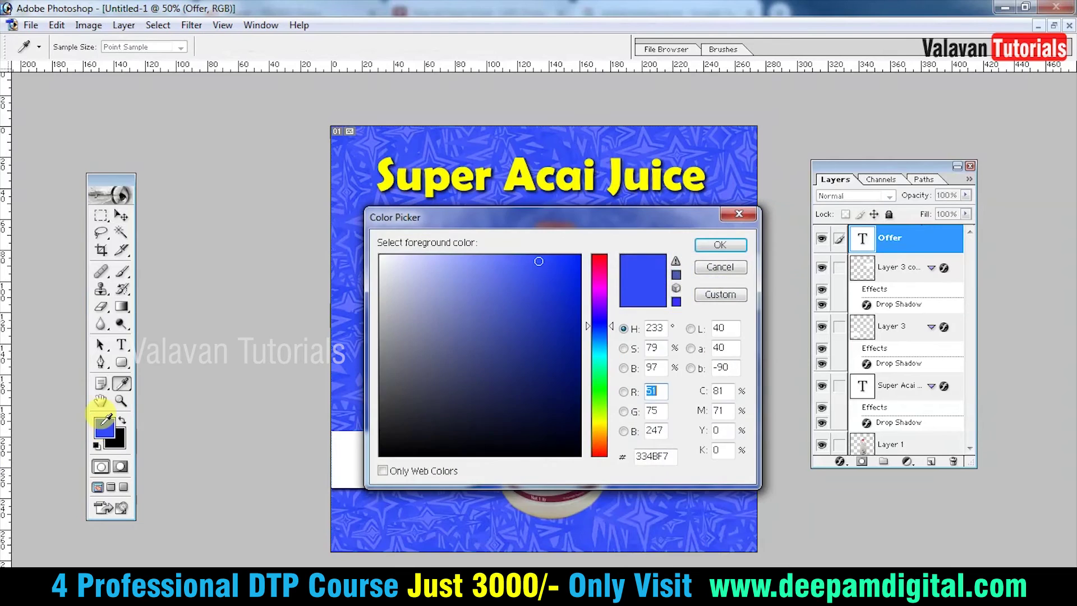
type("255")
key("Tab")
type("0")
key("Tab")
type("0")
key("Return")
key("alt+BackSpace")
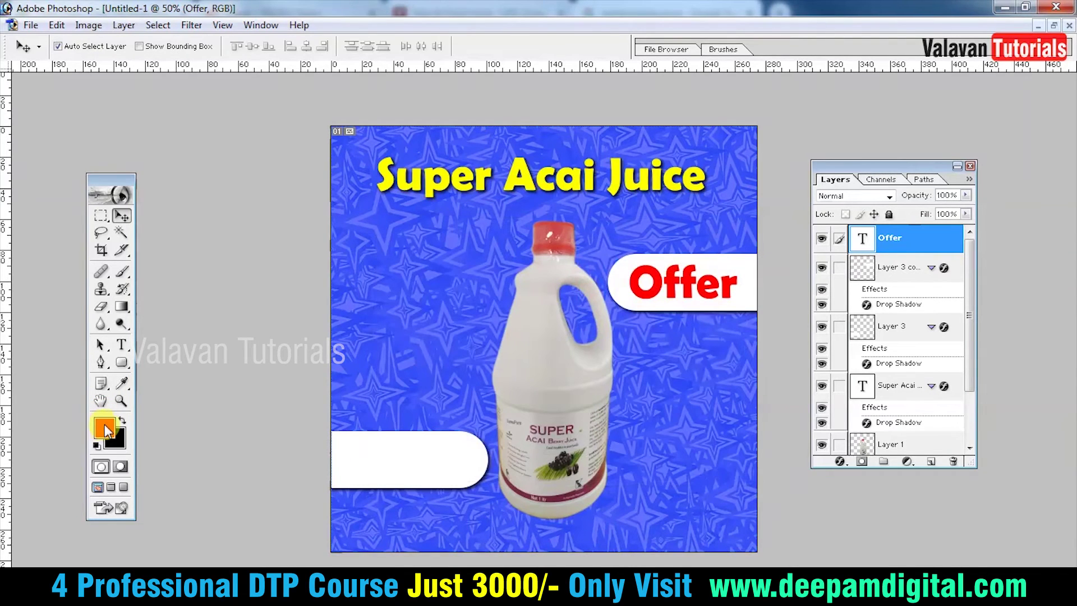
Step: Copy the red Offer text onto the bottom-left bar and retype it as 'Sale'
left_click_drag(674, 282, 393, 466)
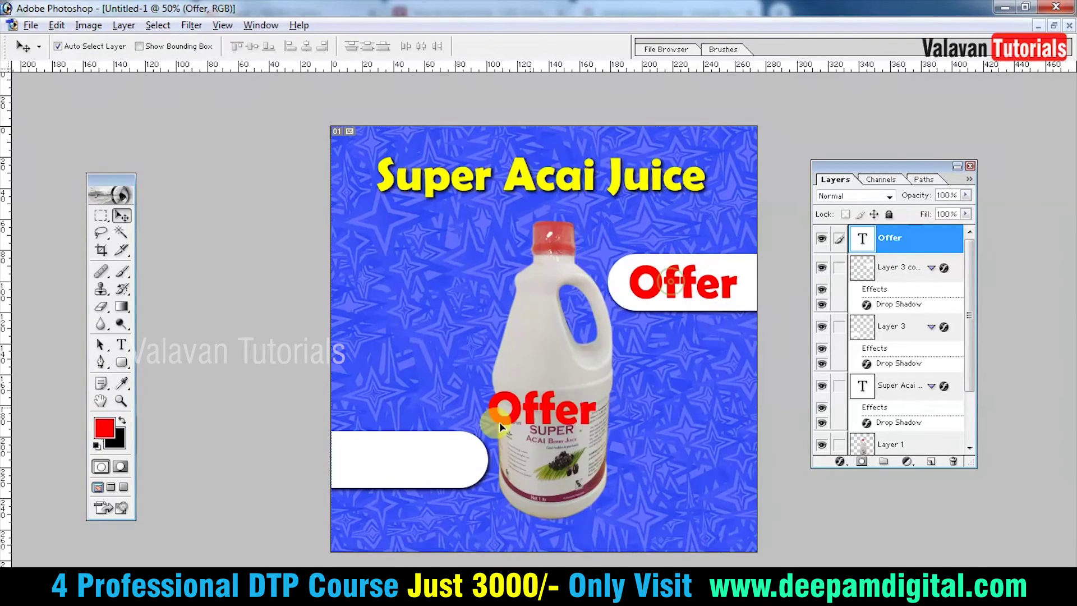
key("t")
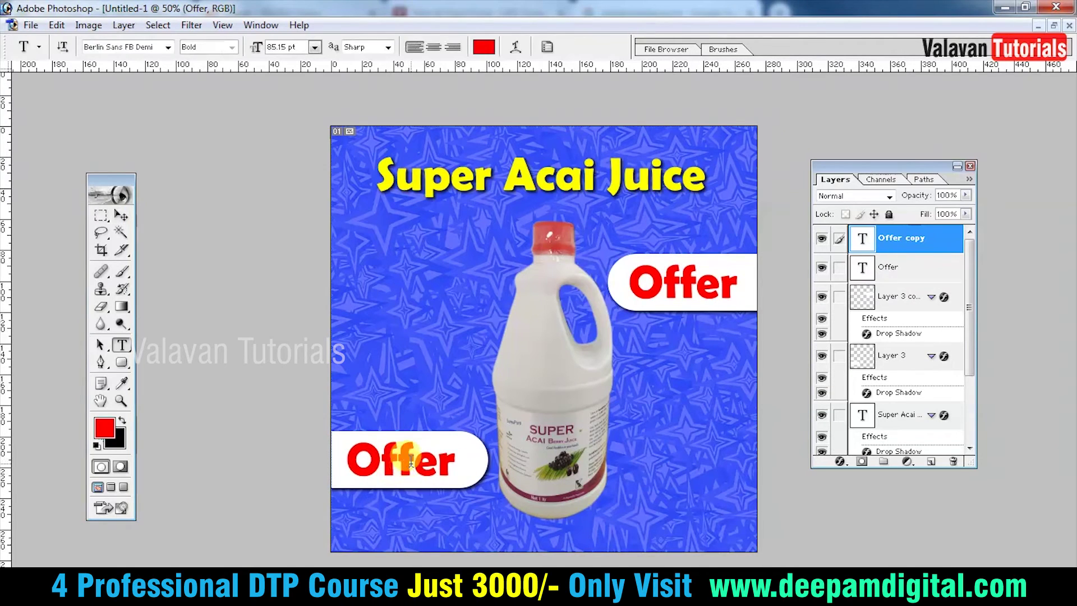
double_click(410, 459)
type("Sale")
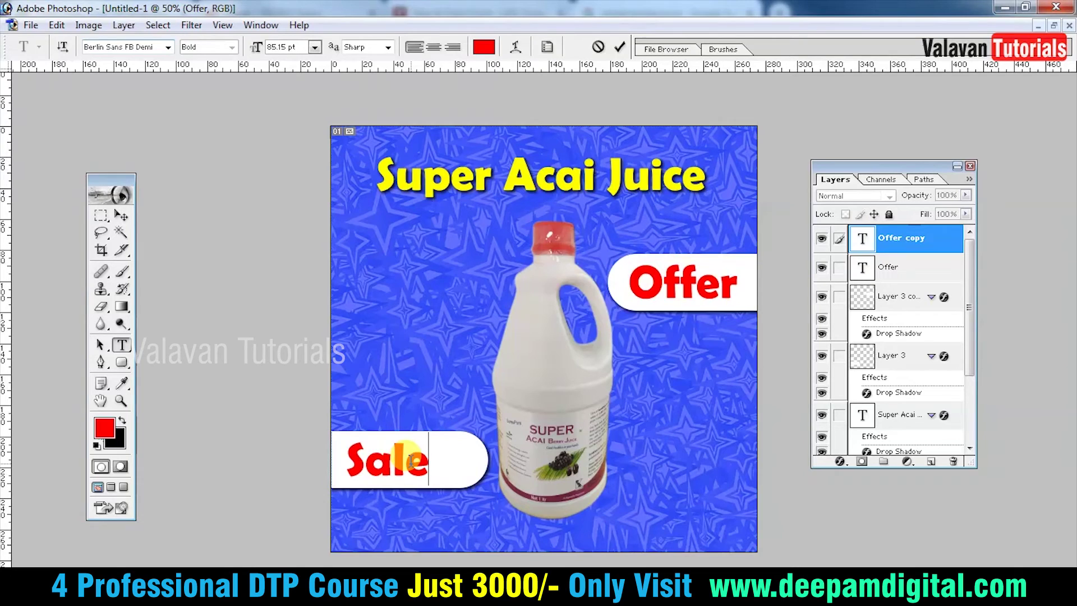
left_click(357, 359)
right_click(365, 379)
left_click(409, 434)
left_click_drag(404, 449, 397, 360)
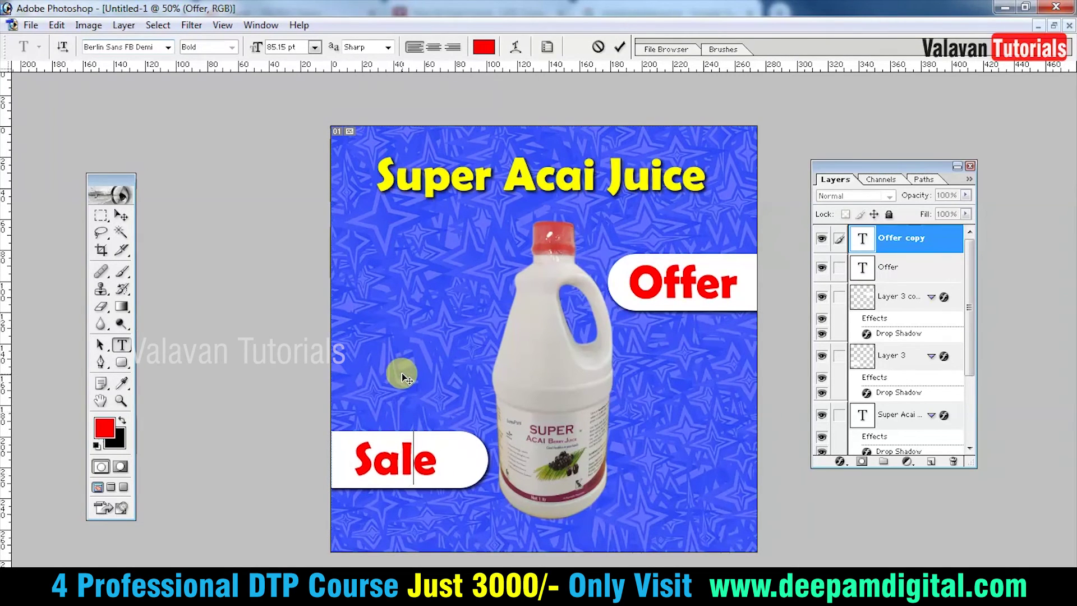
key("ctrl+Return")
Step: Give the juice bottle layer a soft Drop Shadow of size 32
key("v")
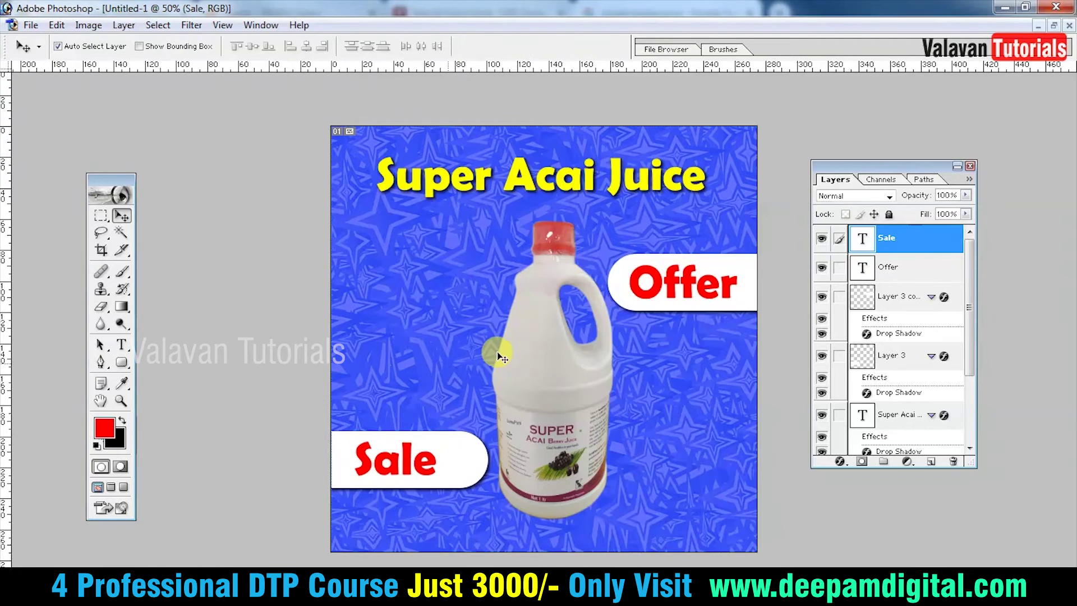
left_click(538, 356)
key("alt+l")
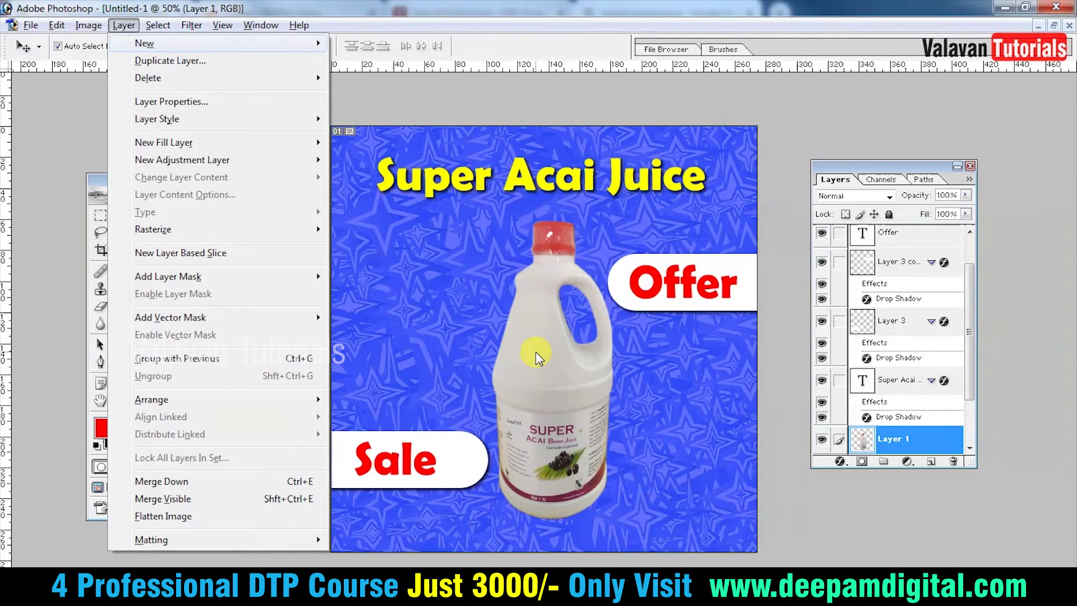
key("alt+l")
key("y")
key("d")
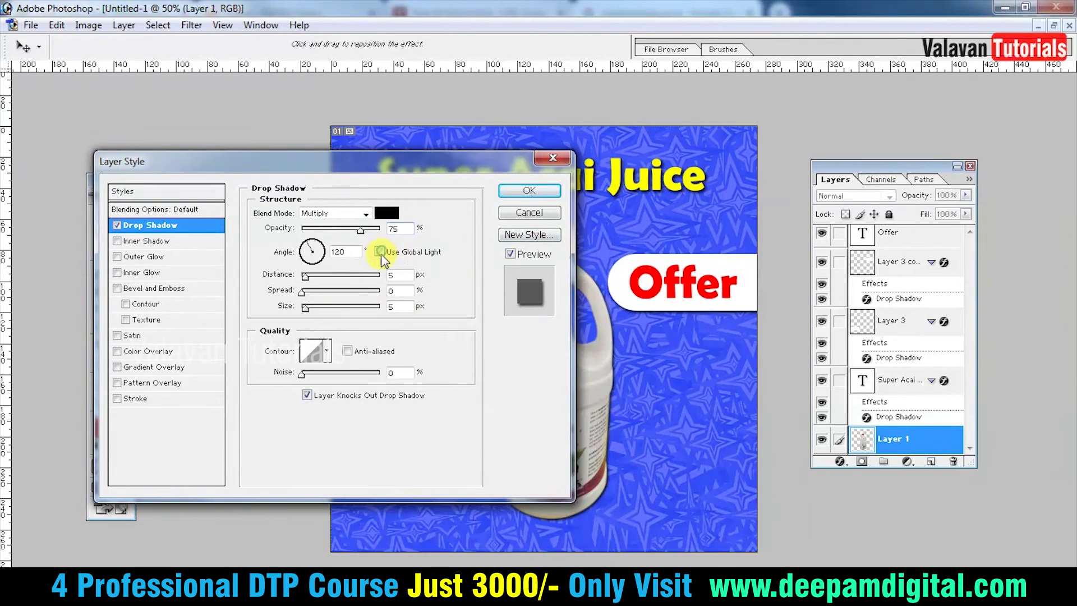
left_click_drag(315, 314, 310, 294)
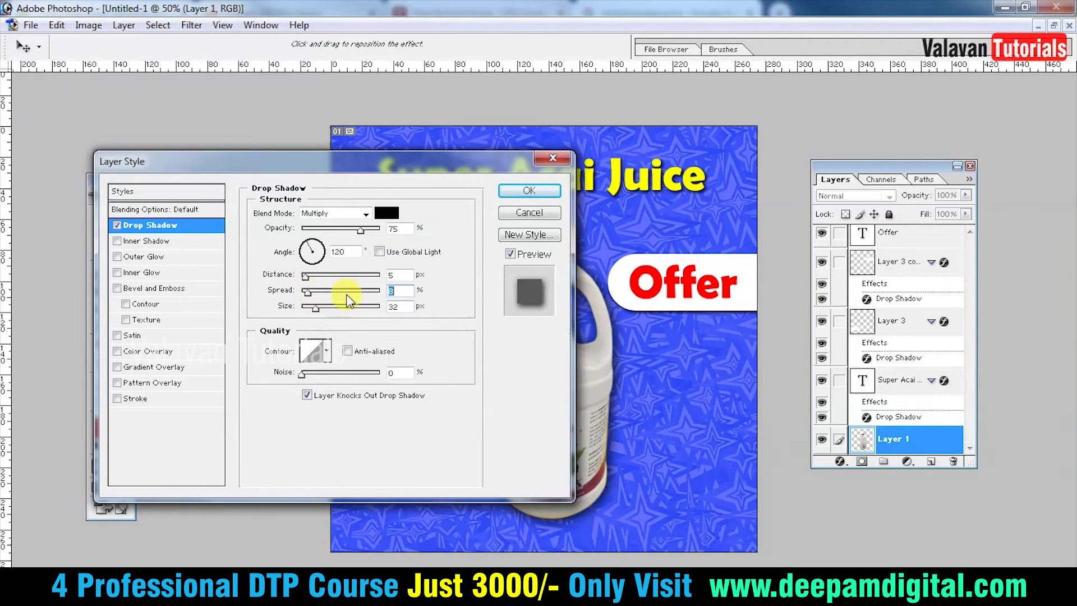
left_click(536, 193)
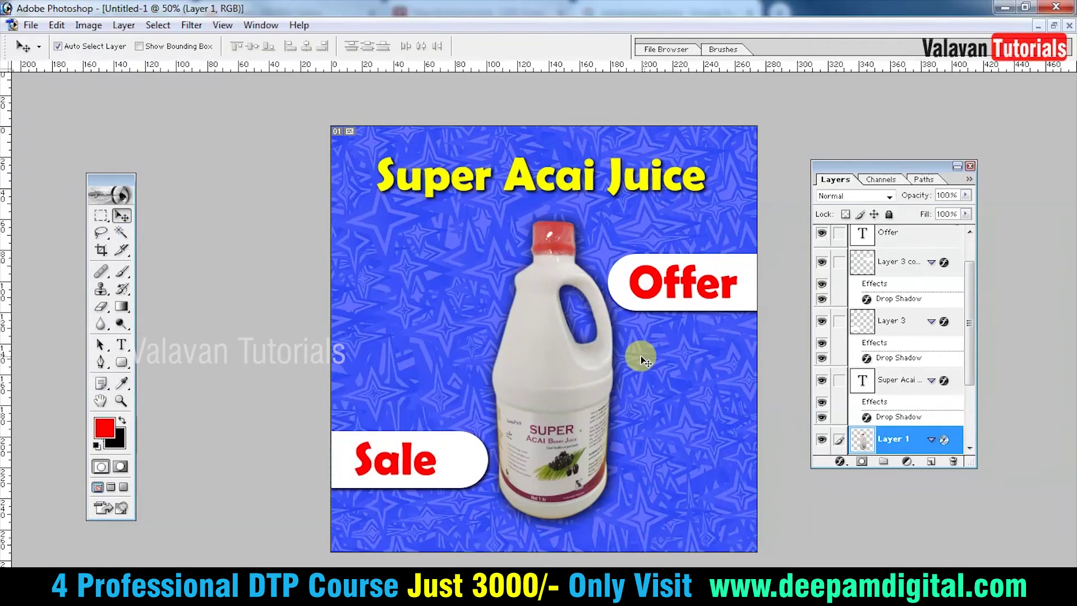
Step: Brighten the bottle by raising the midpoint in Curves
key("alt+i")
key("a")
key("c")
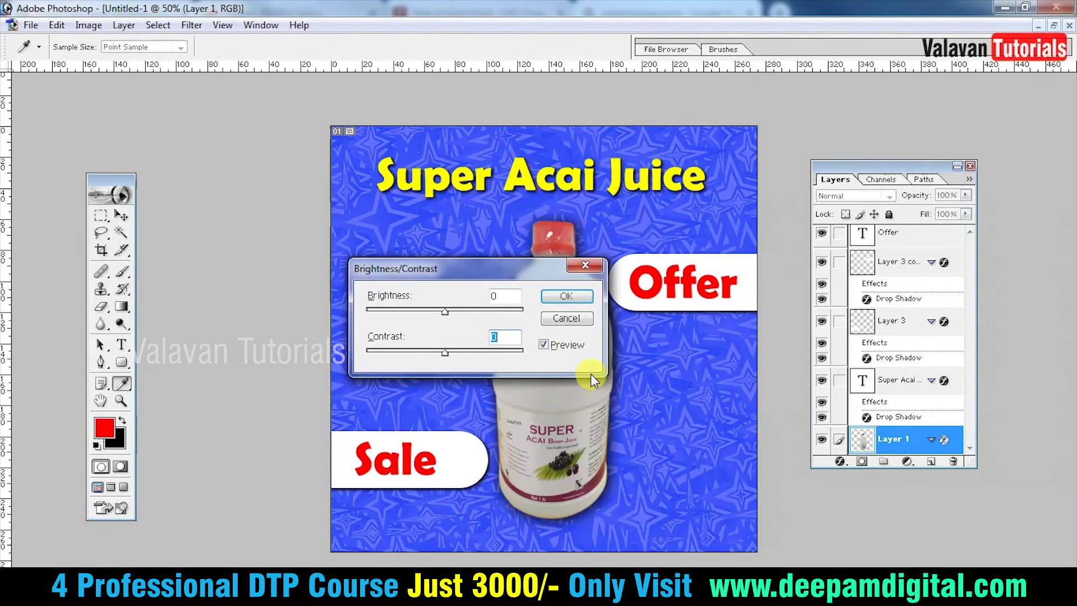
key("Escape")
key("i")
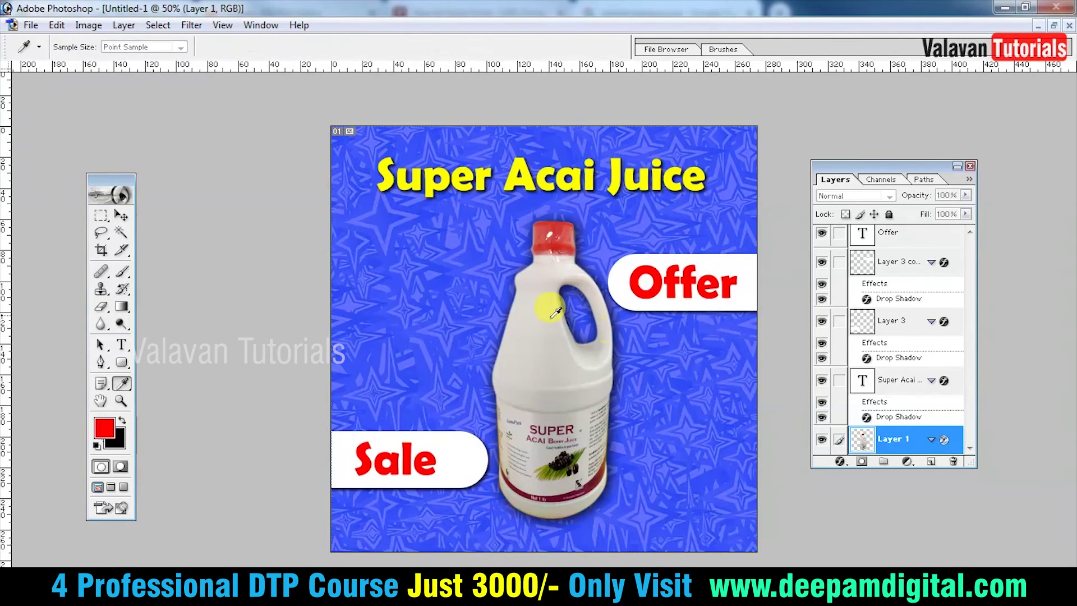
key("ctrl+m")
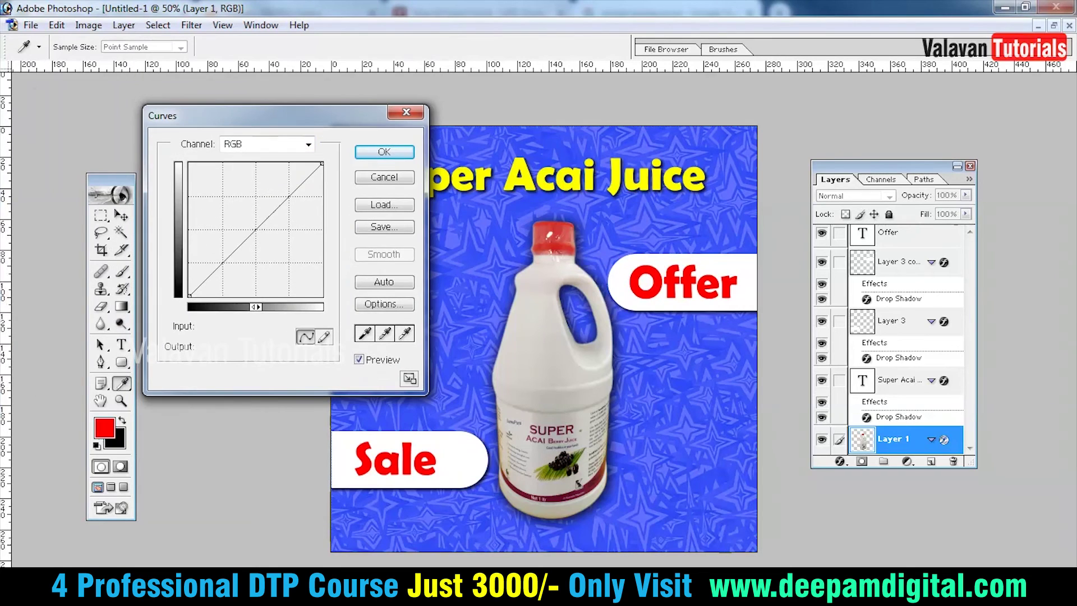
left_click_drag(260, 222, 258, 215)
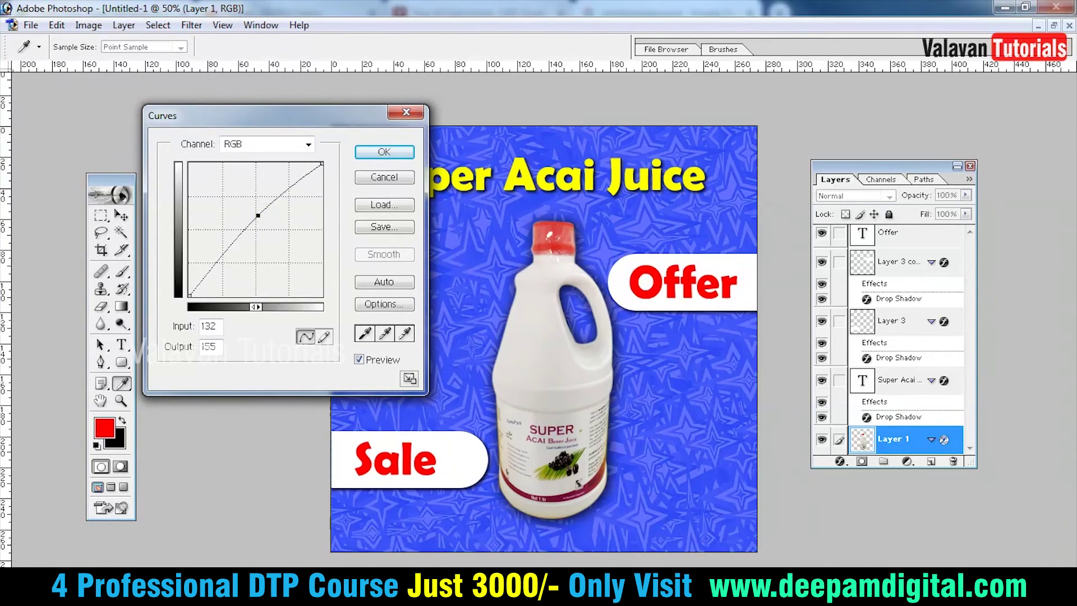
left_click(383, 152)
key("v")
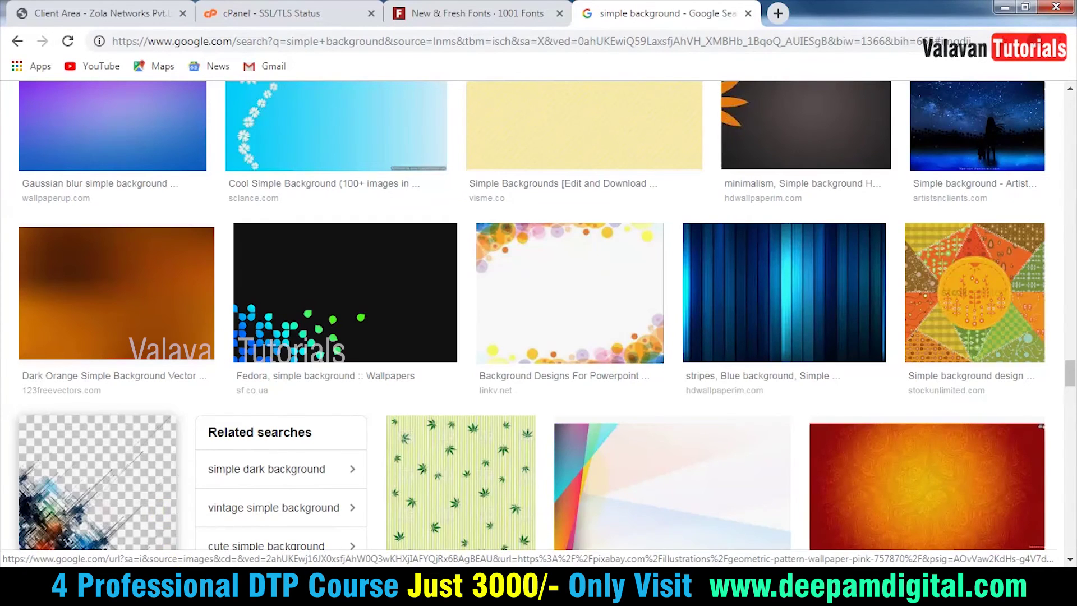
Step: Show the downloaded font in its folder, then set the Super Acai Juice headline to Pervitina Dex
right_click(151, 577)
left_click(204, 532)
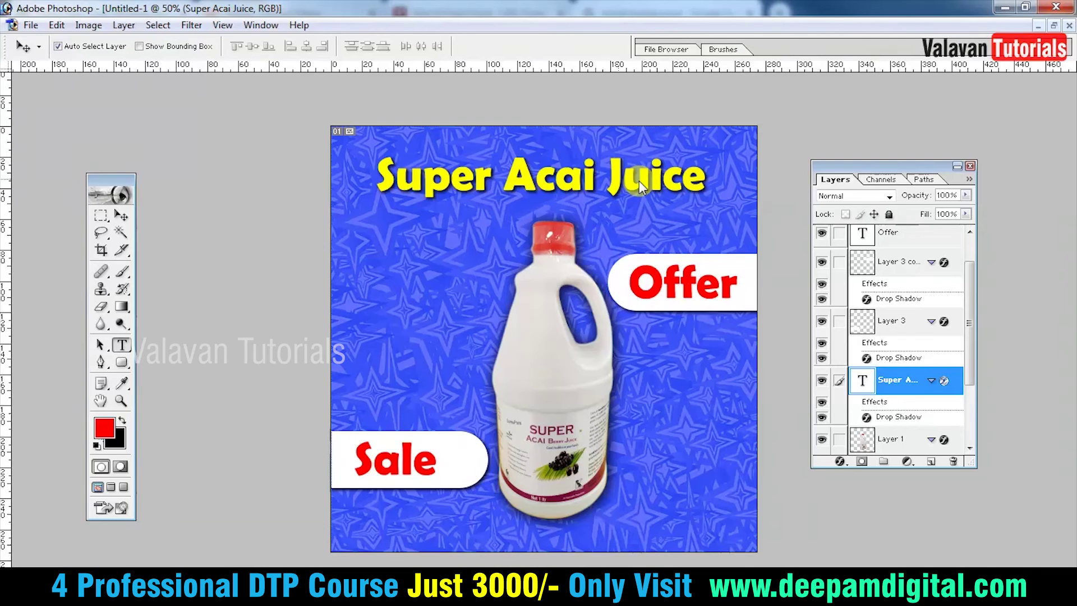
key("t")
left_click(640, 179)
key("ctrl+a")
key("ctrl+t")
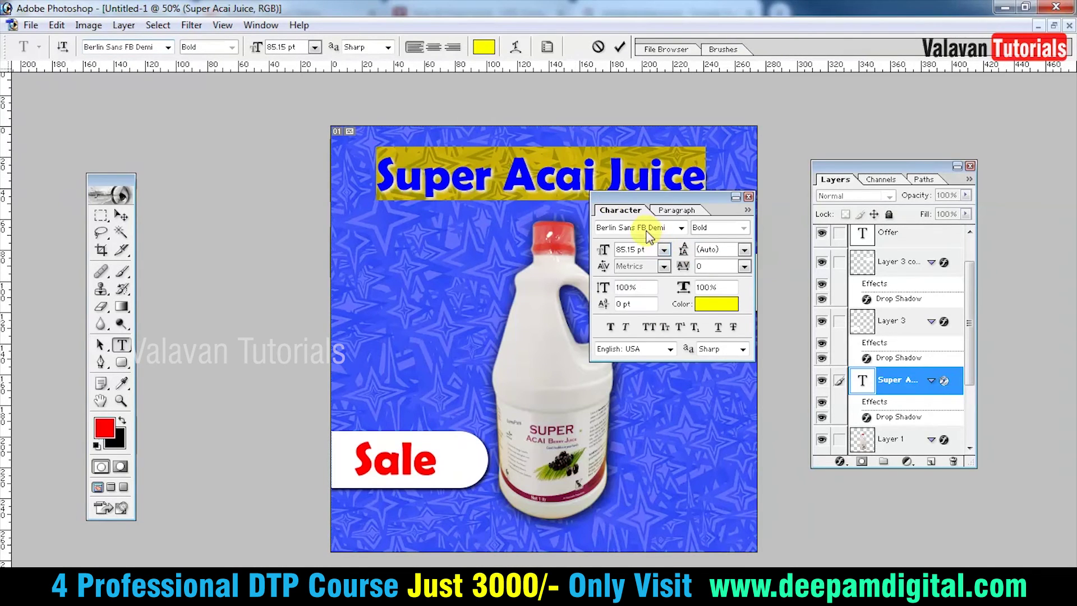
type("Pervitina Dex")
key("Return")
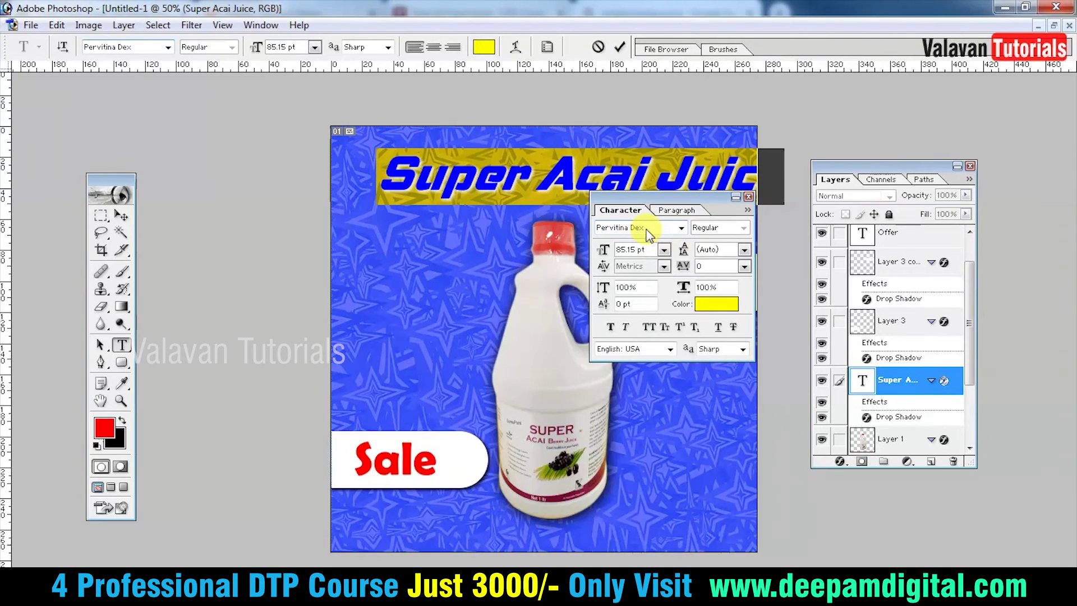
key("ctrl+Return")
key("Tab")
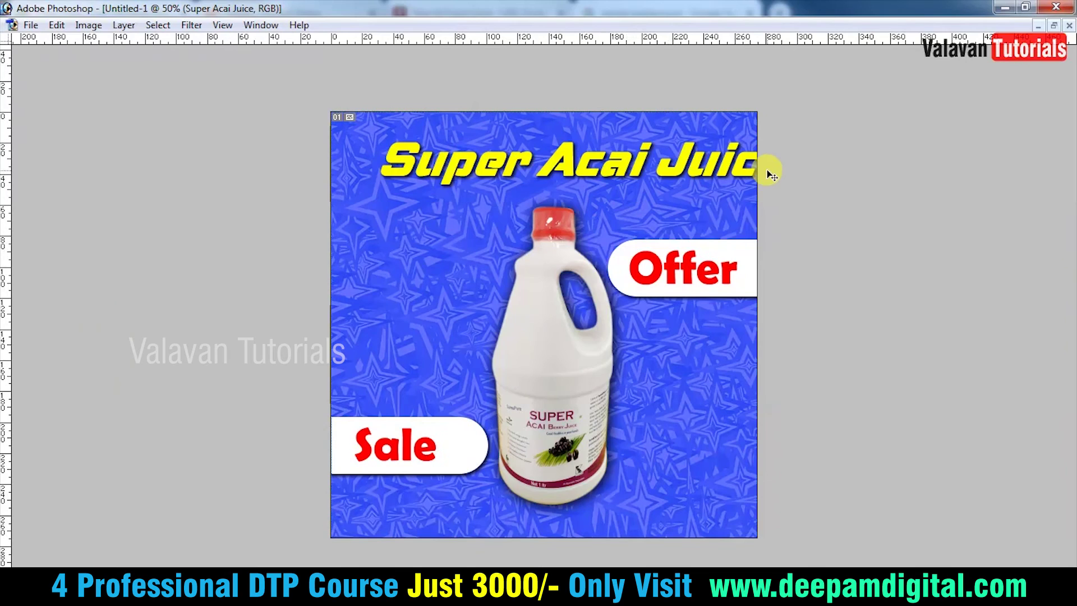
Step: Resize the headline so it fits within the canvas, then zoom out
left_click_drag(782, 164, 721, 163)
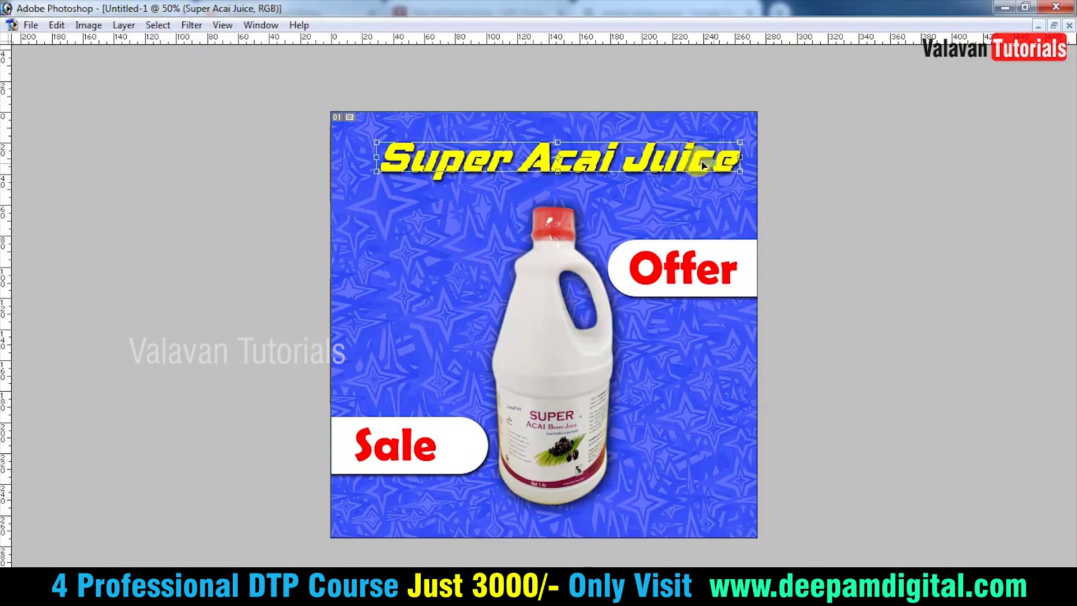
left_click_drag(377, 142, 362, 135)
key("Return")
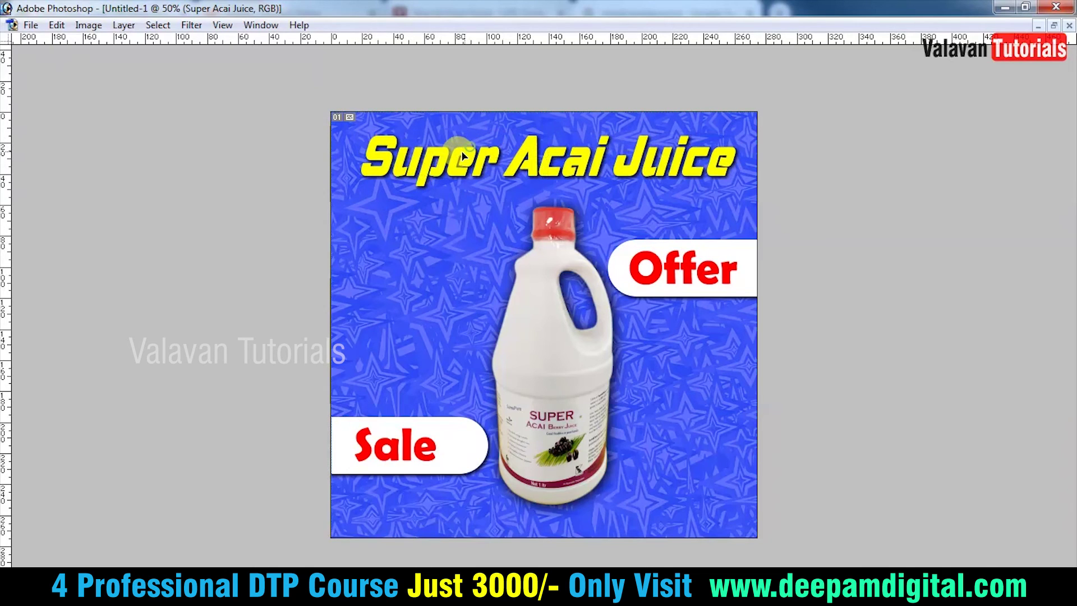
key("Tab")
key("Tab")
key("ctrl+0")
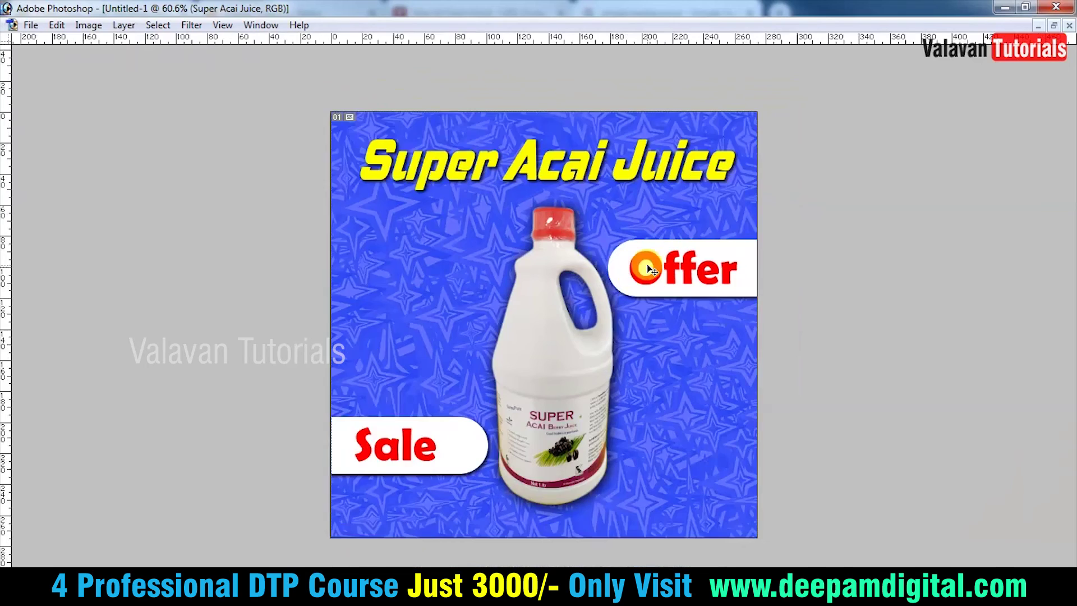
key("ctrl+minus")
key("ctrl+minus")
Step: Replace 'Sale' with 'Buy Now' in all caps and nudge it left
double_click(443, 405)
left_click(443, 405)
double_click(449, 405)
type("Buy Now")
key("ctrl+Return")
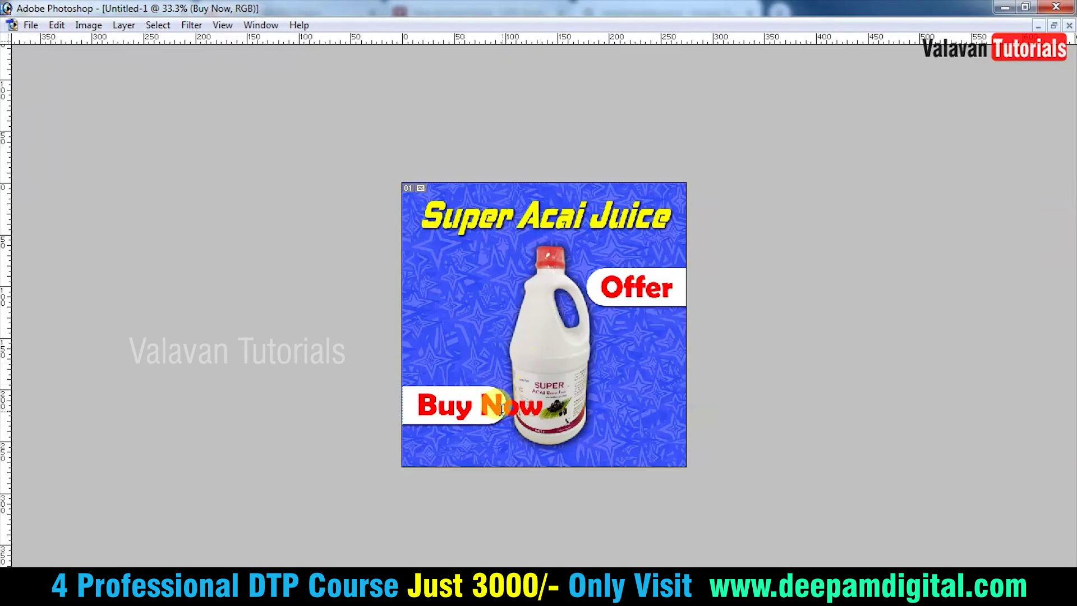
triple_click(502, 408)
key("ctrl+t")
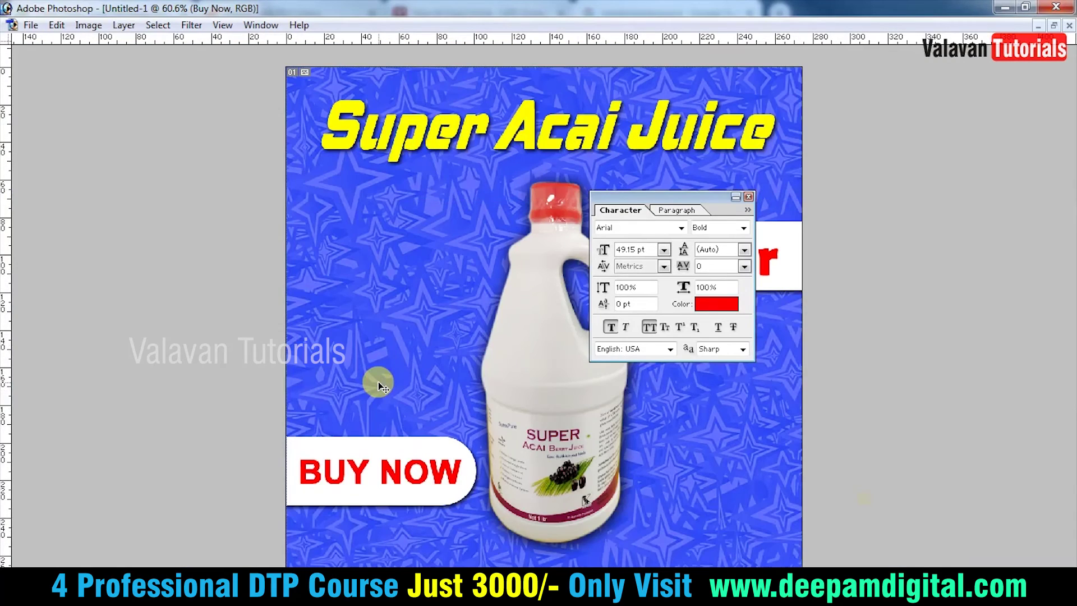
key("Left")
key("Left")
key("Left")
key("Left")
key("Left")
key("Left")
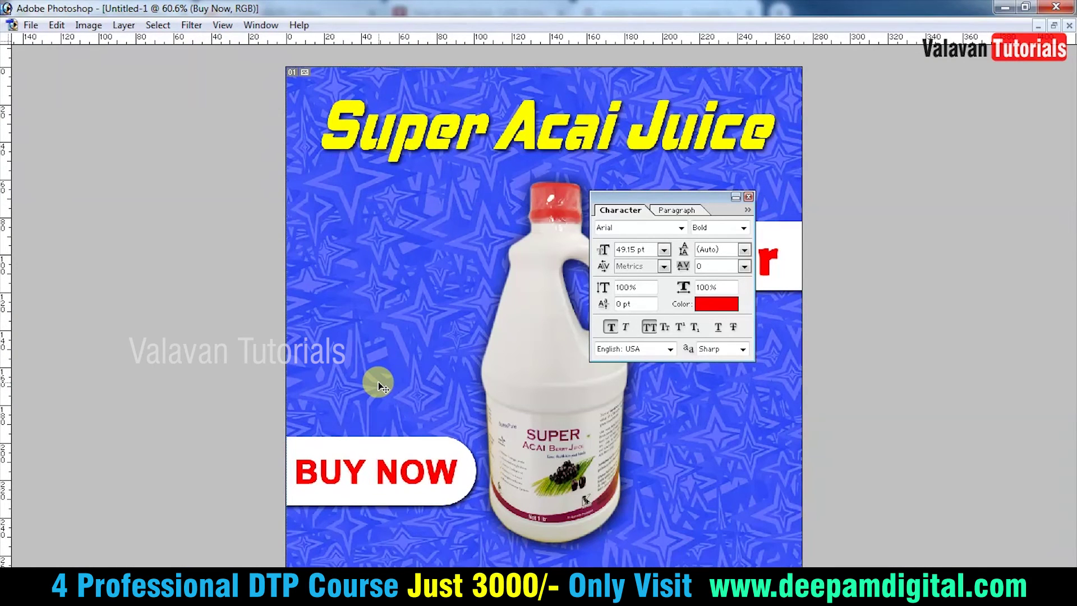
Step: Set the foreground colour to deep purple and fill the BUY NOW text with it
key("Tab")
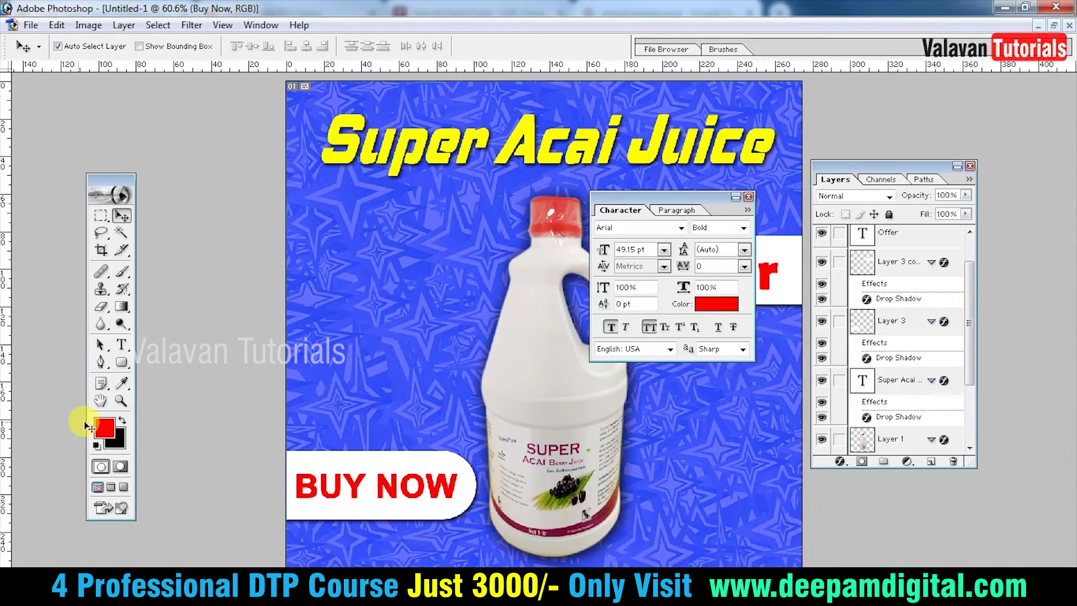
left_click(105, 428)
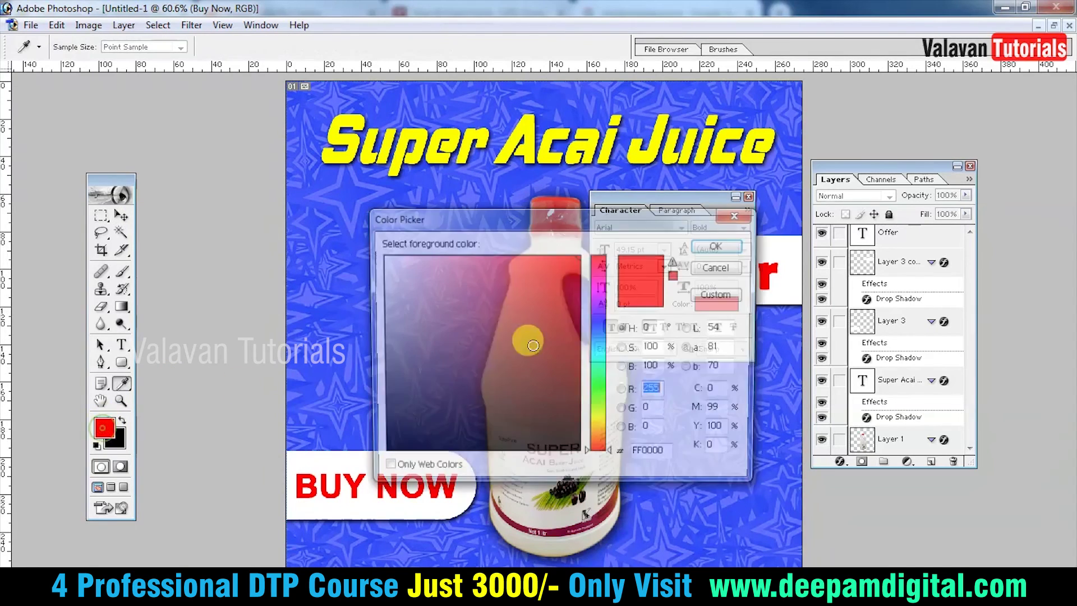
left_click_drag(604, 348, 598, 295)
left_click(570, 301)
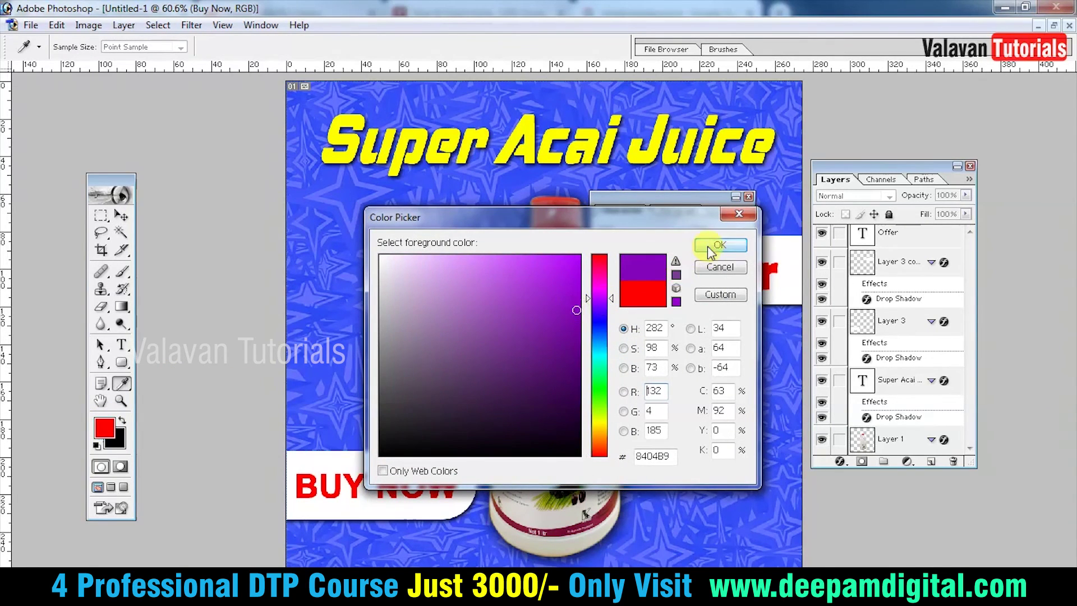
left_click(712, 246)
key("alt+BackSpace")
key("Tab")
Step: Set Offer in purple Blackadder ITC, then zoom out to preview the poster
left_click(752, 261)
key("ctrl+a")
key("ctrl+t")
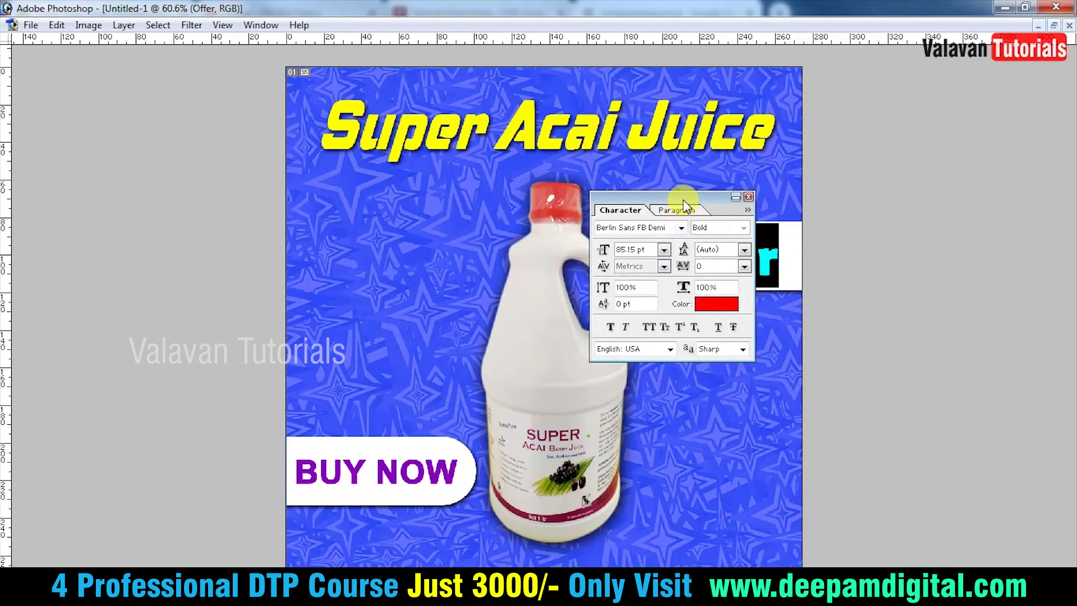
left_click(332, 192)
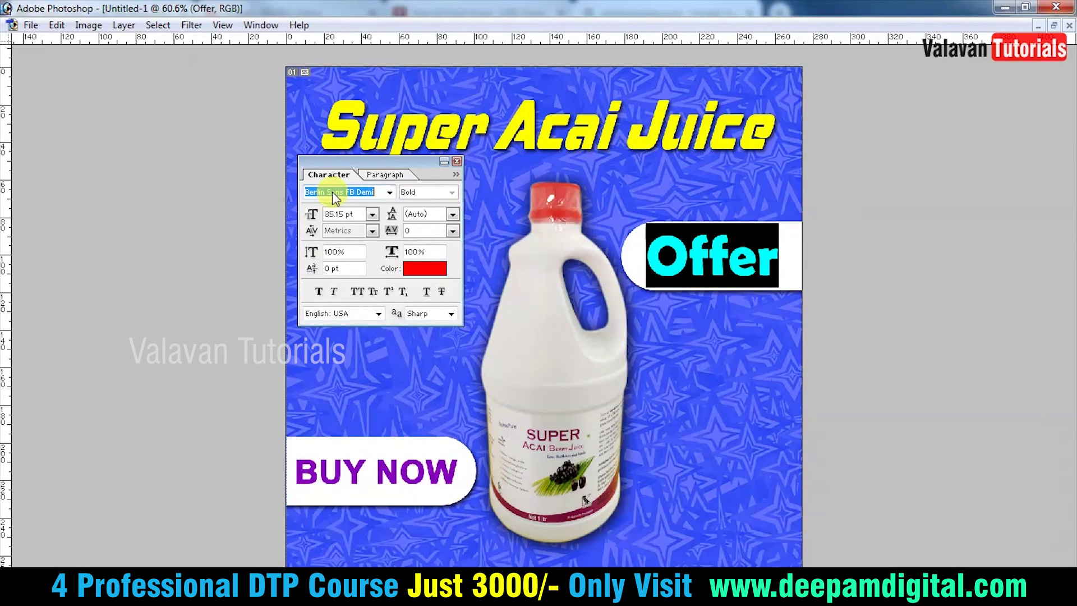
key("Down")
key("Down")
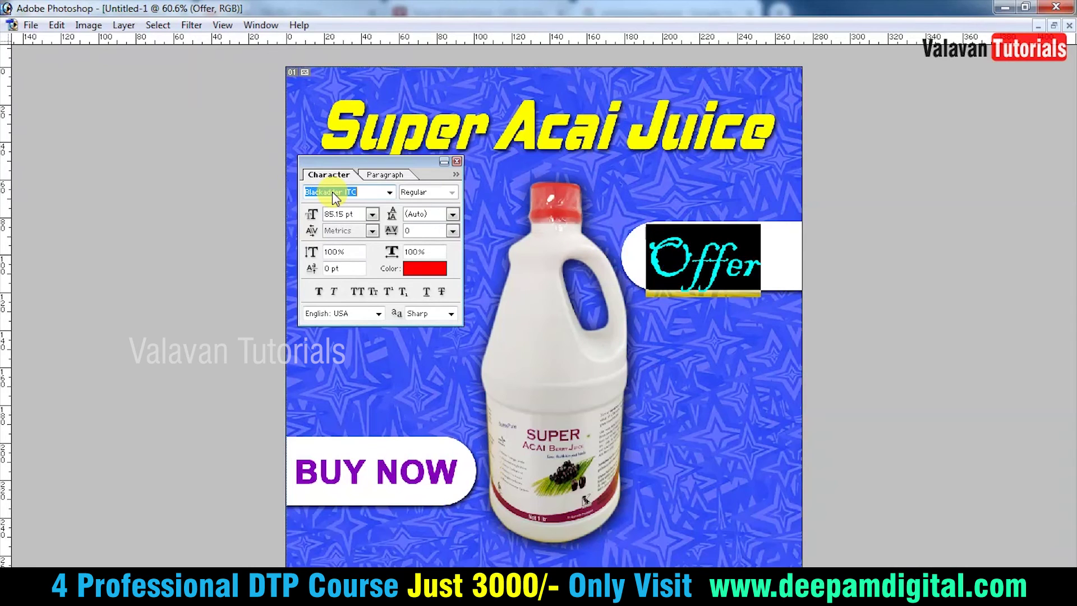
key("ctrl+Return")
key("Tab")
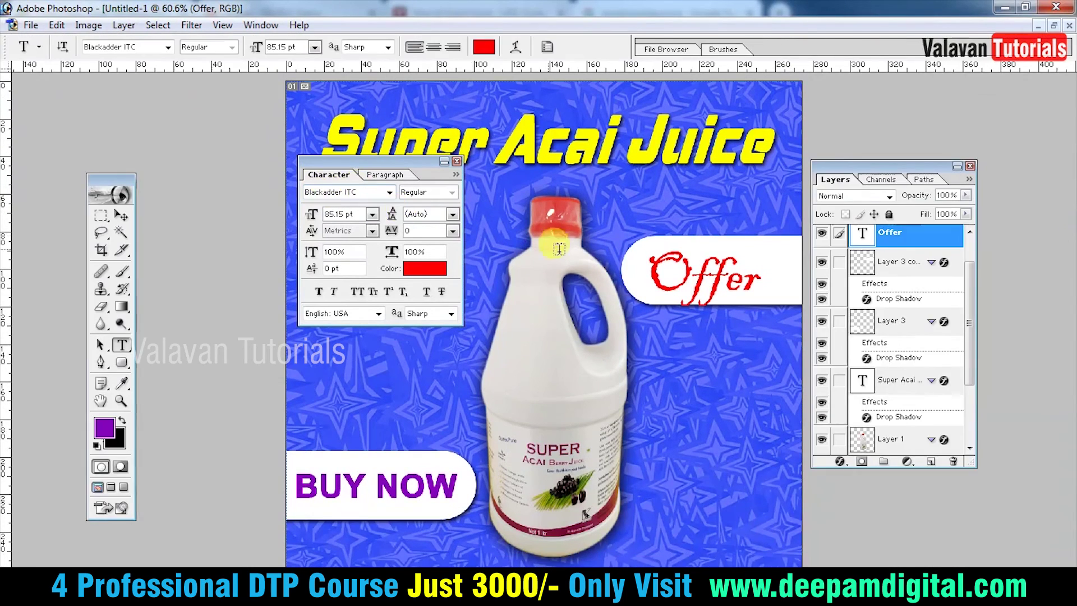
key("Tab")
key("Down")
key("Down")
key("Down")
key("Down")
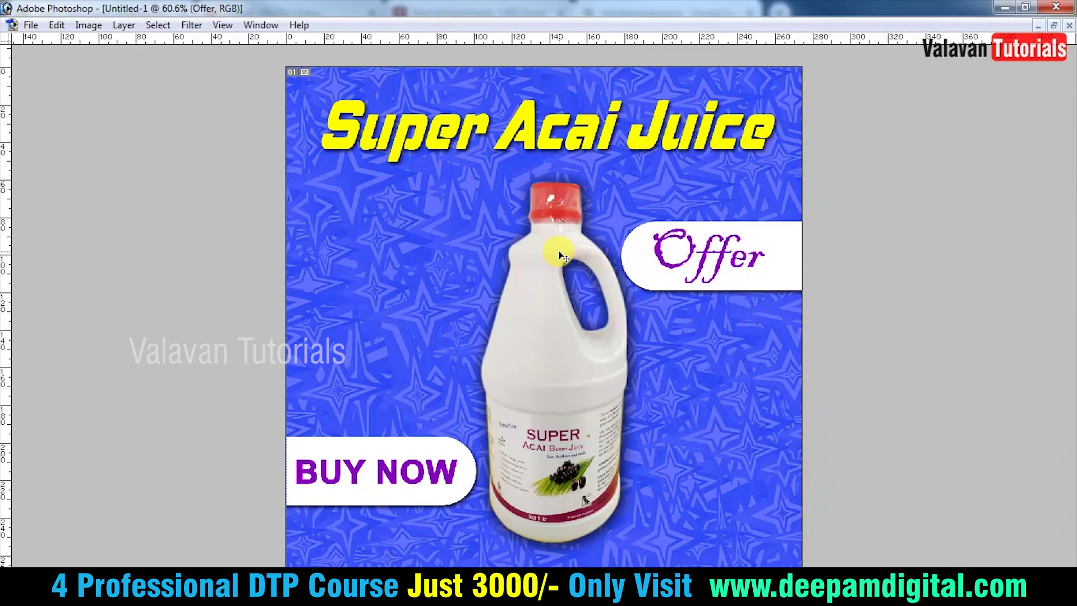
key("ctrl+minus")
key("ctrl+minus")
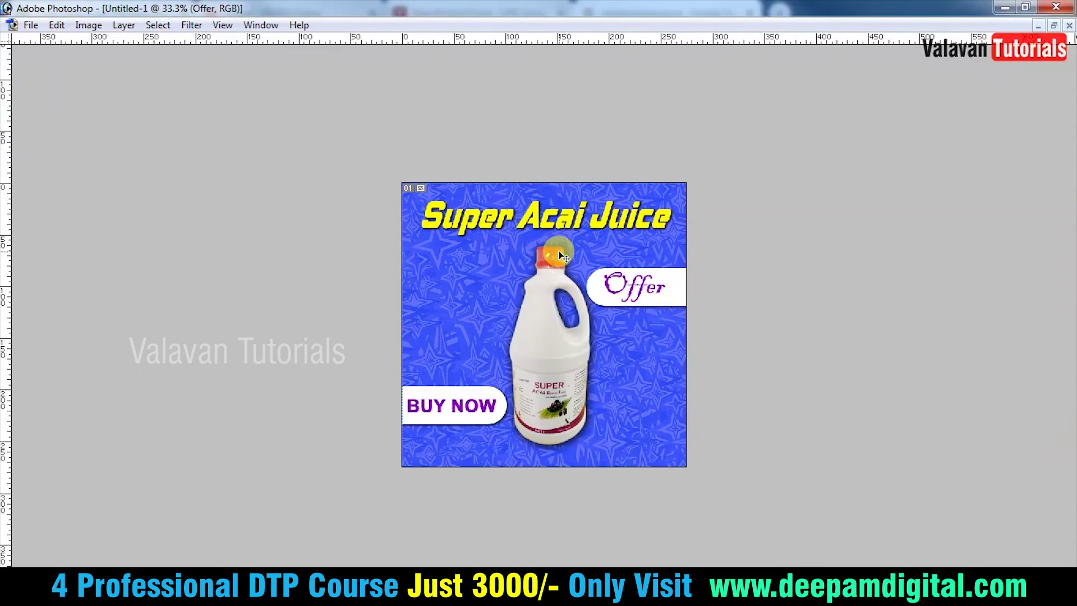
key("ctrl+minus")
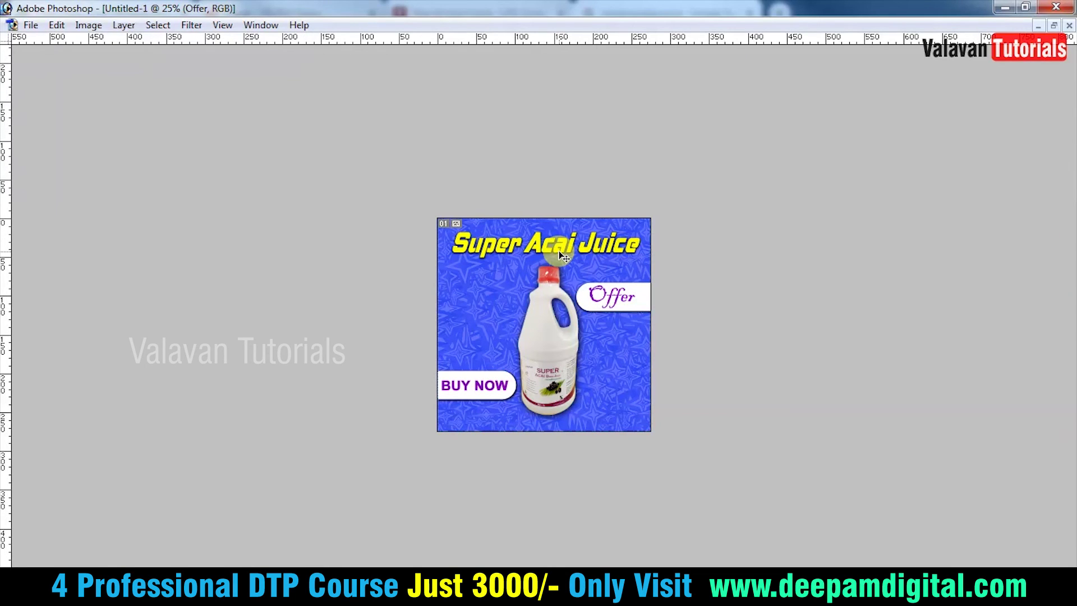
key("ctrl+0")
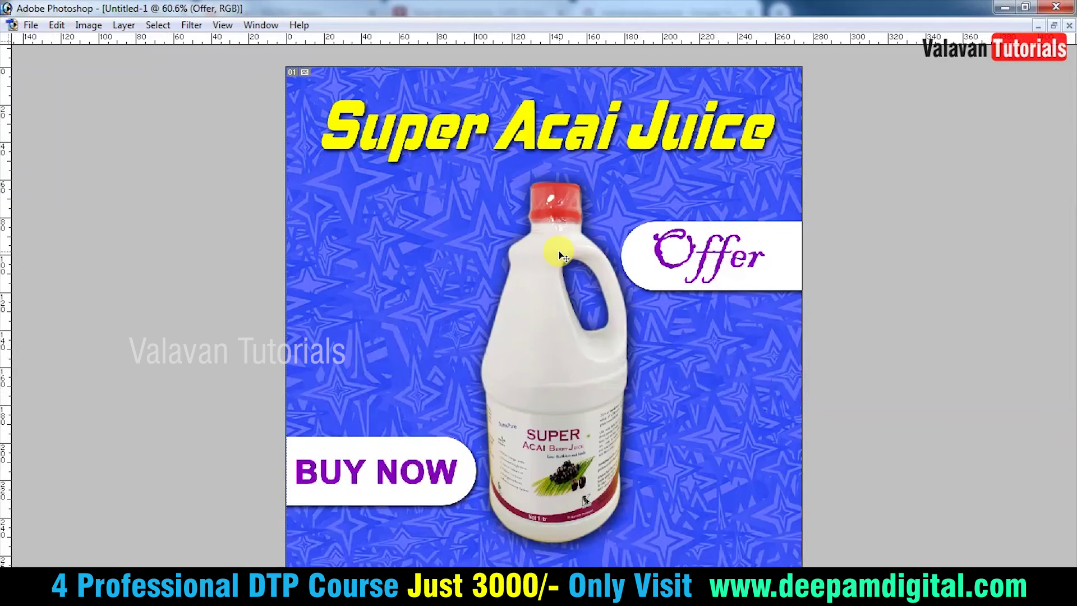
key("ctrl+minus")
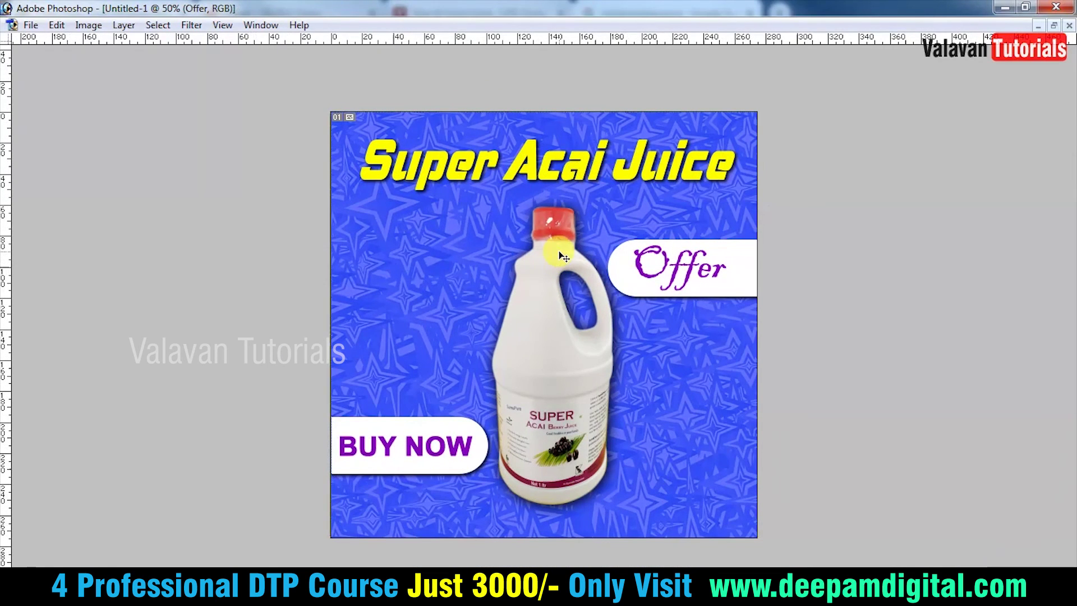
Step: Save the design as the Photoshop file 'Super Acai Juice social design'
key("ctrl+s")
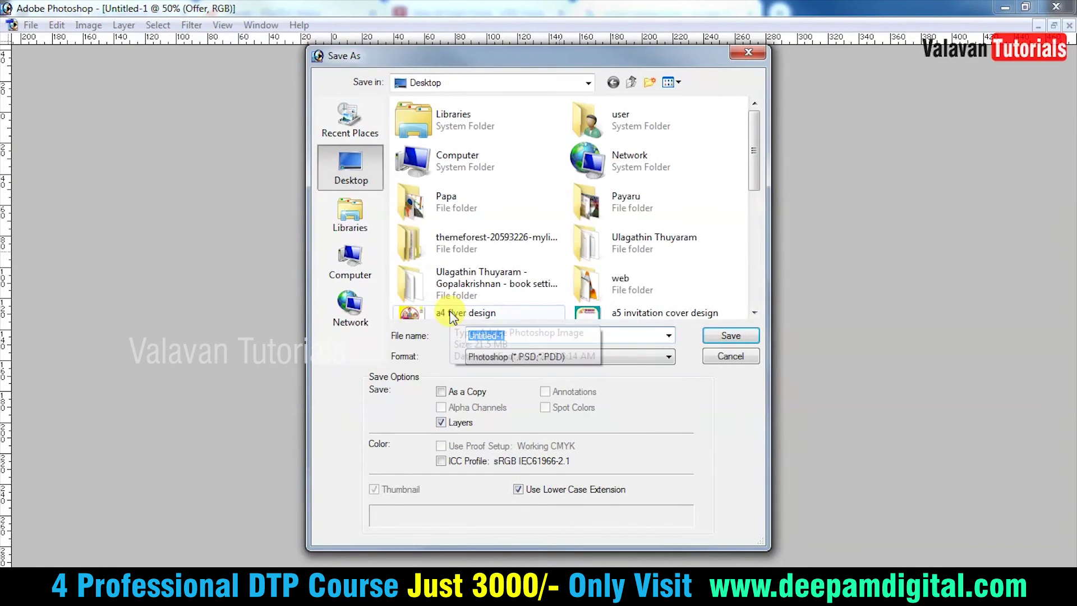
type("s")
key("Escape")
key("Escape")
left_click(489, 171)
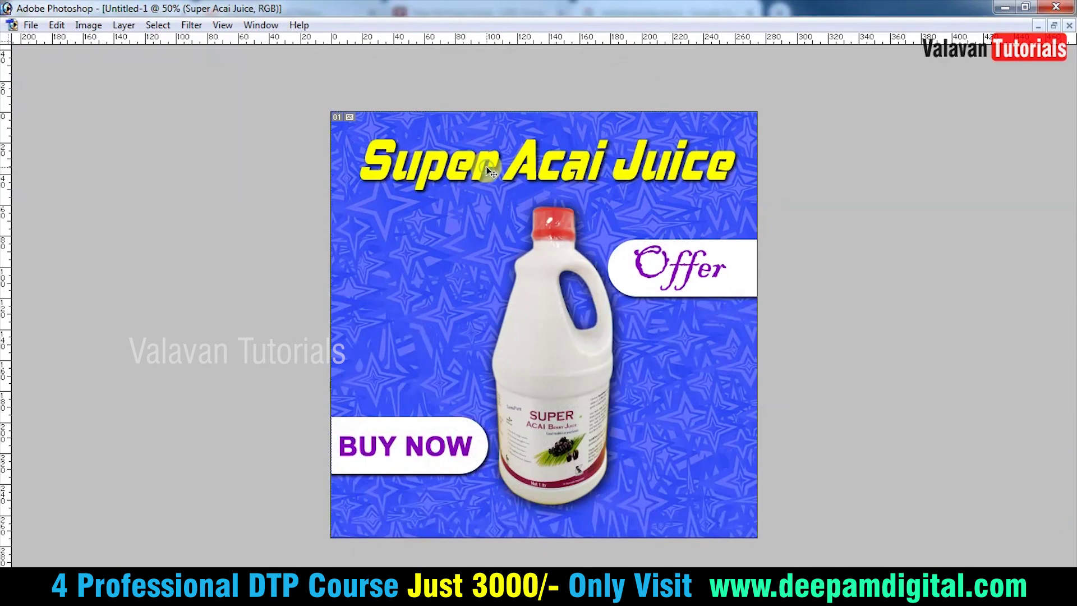
double_click(487, 167)
key("ctrl+c")
key("ctrl+Return")
key("ctrl+shift+s")
key("ctrl+v")
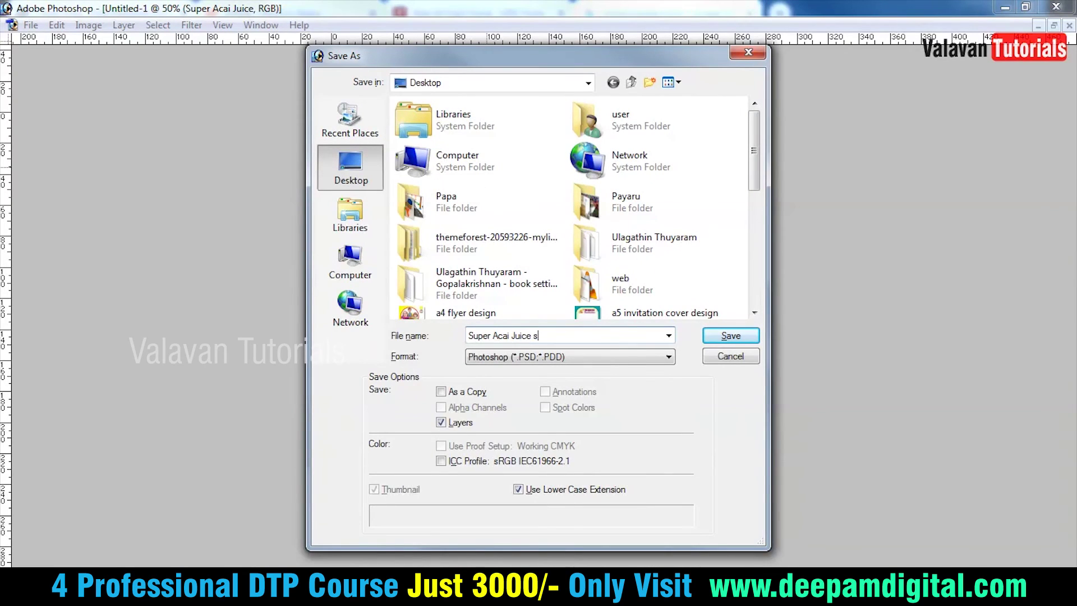
type("ign")
key("Return")
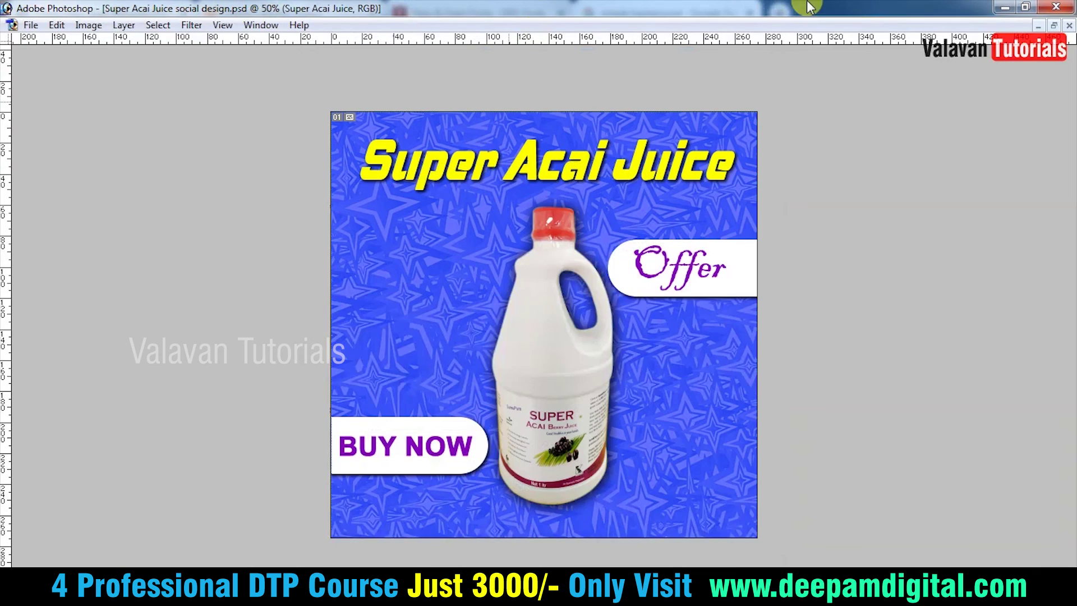
Step: Save a JPEG copy, then close all documents without saving
key("ctrl+shift+s")
key("Tab")
key("j")
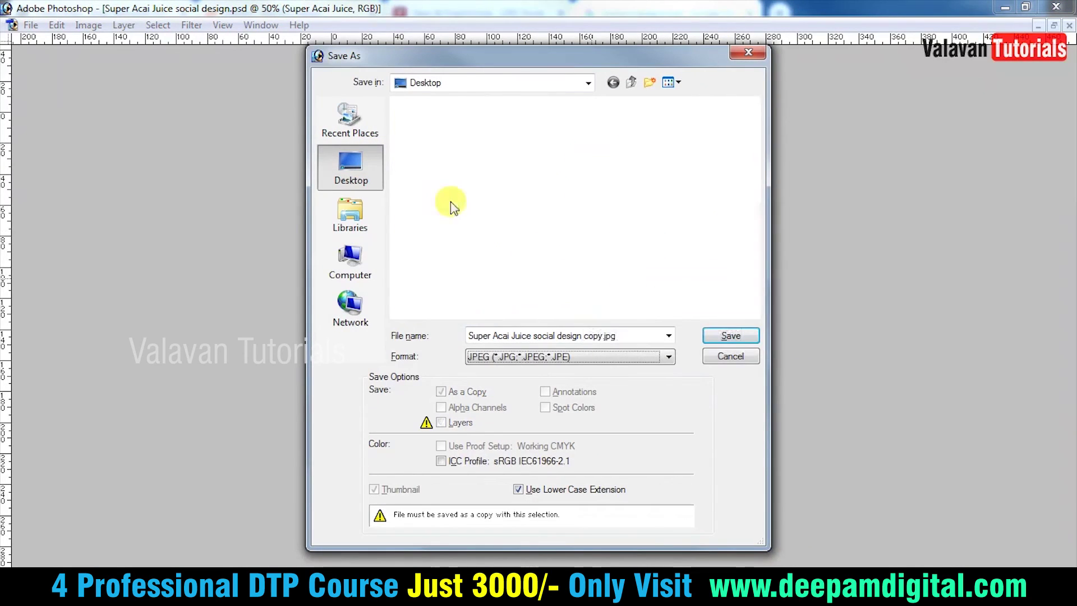
key("Return")
key("Return")
key("ctrl+w")
key("ctrl+w")
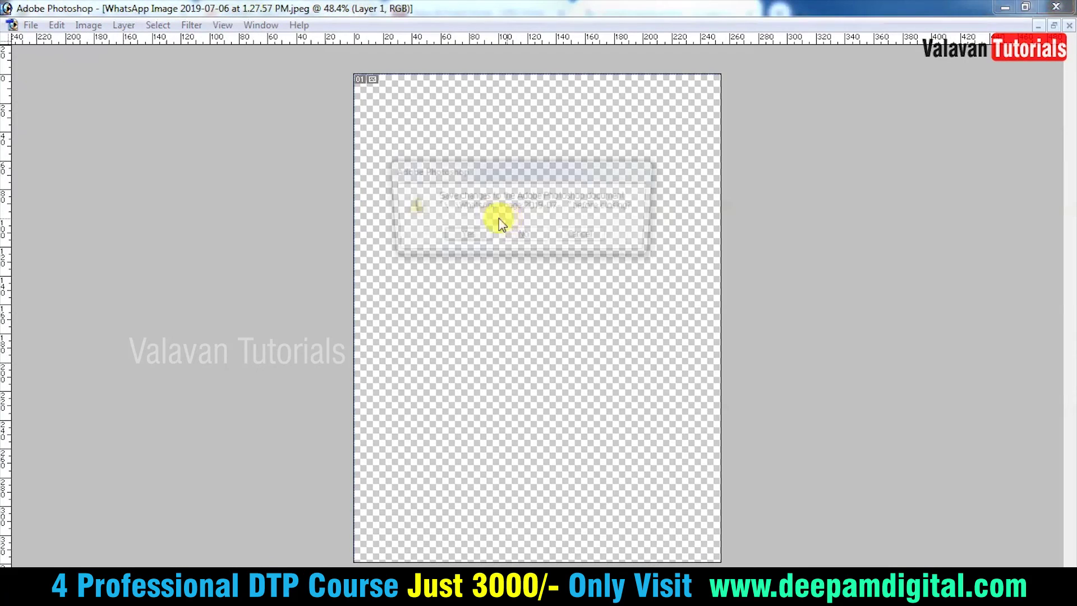
left_click(517, 235)
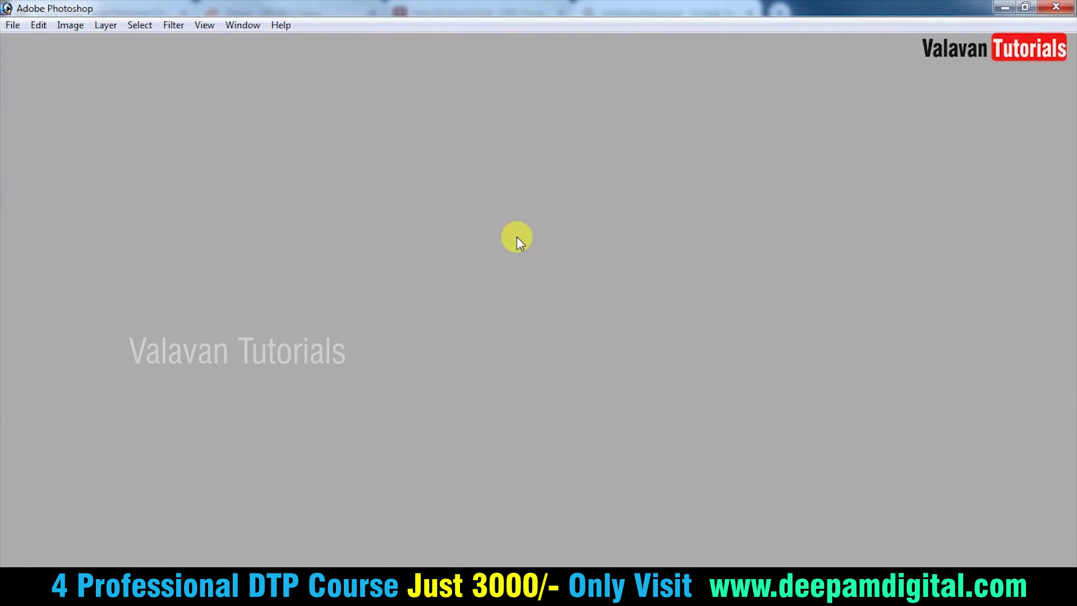